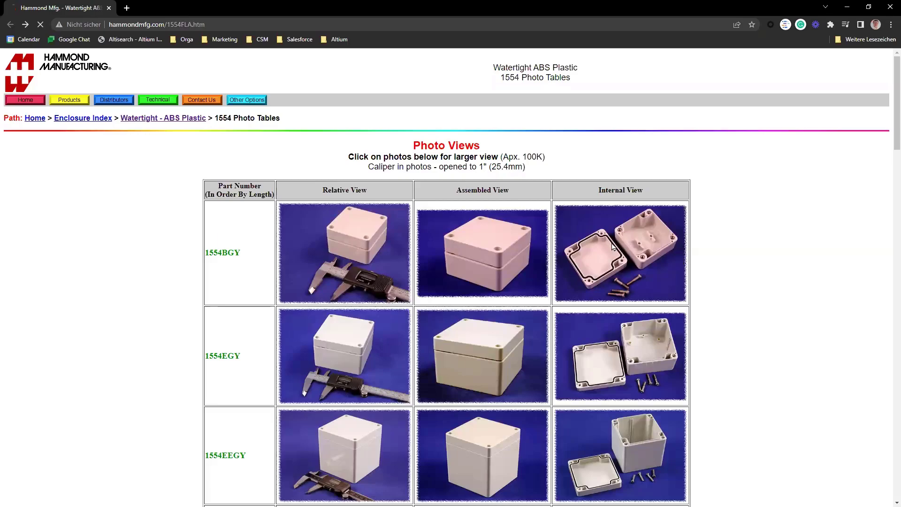
# Step: Return to the 1554 flat-lid enclosure page and download the 1554B 3D model ZIP
pyautogui.hotkey('alt', 'Left')
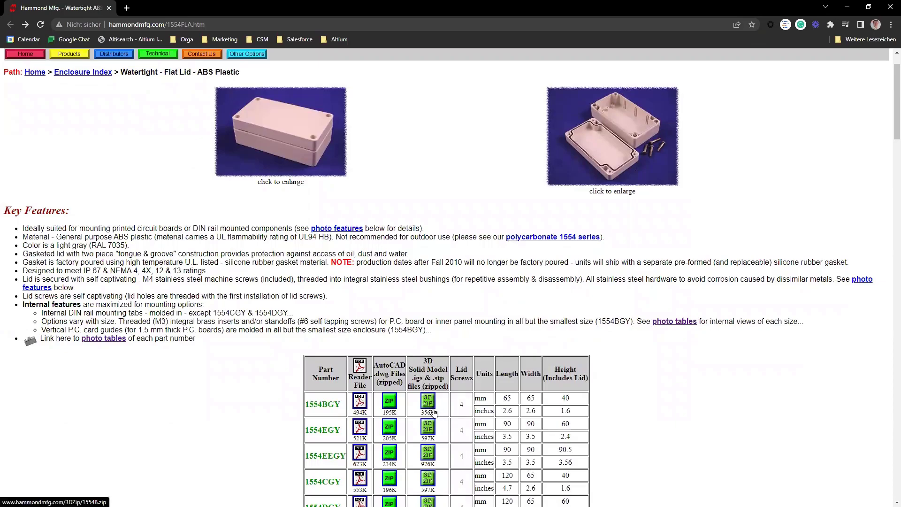
pyautogui.click(434, 412)
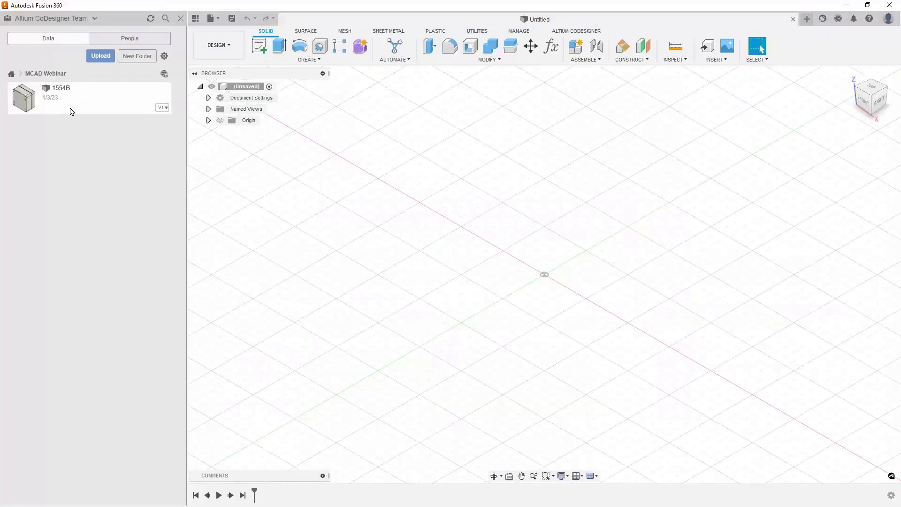
# Step: Open 1554B, hide 1554B Lid:1 to view inside the box, then close it without saving
pyautogui.doubleClick(72, 101)
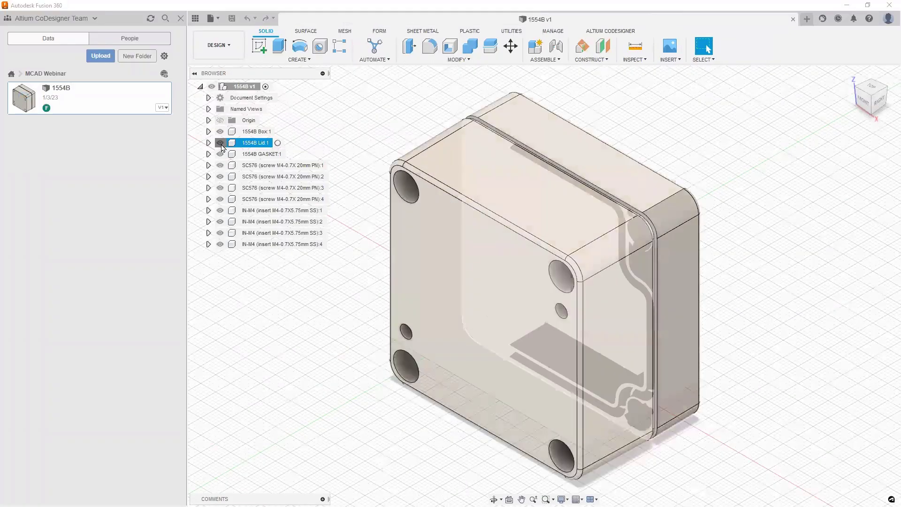
pyautogui.click(220, 142)
pyautogui.keyDown('shift'); pyautogui.moveTo(750, 200); pyautogui.dragTo(697, 152, button='middle'); pyautogui.keyUp('shift')
pyautogui.keyDown('shift'); pyautogui.moveTo(811, 221); pyautogui.dragTo(846, 233, button='middle'); pyautogui.keyUp('shift')
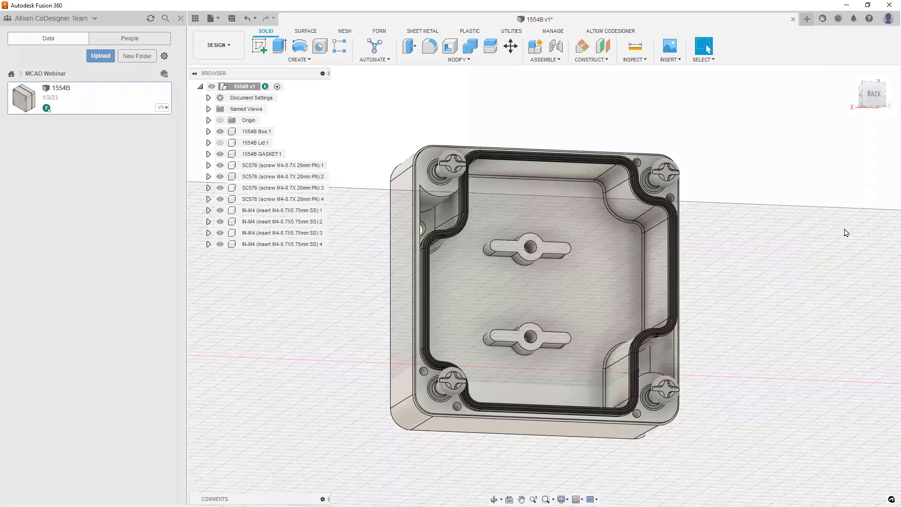
pyautogui.click(793, 18)
pyautogui.click(500, 273)
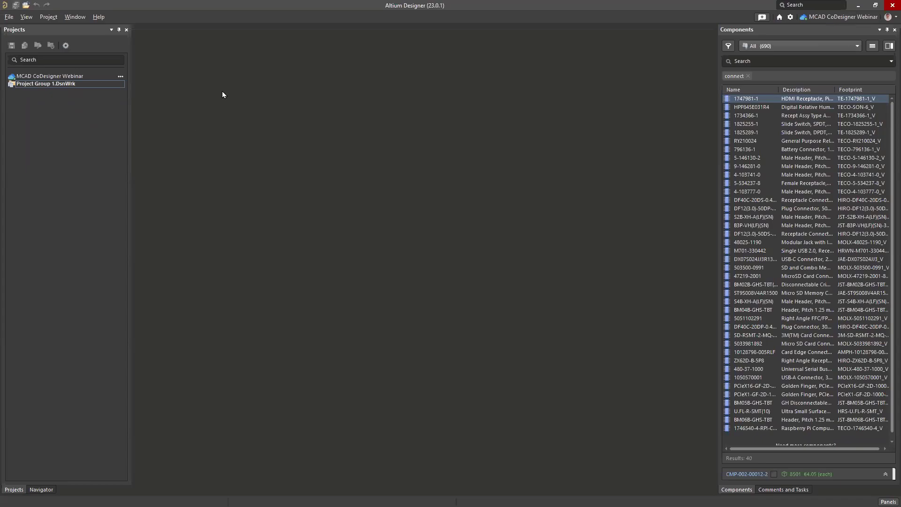
# Step: Add a PCB <Empty> project named 'MCAD CoDesigner Demo' to the MCAD CoDesigner Webinar workspace
pyautogui.rightClick(57, 73)
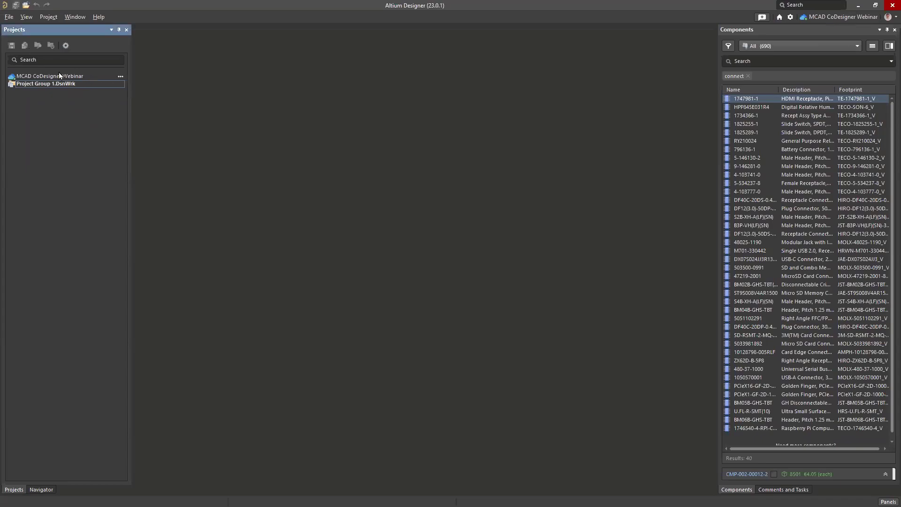
pyautogui.rightClick(49, 77)
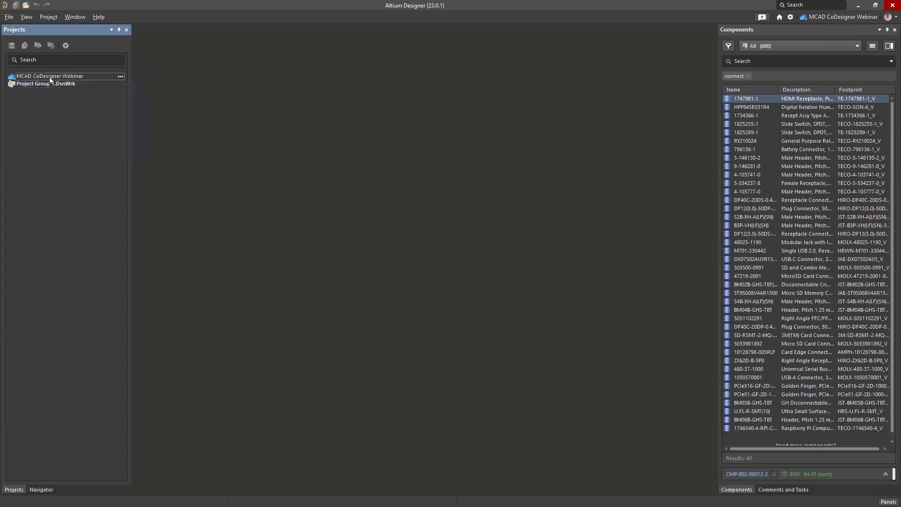
pyautogui.click(89, 93)
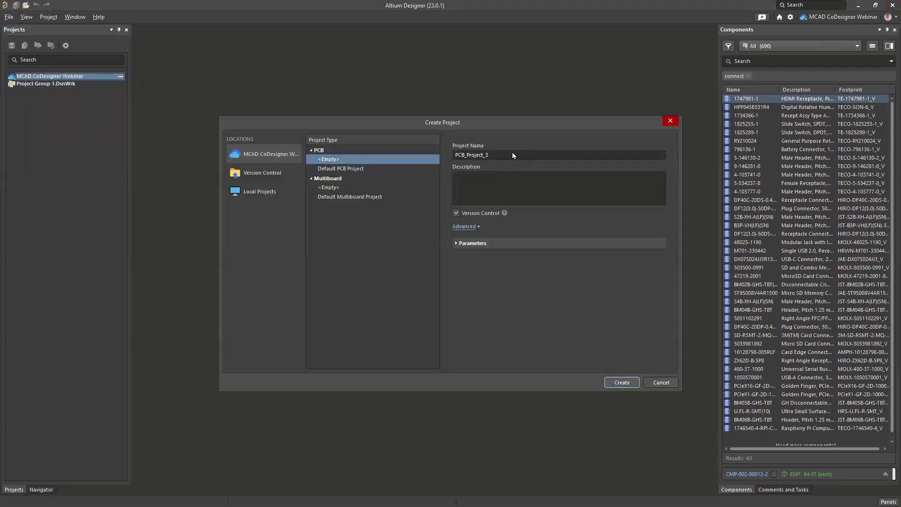
pyautogui.hotkey('ctrl', 'a')
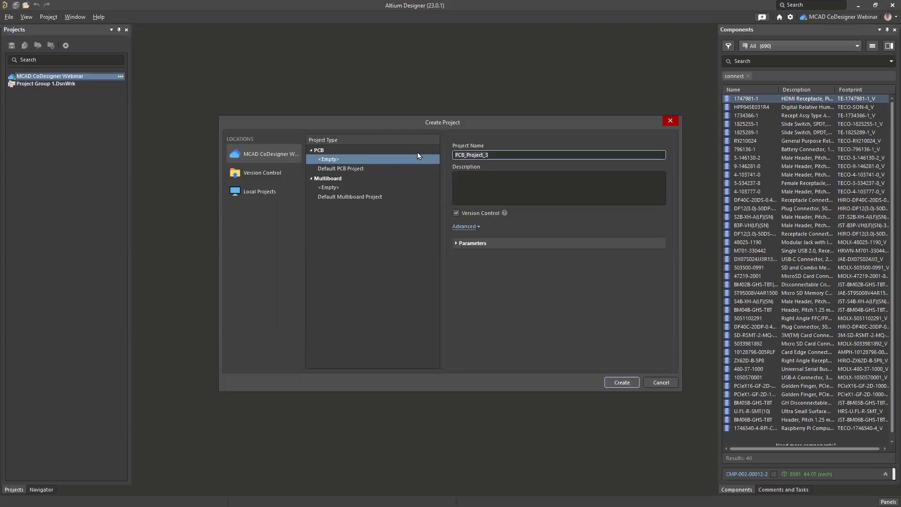
pyautogui.write('MCAD CoDesigner Demo')
pyautogui.click(621, 383)
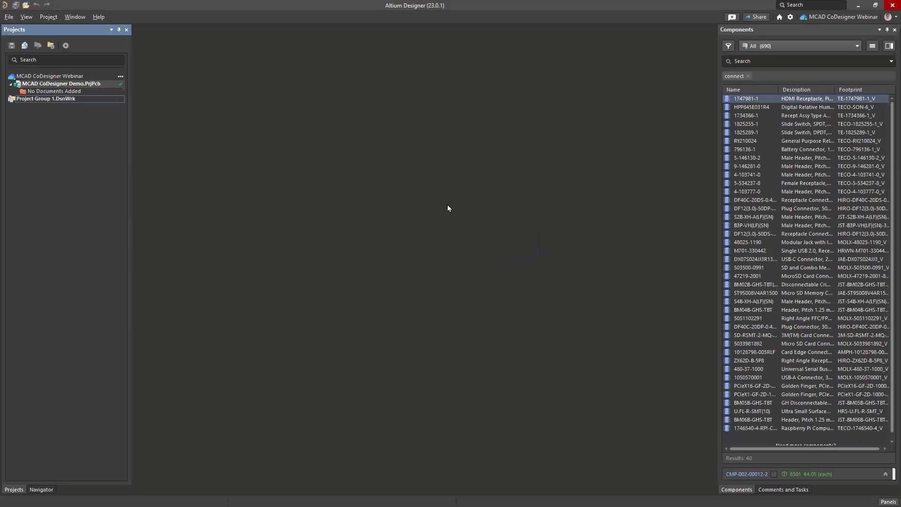
# Step: Add a new schematic to the project and save it as Sheet1.SchDoc
pyautogui.rightClick(73, 83)
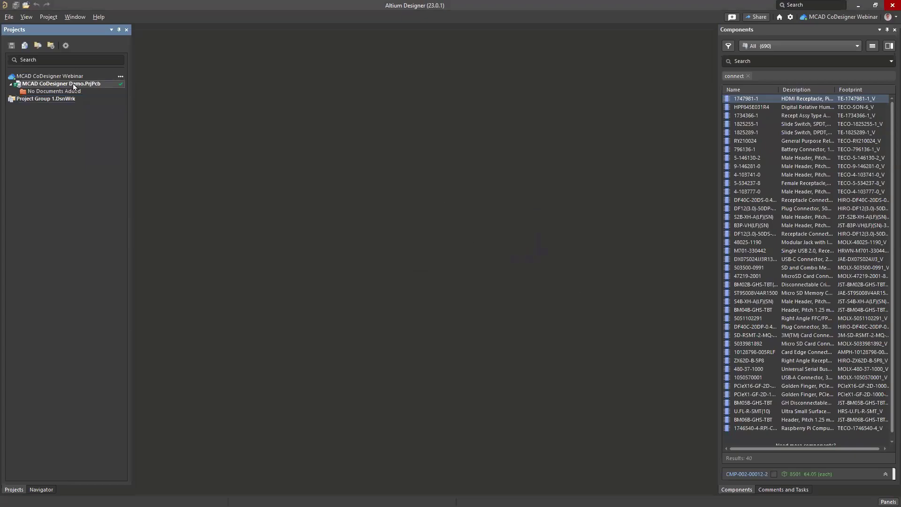
pyautogui.moveTo(125, 101)
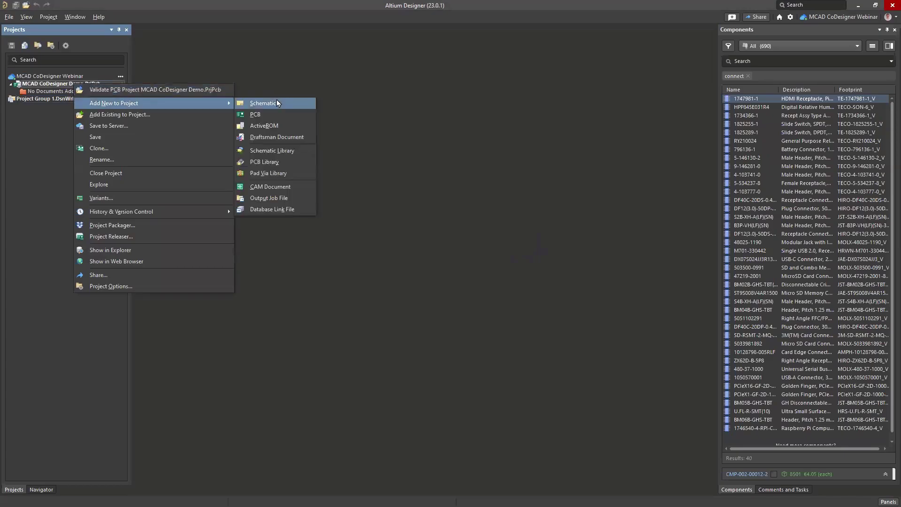
pyautogui.click(277, 99)
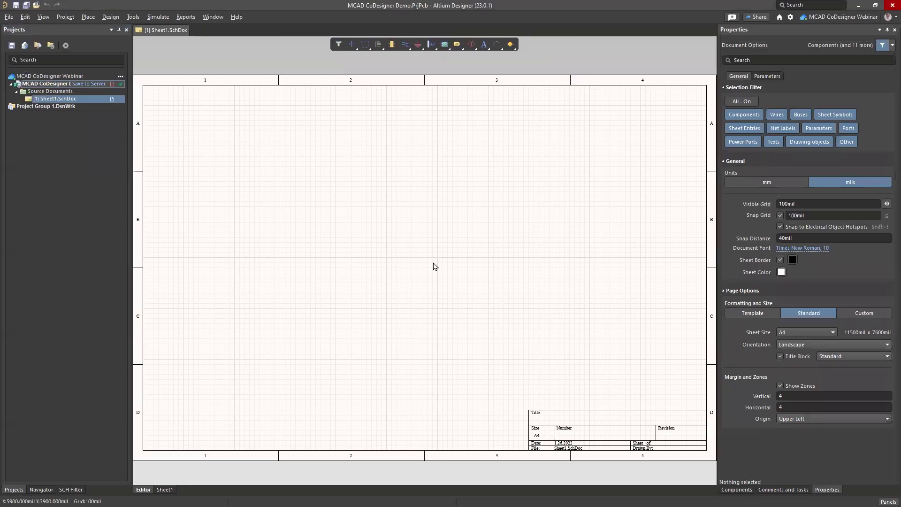
pyautogui.hotkey('ctrl', 's')
pyautogui.press('Return')
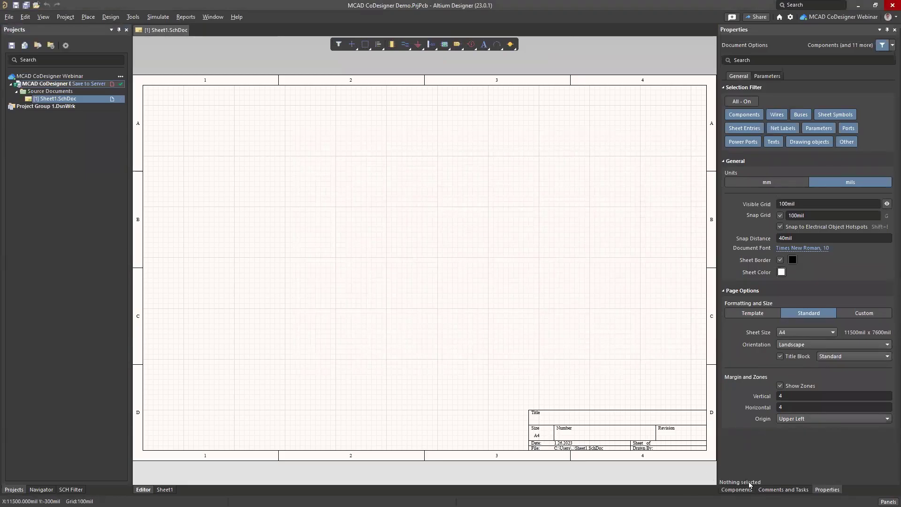
# Step: Place the B3P-VH(LF)(SN) connector with designator P1 on the sheet and save
pyautogui.click(737, 490)
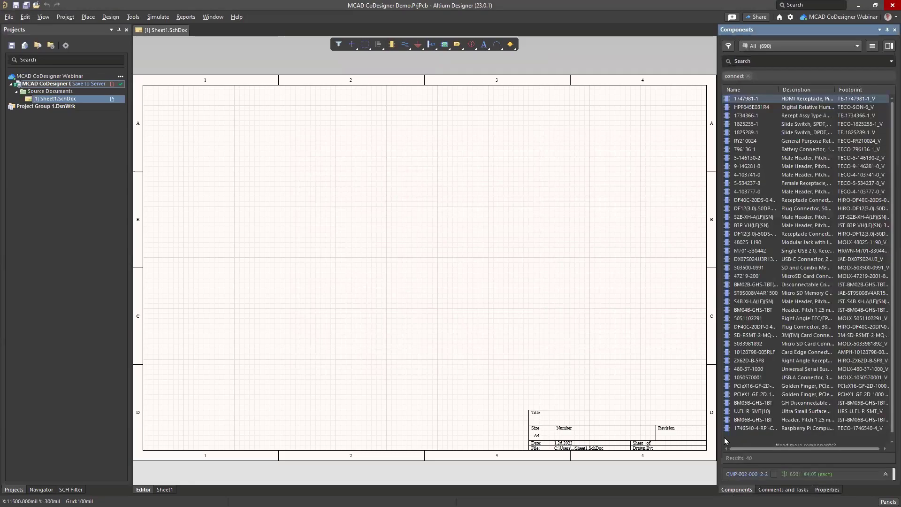
pyautogui.moveTo(752, 225); pyautogui.dragTo(418, 231)
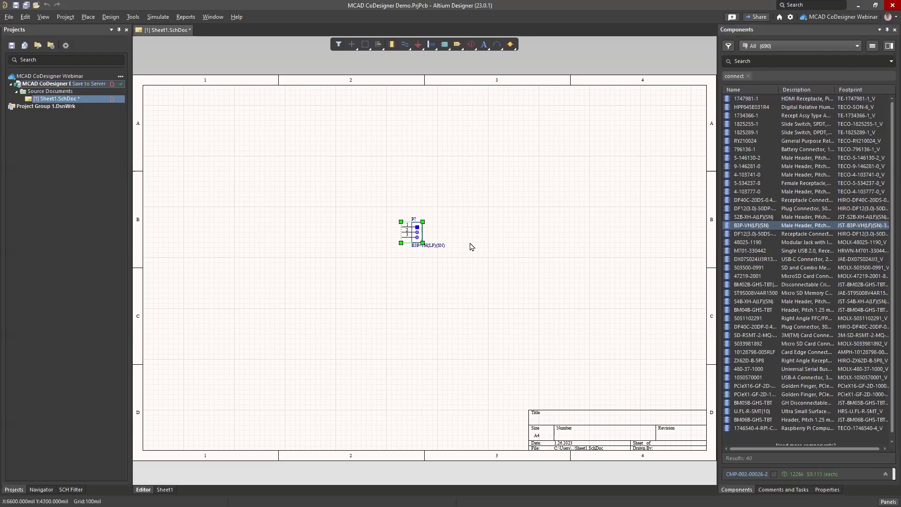
pyautogui.doubleClick(418, 229)
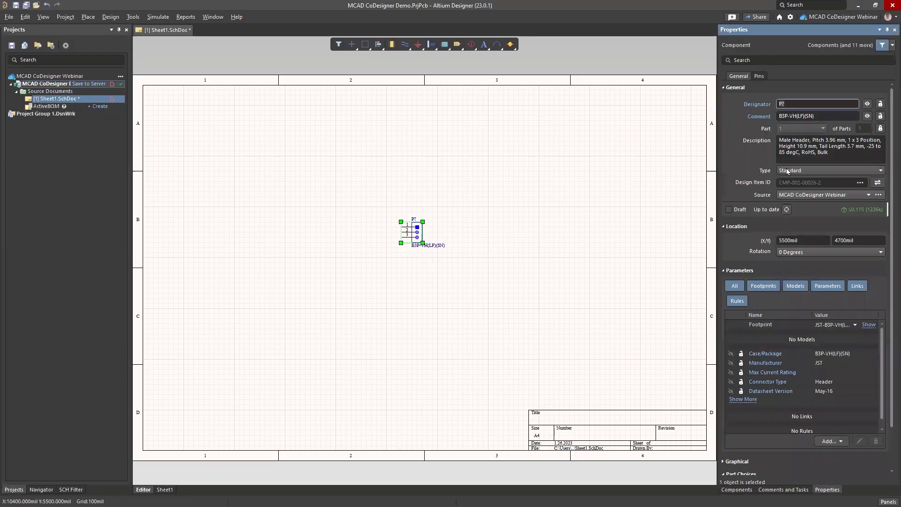
pyautogui.click(794, 103)
pyautogui.press('BackSpace')
pyautogui.write('1')
pyautogui.click(622, 229)
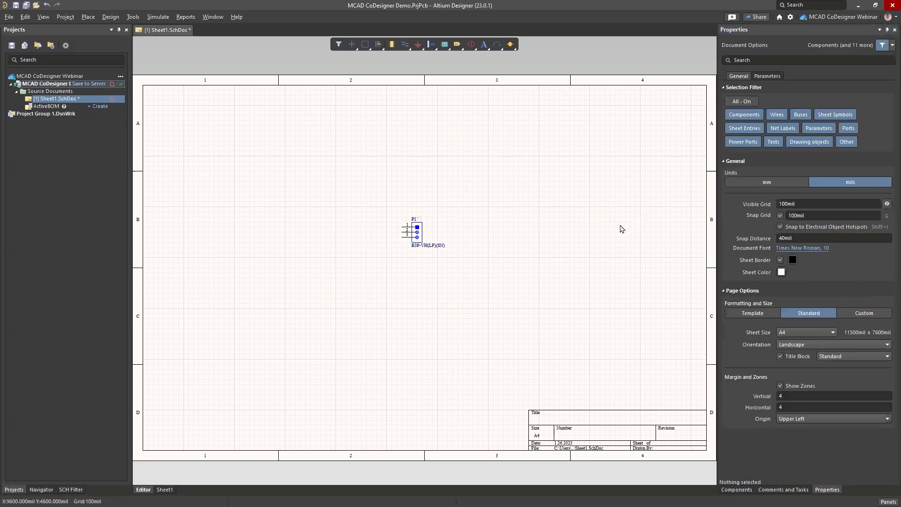
pyautogui.hotkey('ctrl', 's')
# Step: Add a new PCB document to the project and save it as PCB1.PcbDoc
pyautogui.rightClick(46, 84)
pyautogui.moveTo(101, 104)
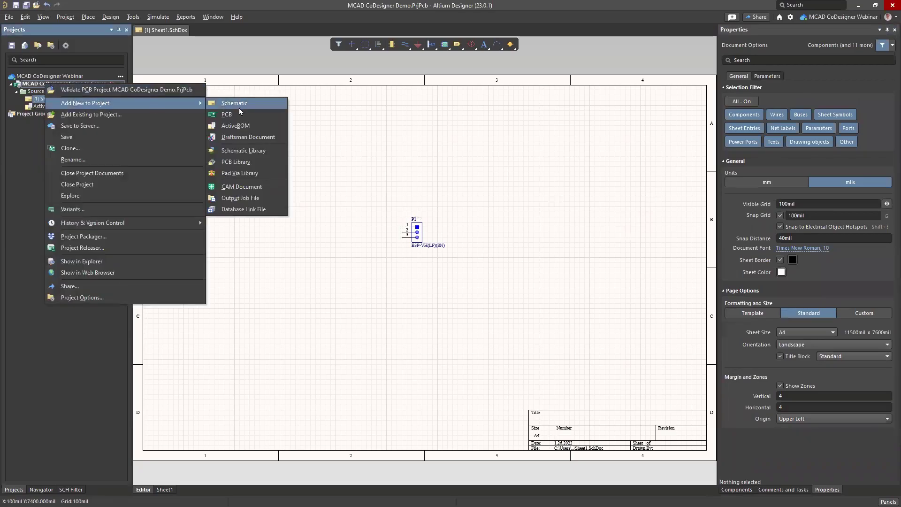
pyautogui.click(242, 115)
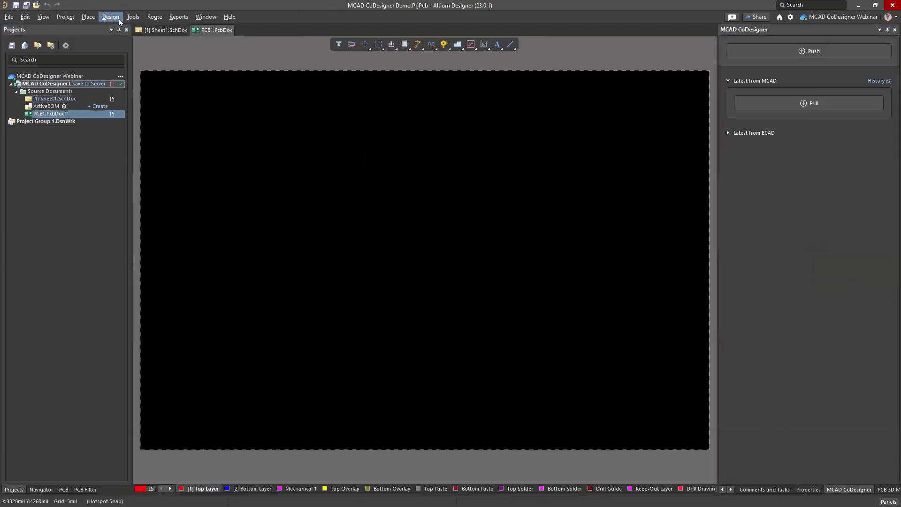
pyautogui.hotkey('ctrl', 's')
pyautogui.press('Return')
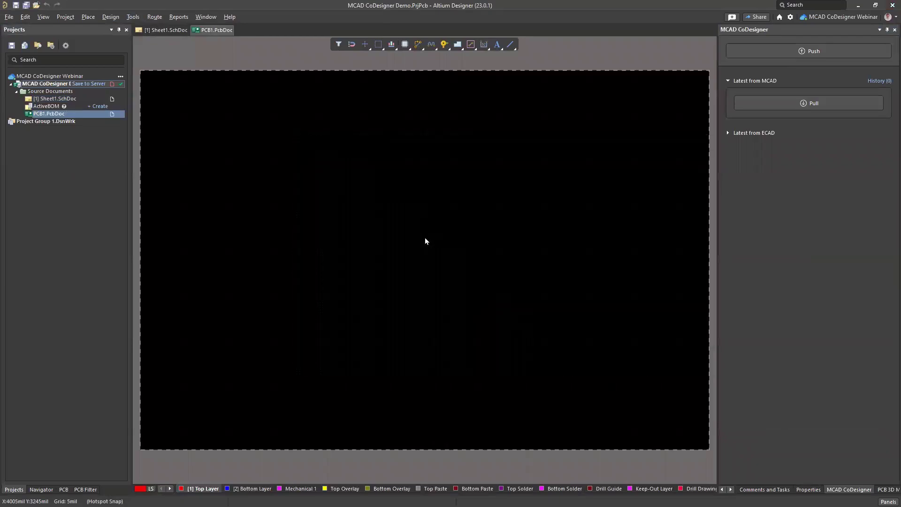
# Step: Import connector P1 into PCB1 without adding rooms, save, and begin Save to Server
pyautogui.click(130, 18)
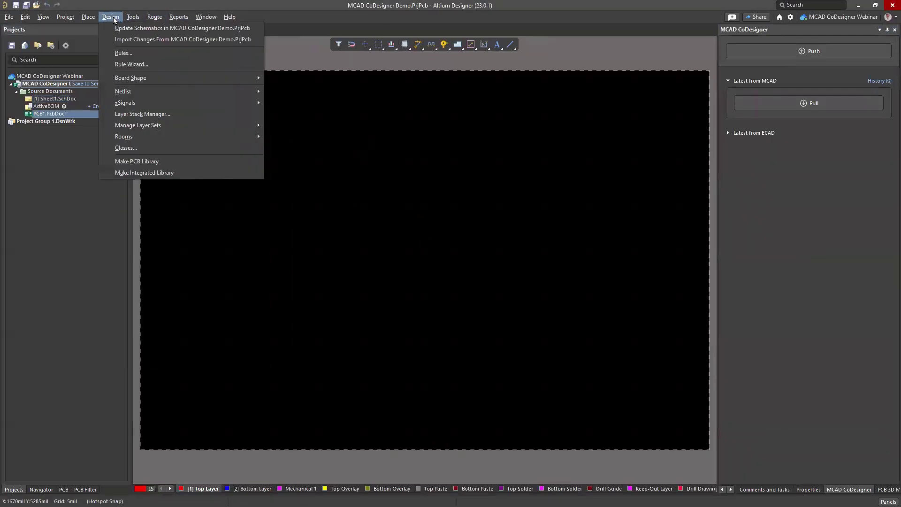
pyautogui.click(123, 41)
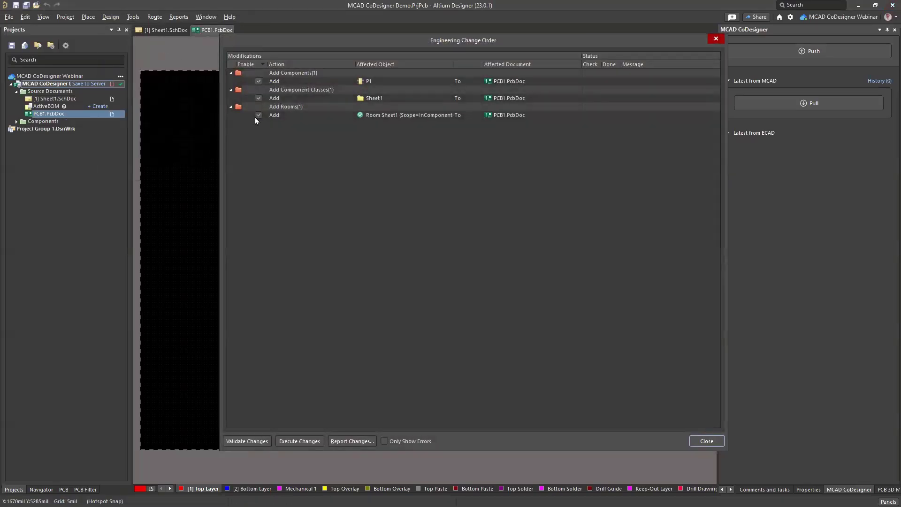
pyautogui.click(257, 115)
pyautogui.click(293, 443)
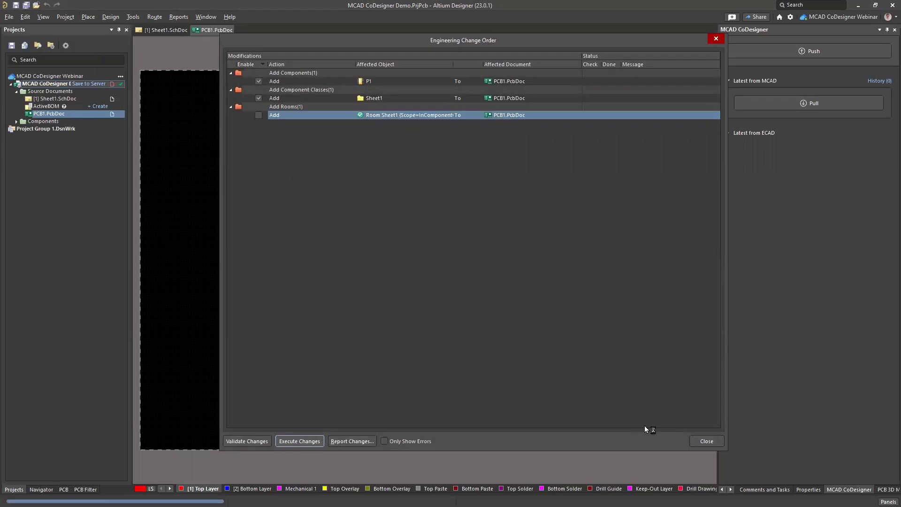
pyautogui.click(705, 441)
pyautogui.keyDown('ctrl'); pyautogui.scroll(-3, 391, 273); pyautogui.keyUp('ctrl')
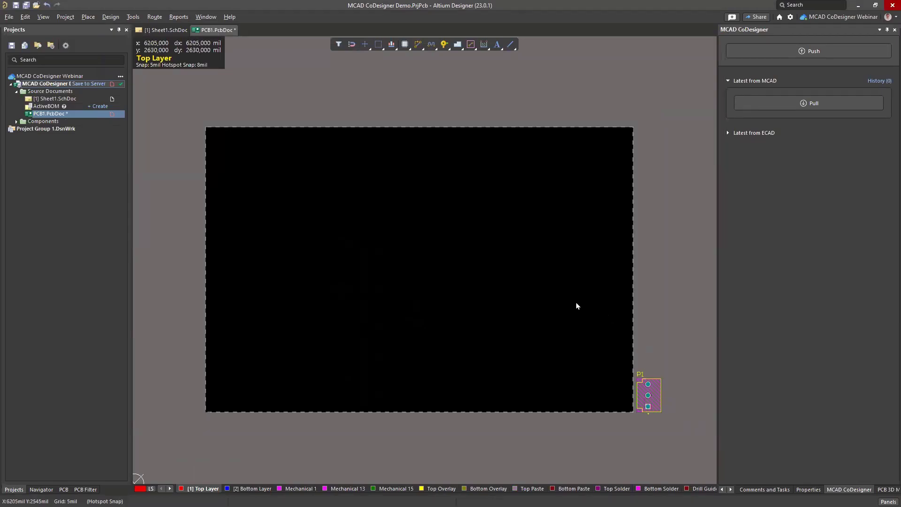
pyautogui.hotkey('ctrl', 's')
pyautogui.click(88, 83)
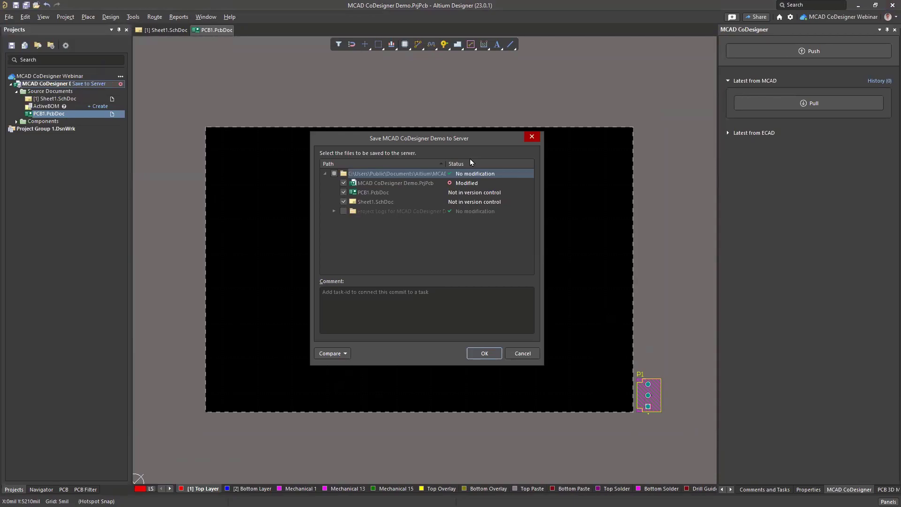
# Step: Commit the project's three files to the server with the comment 'Created Documents'
pyautogui.click(432, 316)
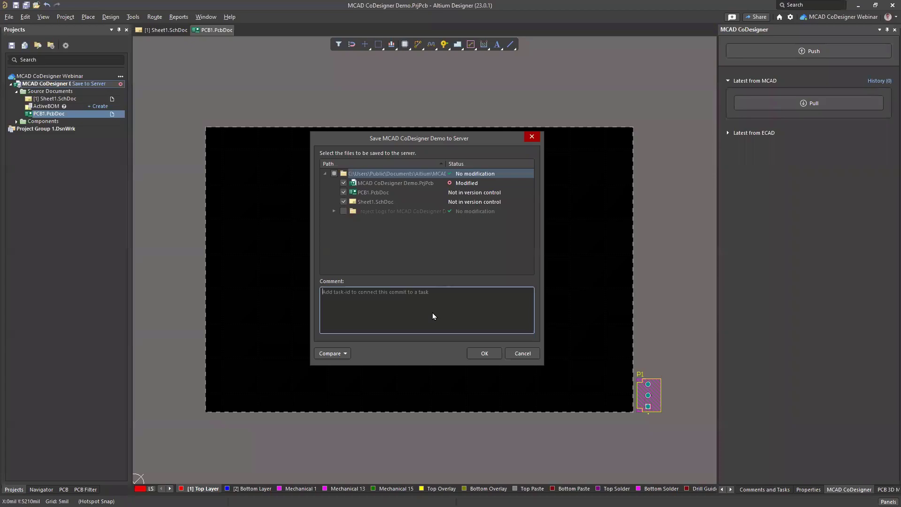
pyautogui.write('Created ')
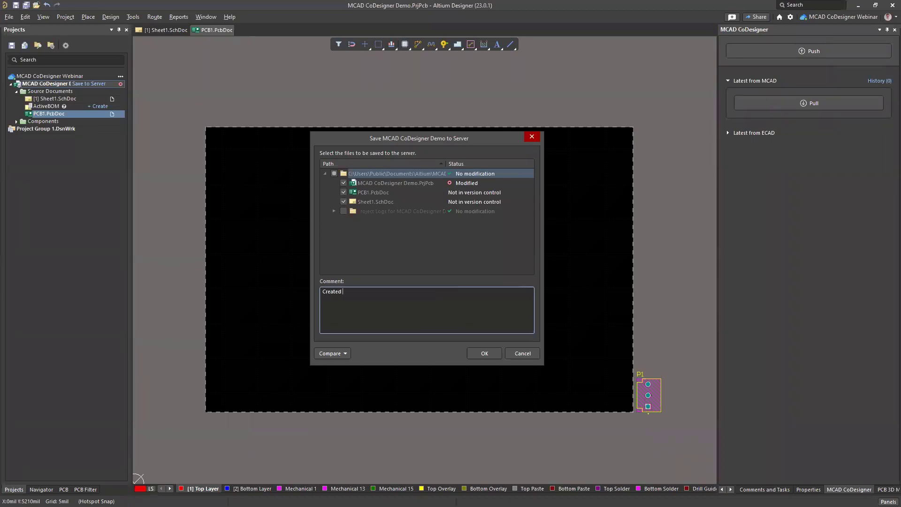
pyautogui.write('Documents')
pyautogui.click(484, 353)
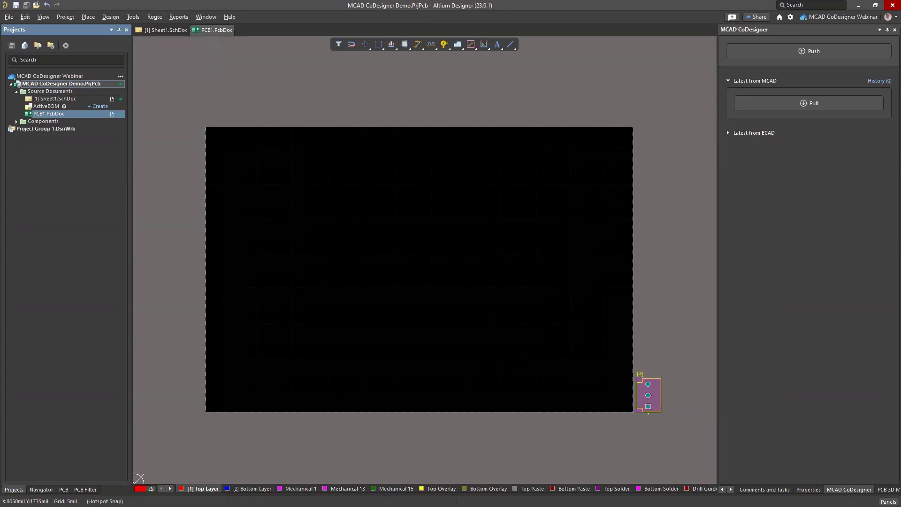
# Step: In the MCAD CoDesigner panel, push the board with the comment 'Please edit board shape'
pyautogui.click(888, 501)
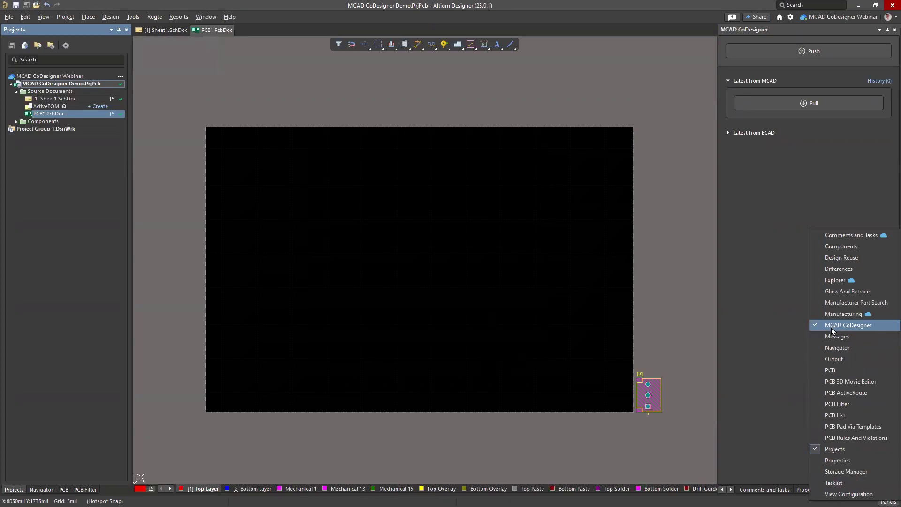
pyautogui.click(877, 329)
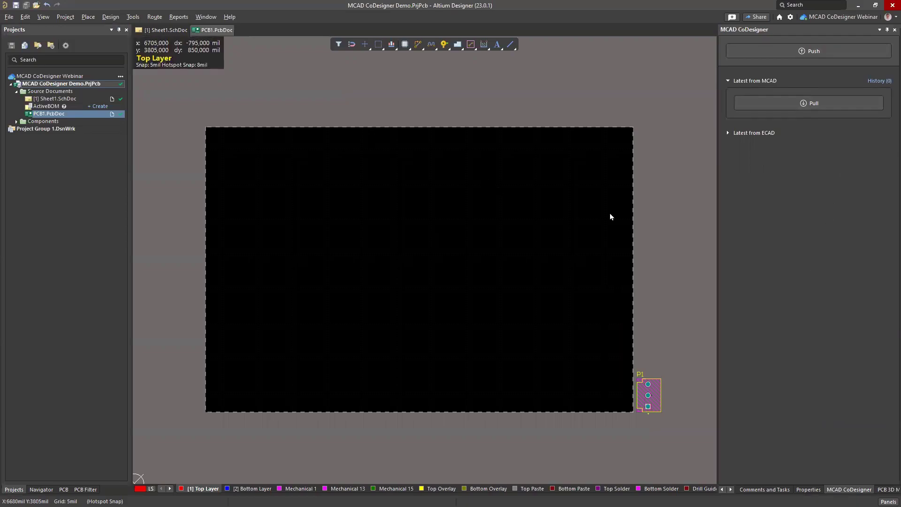
pyautogui.click(829, 46)
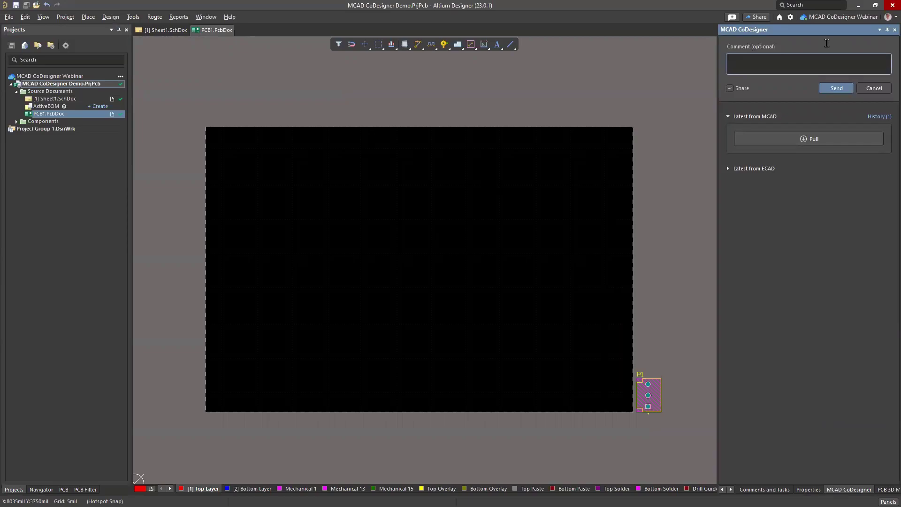
pyautogui.write('Please edit board shape')
pyautogui.click(829, 90)
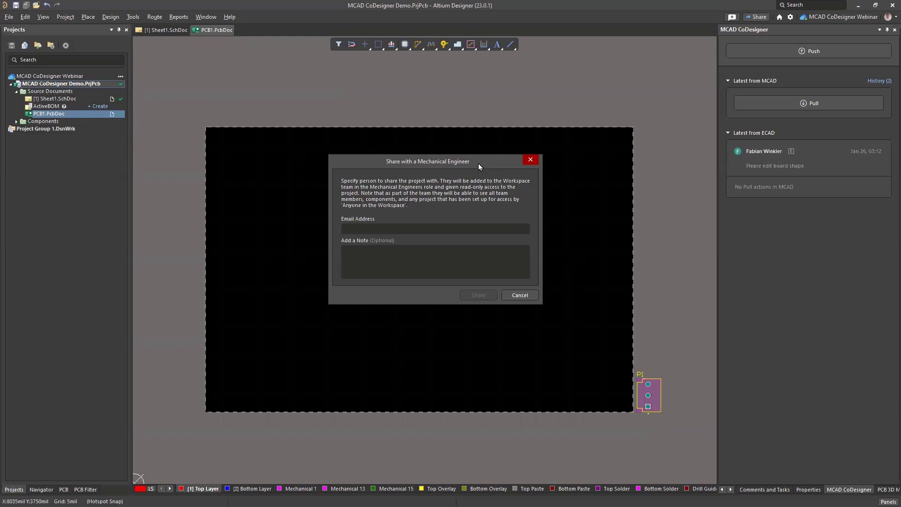
# Step: Cancel the Share with a Mechanical Engineer dialog and maximize the altium.com browser window
pyautogui.moveTo(478, 163); pyautogui.dragTo(481, 149)
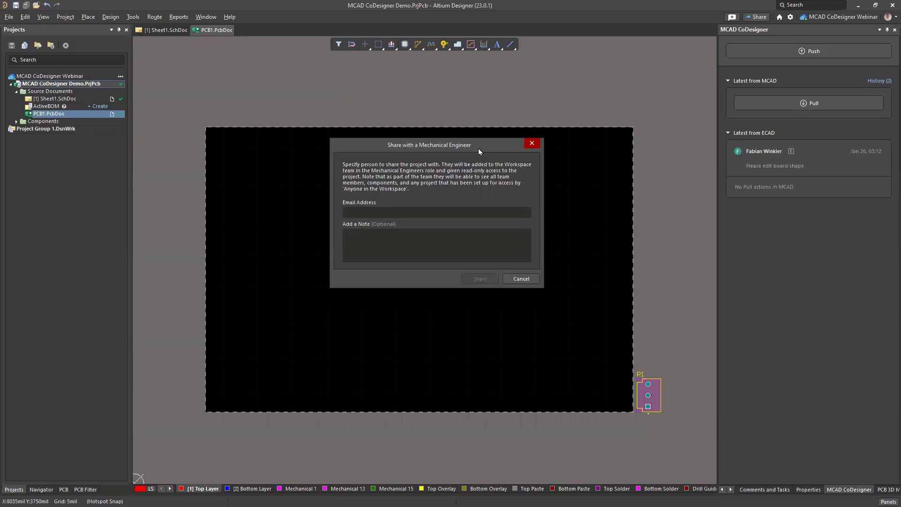
pyautogui.moveTo(474, 151); pyautogui.dragTo(471, 148)
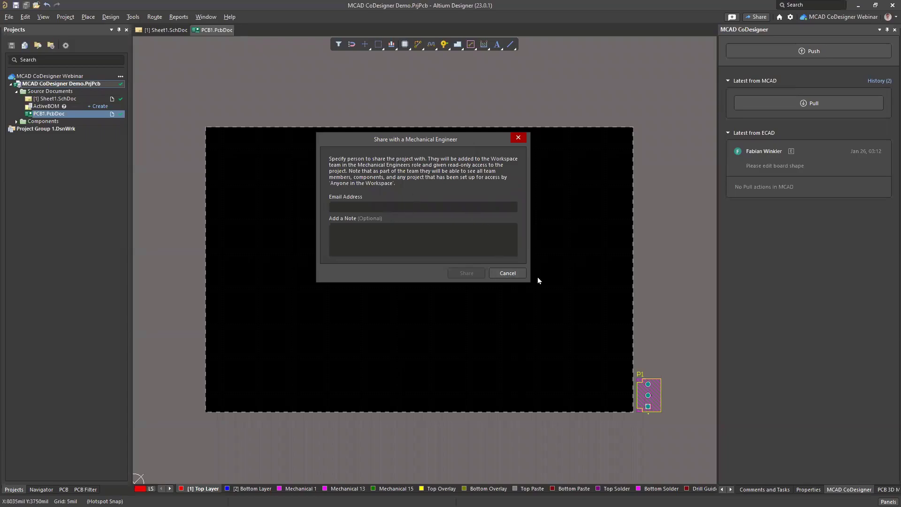
pyautogui.click(514, 274)
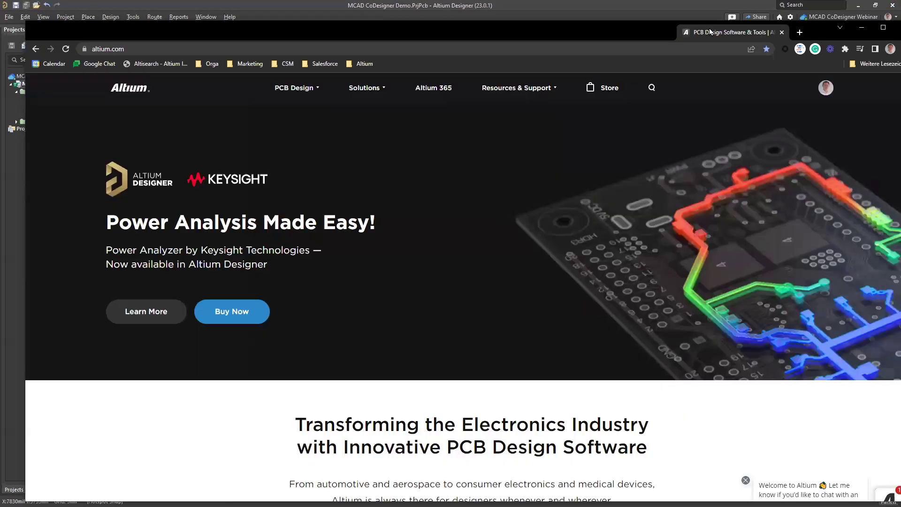
pyautogui.moveTo(795, 33); pyautogui.dragTo(708, 17)
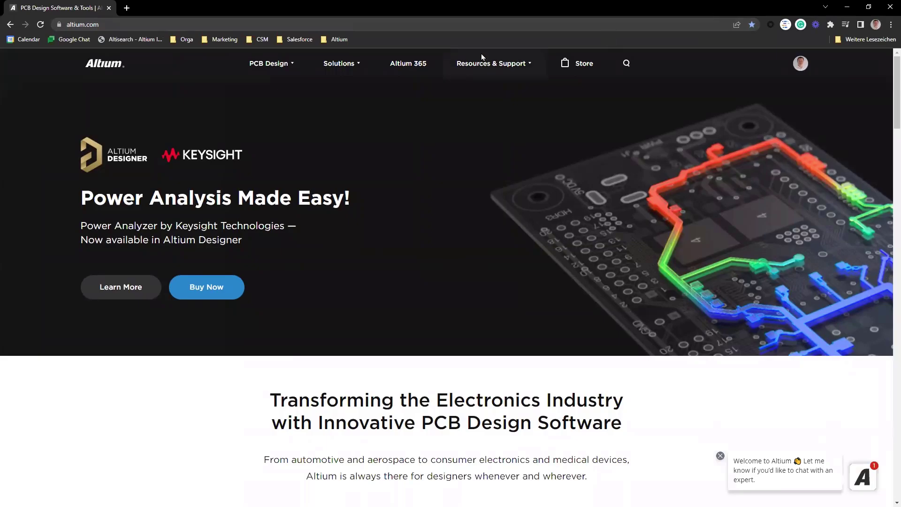
# Step: Browse the MCAD CoDesigner plugin list on Altium's Downloads page, then switch to Fusion 360
pyautogui.moveTo(487, 62)
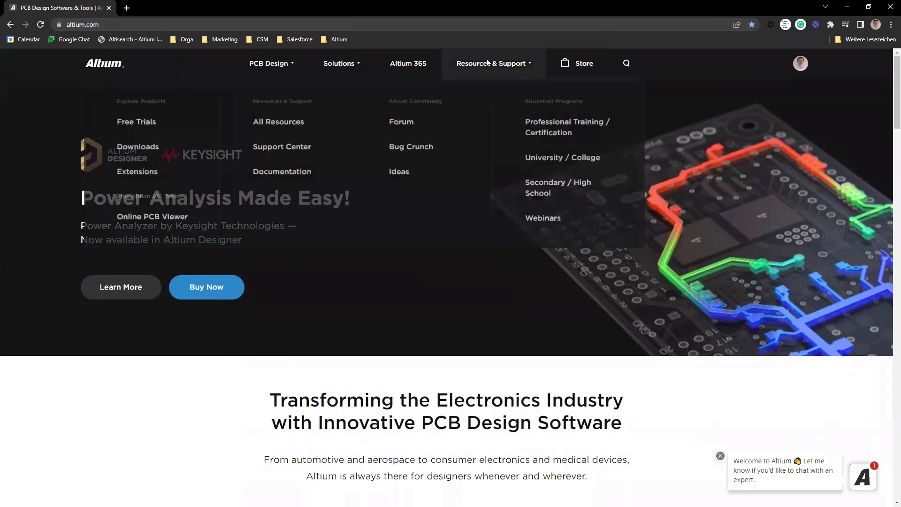
pyautogui.click(153, 150)
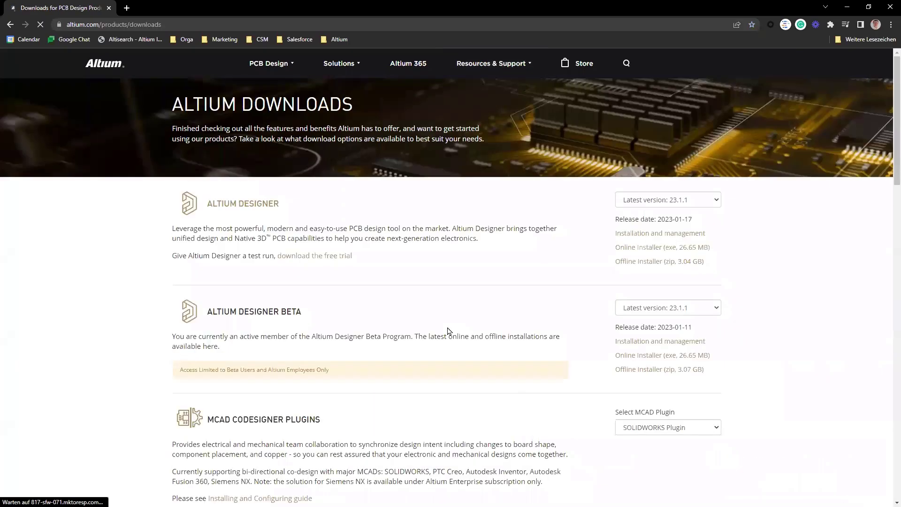
pyautogui.scroll(-2, 455, 324)
pyautogui.scroll(-2, 455, 324)
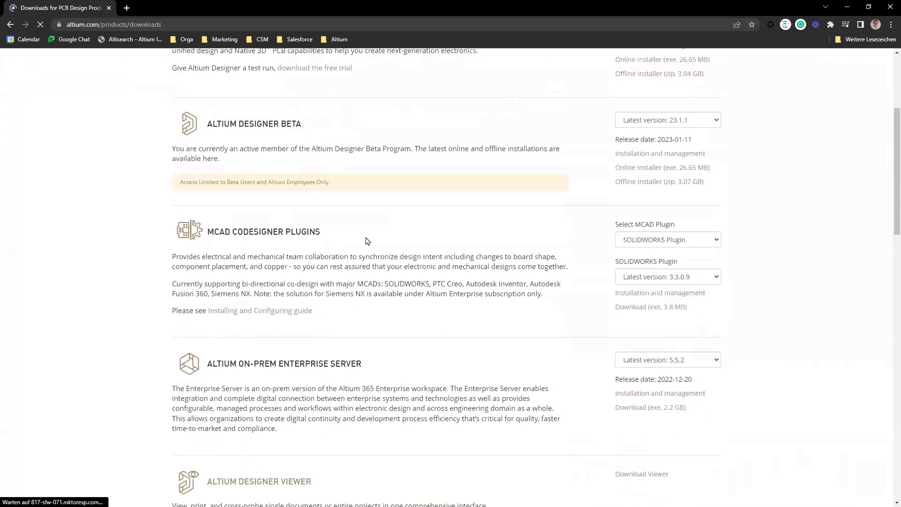
pyautogui.click(712, 240)
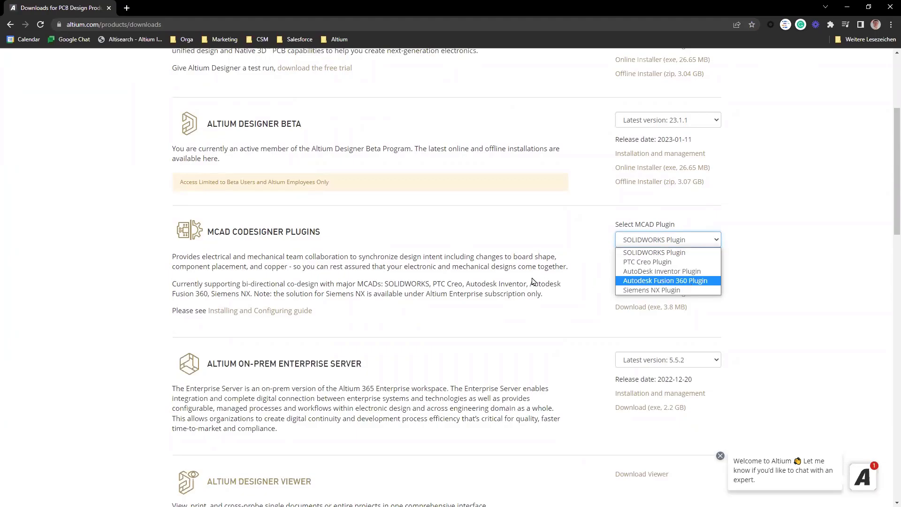
pyautogui.click(540, 253)
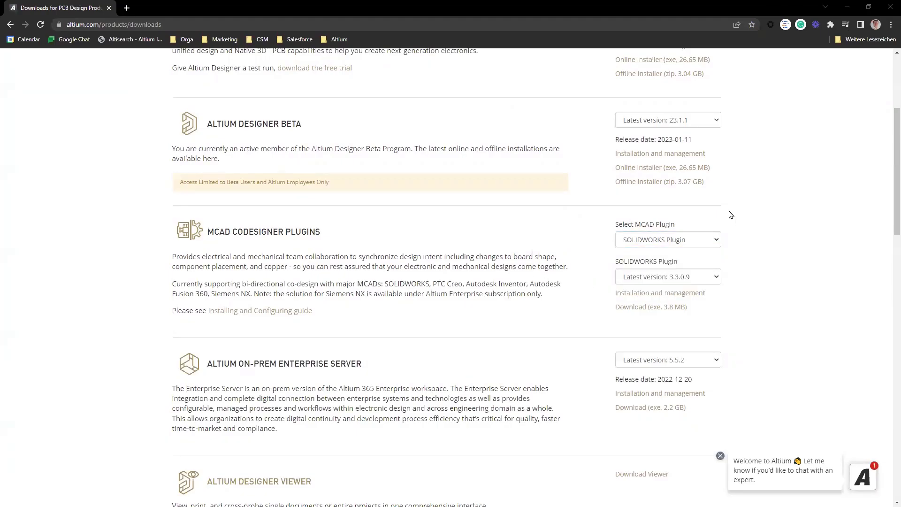
pyautogui.hotkey('alt', 'Tab')
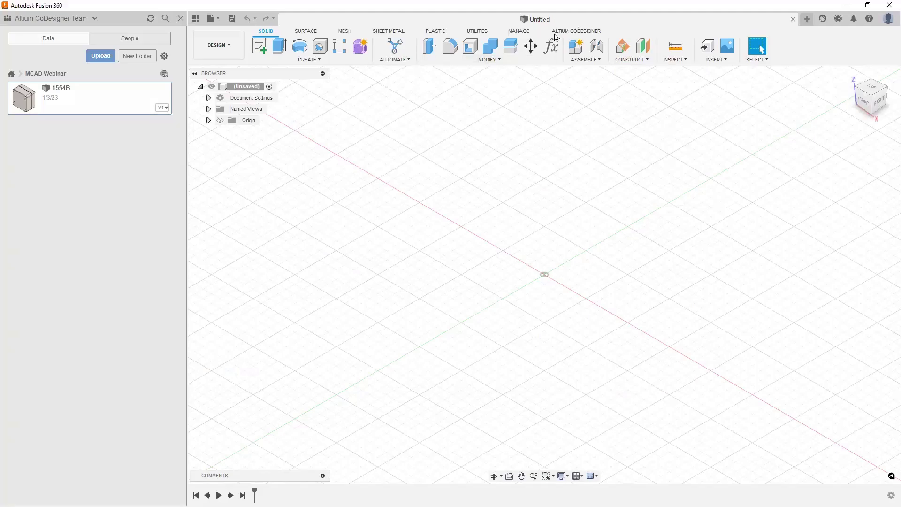
# Step: Open the Altium CoDesigner panel and sign in with the account password, Remember Me ticked
pyautogui.click(593, 32)
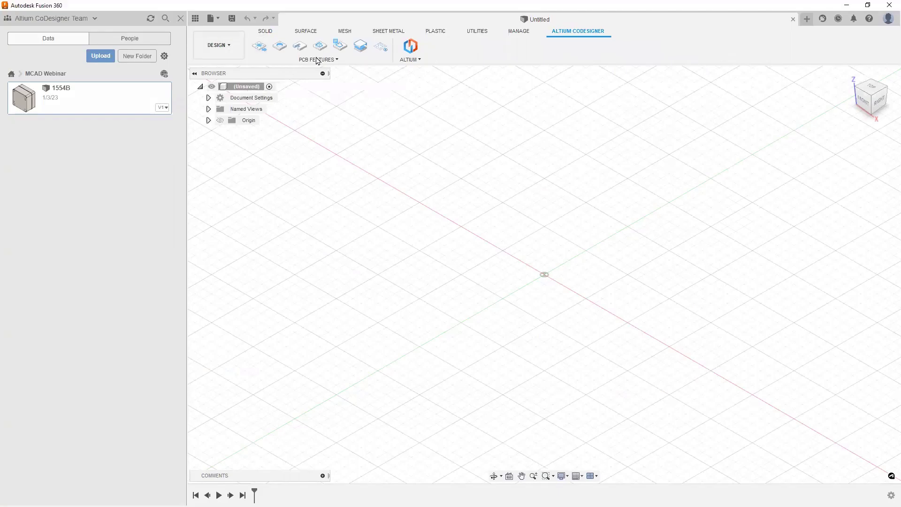
pyautogui.click(413, 45)
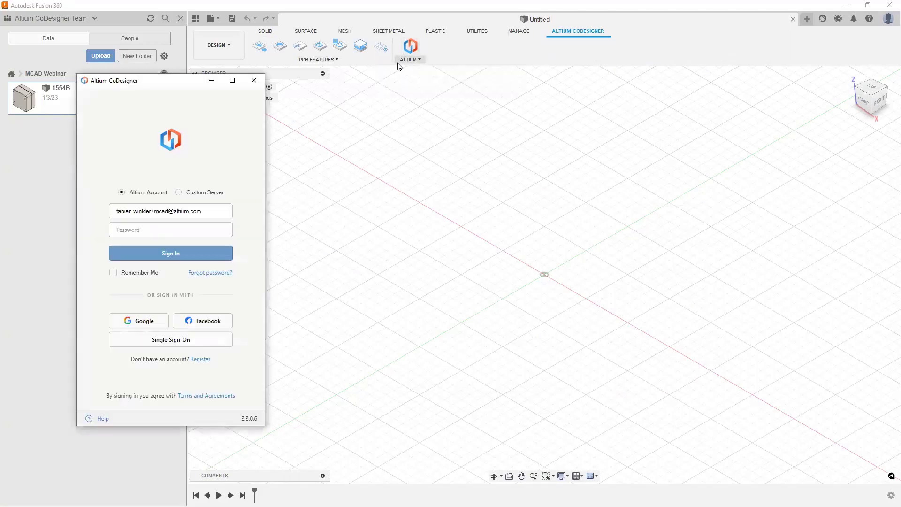
pyautogui.moveTo(170, 87); pyautogui.dragTo(746, 78)
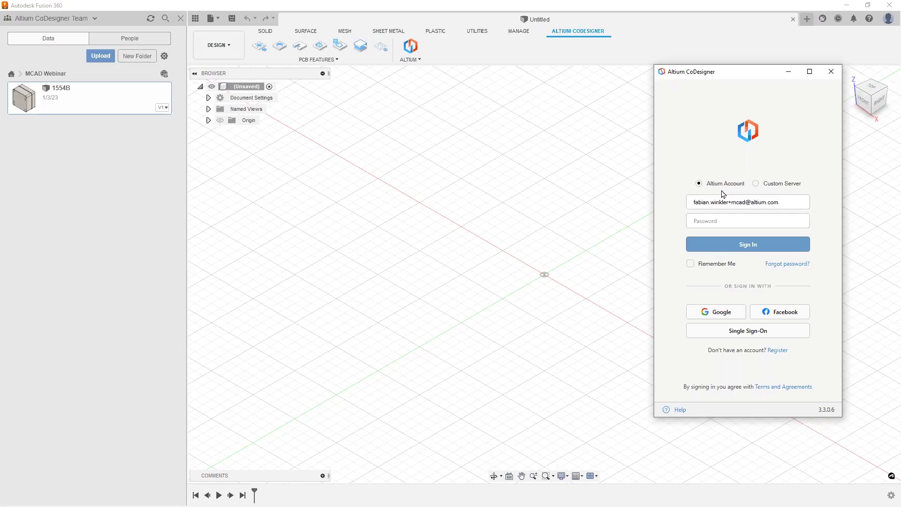
pyautogui.click(764, 221)
pyautogui.write('••••')
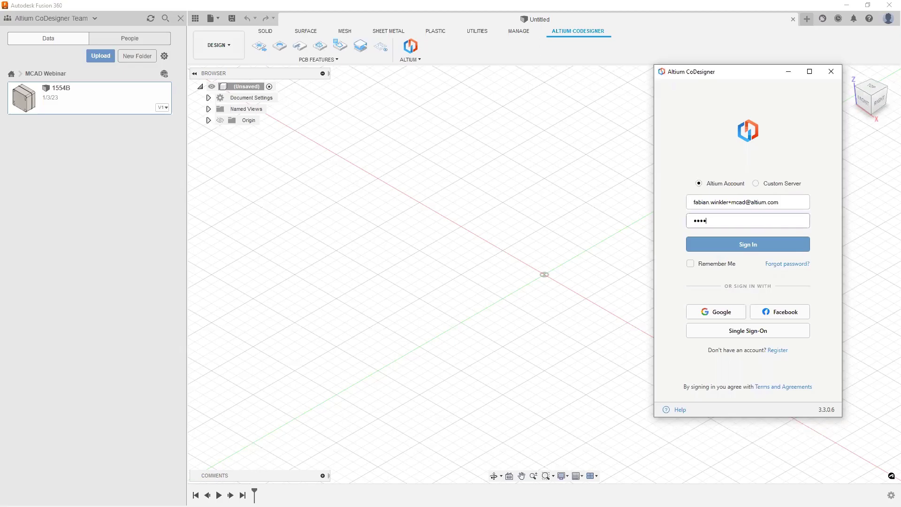
pyautogui.write('••••••••')
pyautogui.click(691, 264)
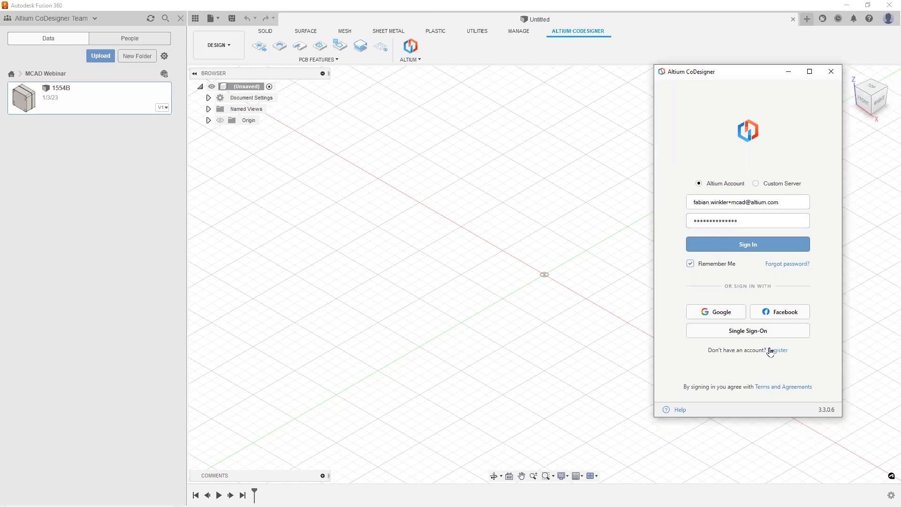
pyautogui.click(768, 245)
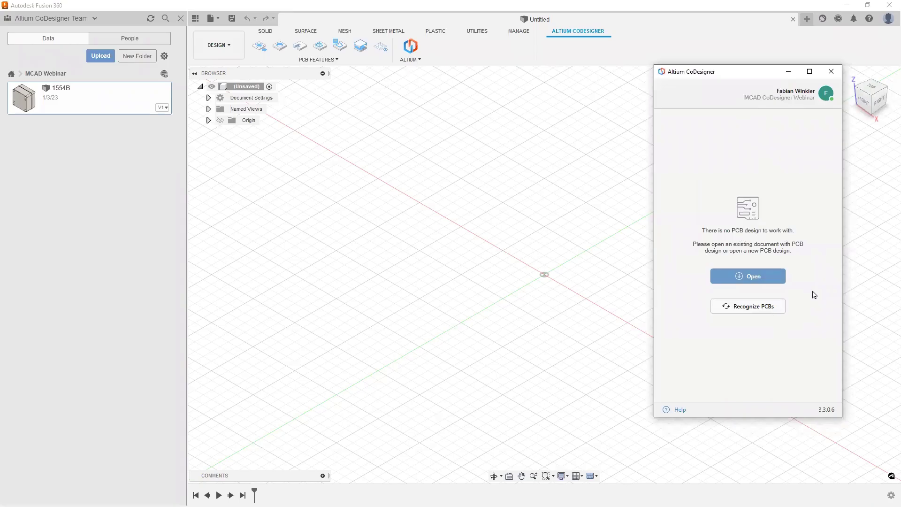
# Step: Open the MCAD CoDesigner Demo board from ECAD and save it as MCAD_CoDesigner_Demo in MCAD Webinar
pyautogui.click(757, 281)
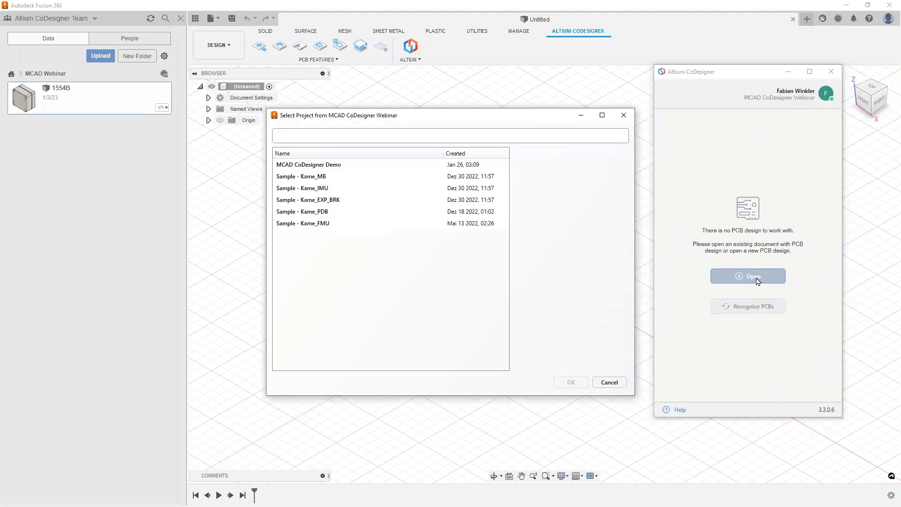
pyautogui.click(336, 167)
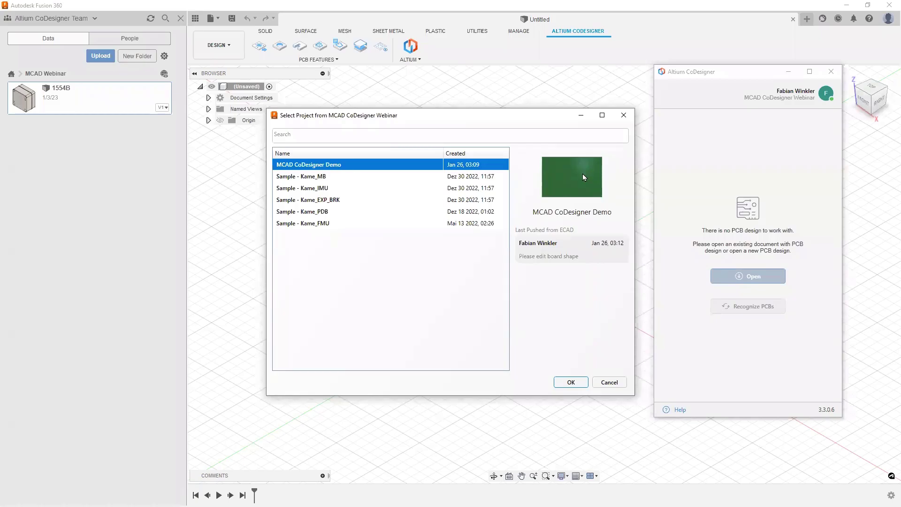
pyautogui.moveTo(583, 178)
pyautogui.click(574, 383)
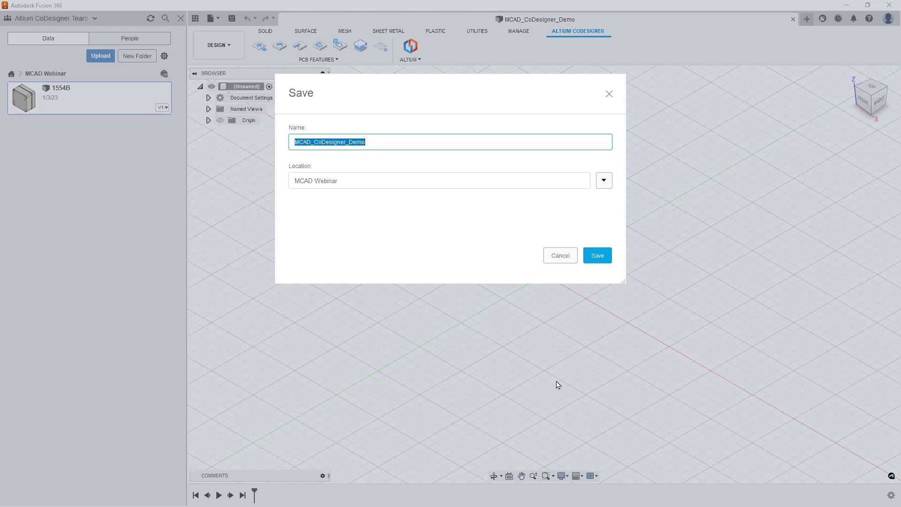
pyautogui.click(608, 260)
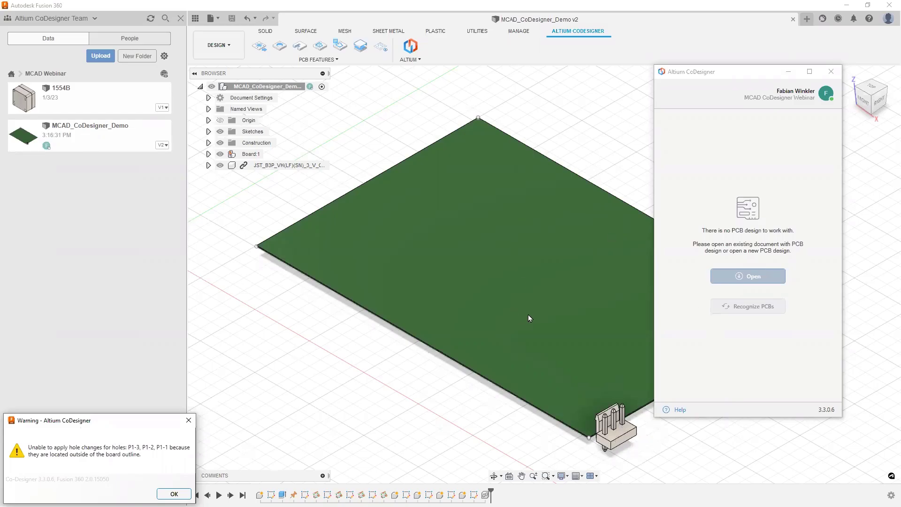
# Step: Dismiss the hole-outside-outline warning and move the CoDesigner window to the screen's right edge
pyautogui.click(174, 494)
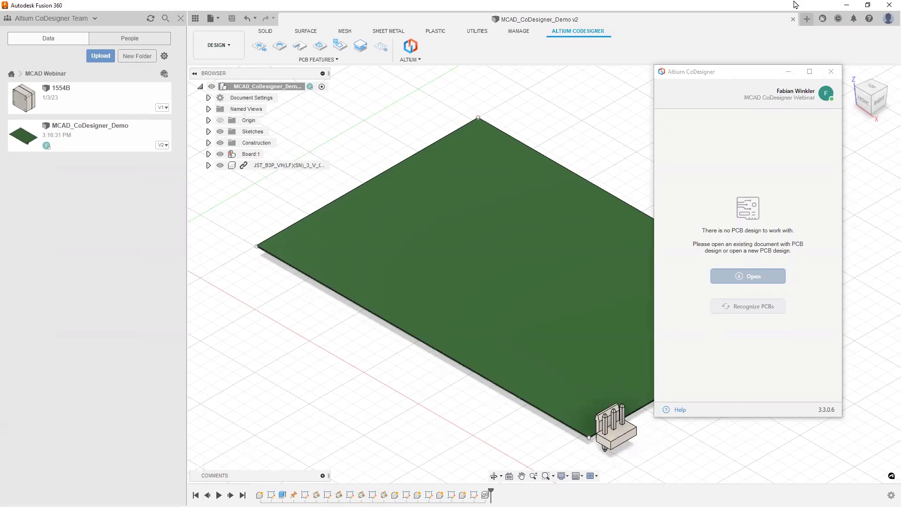
pyautogui.click(725, 72)
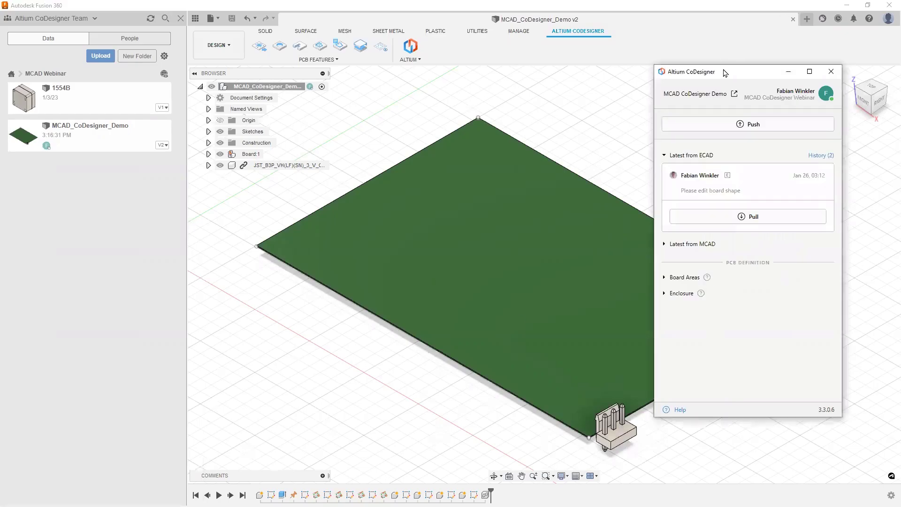
pyautogui.moveTo(725, 73); pyautogui.dragTo(779, 64)
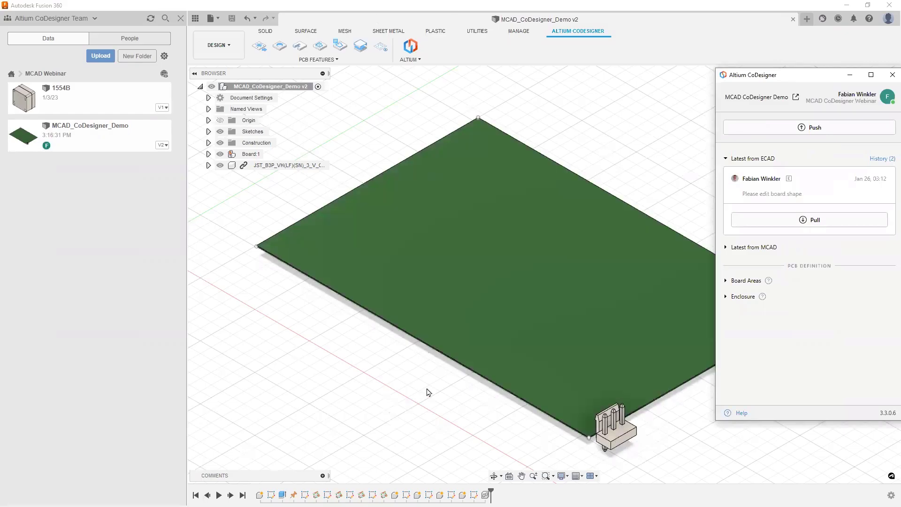
# Step: Orbit to inspect the board's front edge, then switch back to Altium Designer
pyautogui.keyDown('shift'); pyautogui.moveTo(435, 377); pyautogui.dragTo(535, 360, button='middle'); pyautogui.keyUp('shift')
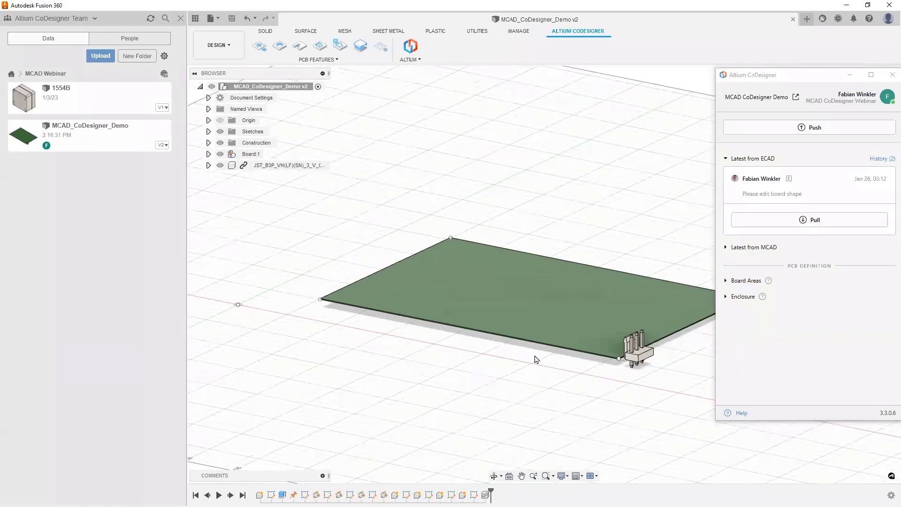
pyautogui.scroll(5, 530, 352)
pyautogui.moveTo(508, 388)
pyautogui.keyDown('shift'); pyautogui.mouseDown(button='middle')
pyautogui.moveTo(522, 376)
pyautogui.moveTo(512, 398)
pyautogui.mouseUp(button='middle'); pyautogui.keyUp('shift')
pyautogui.scroll(-3, 512, 398)
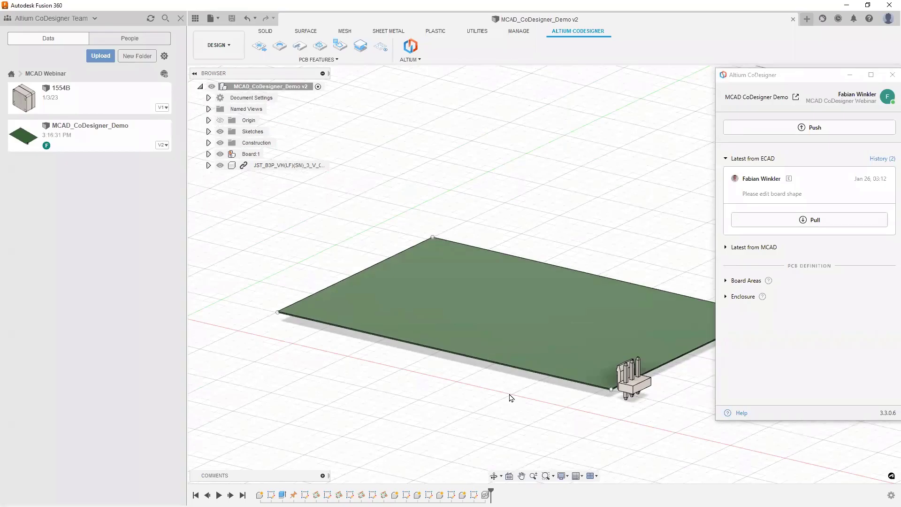
pyautogui.hotkey('alt', 'Tab')
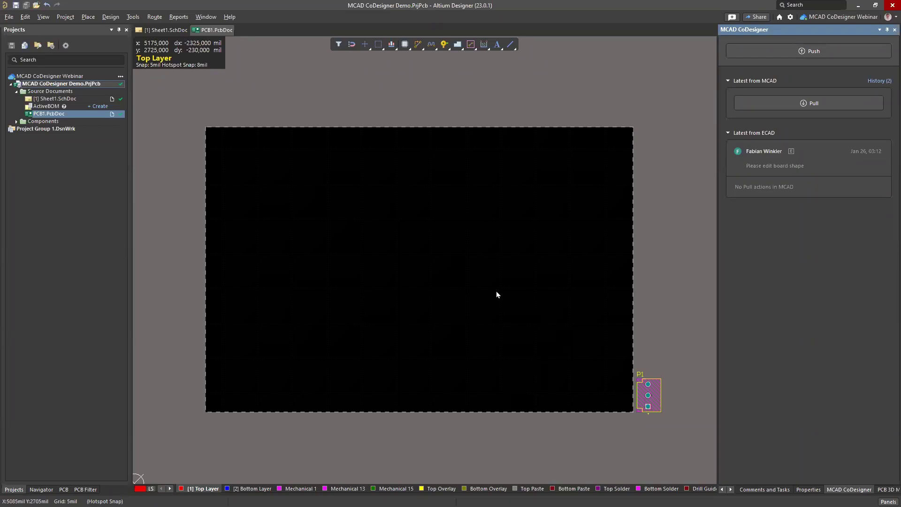
# Step: Open the Layer Stack Manager and dock the layer properties panel on the right
pyautogui.click(110, 17)
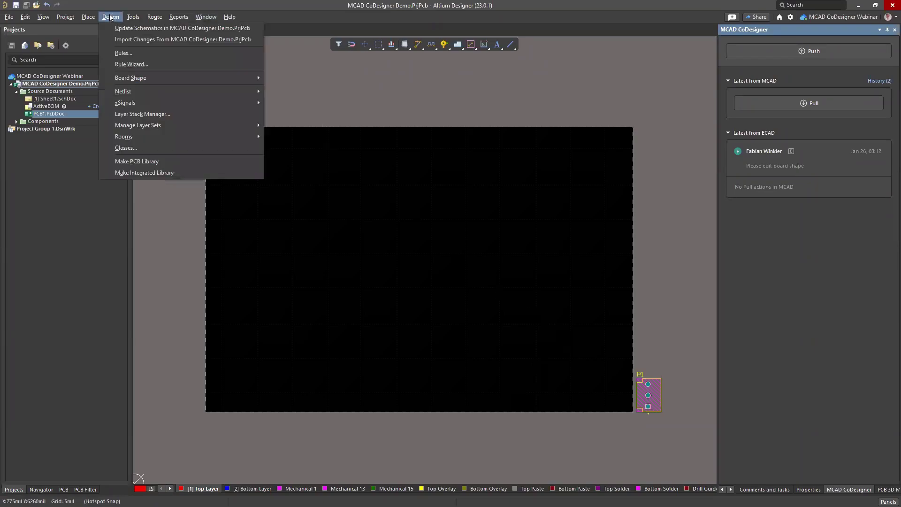
pyautogui.click(131, 114)
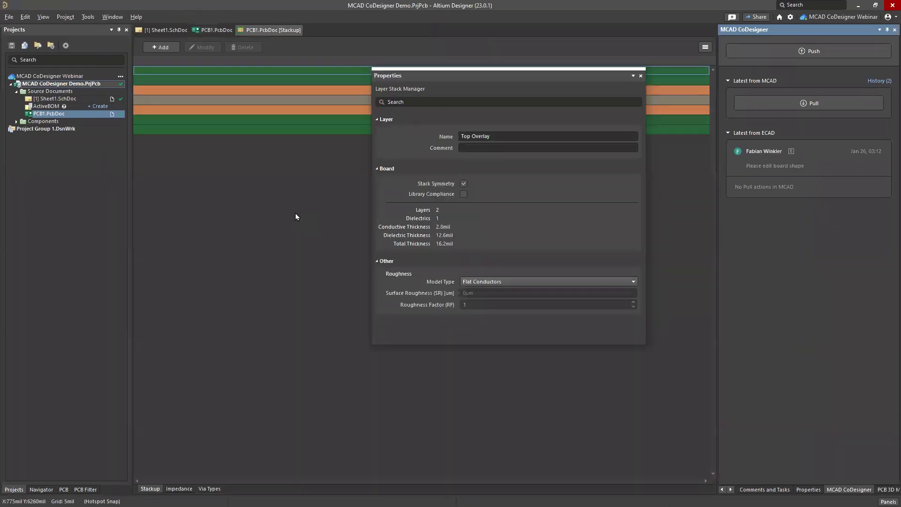
pyautogui.moveTo(481, 74); pyautogui.dragTo(685, 96)
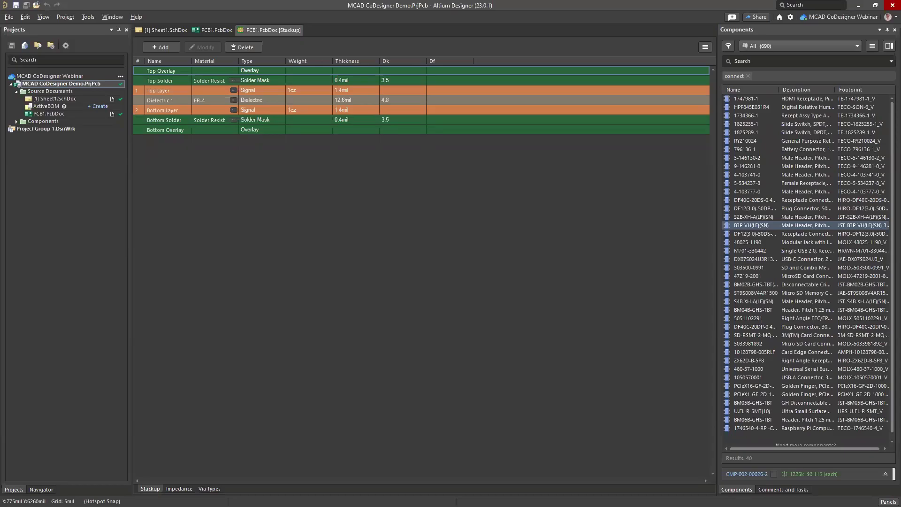
# Step: Apply the 2 Layers (2 x Signal, 0 x Plane) preset, save, and return to PCB1.PcbDoc
pyautogui.click(92, 16)
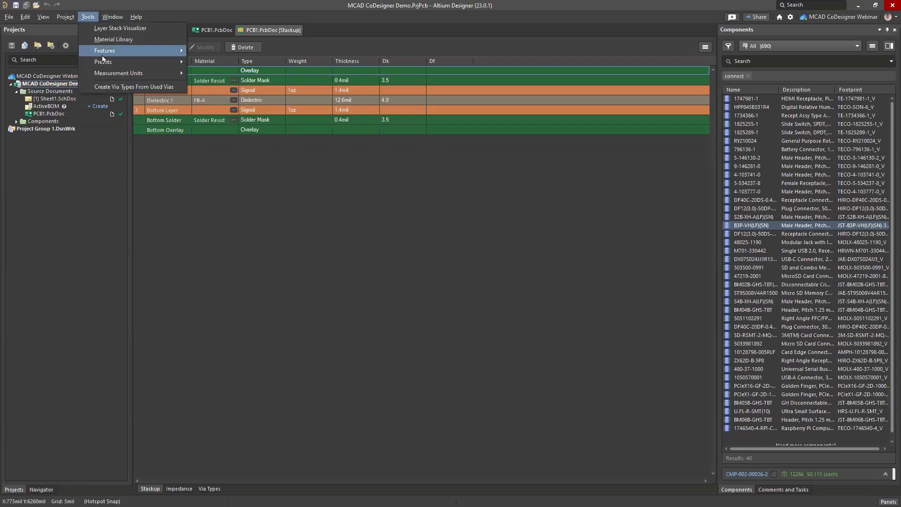
pyautogui.moveTo(113, 65)
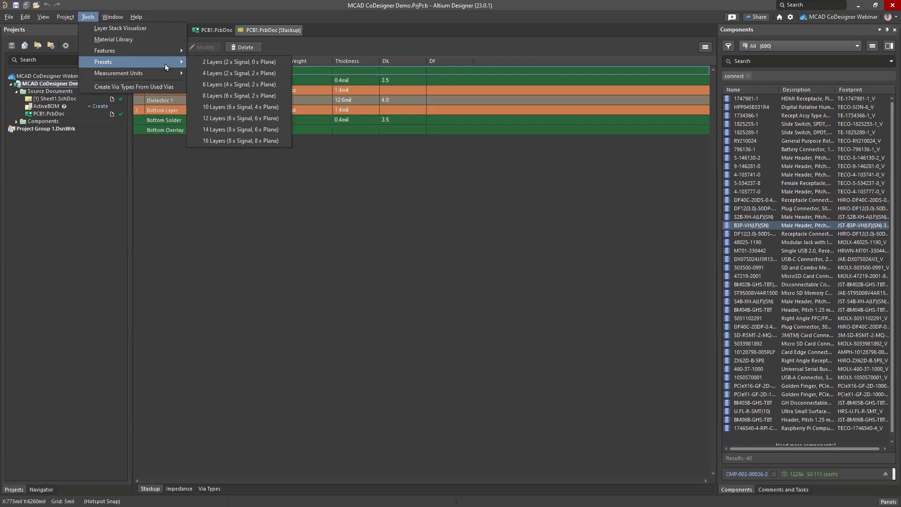
pyautogui.click(229, 63)
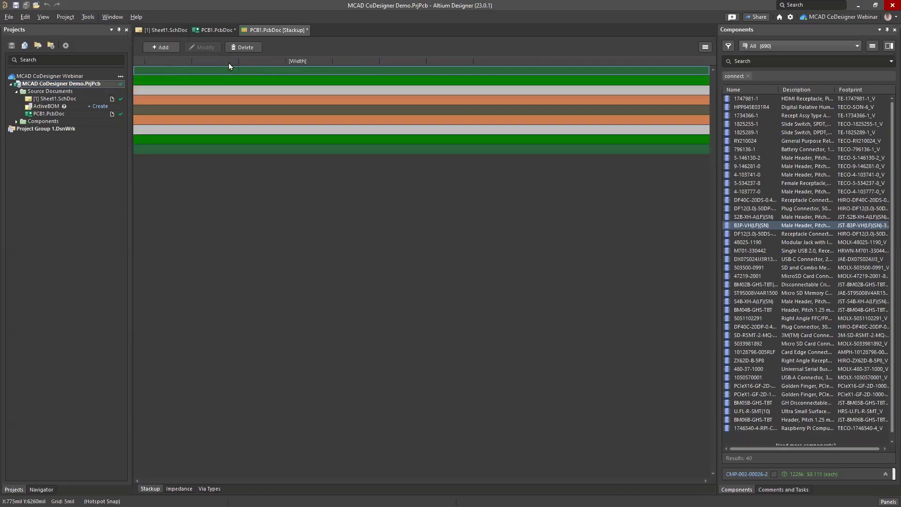
pyautogui.hotkey('ctrl', 's')
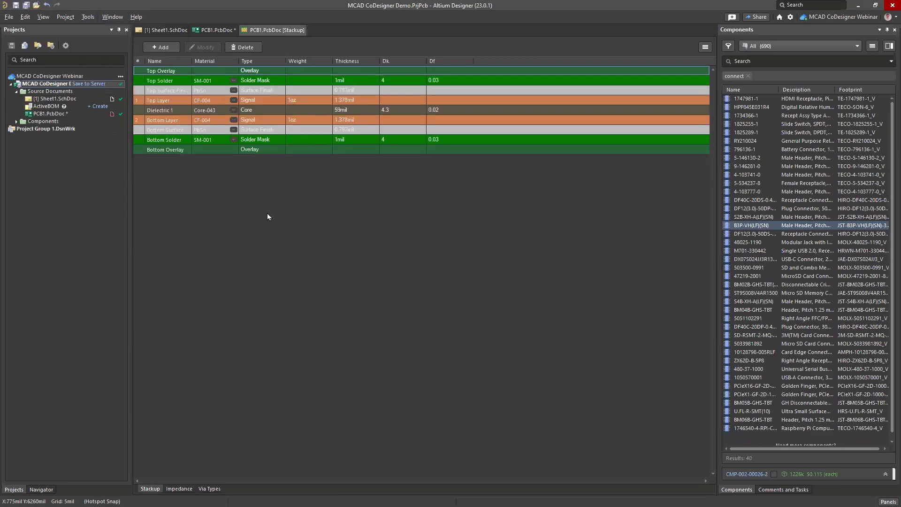
pyautogui.click(217, 31)
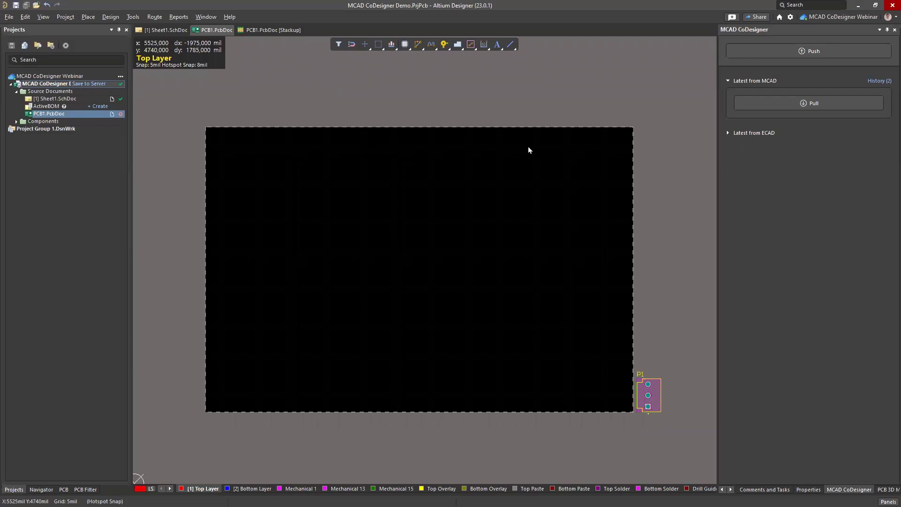
# Step: Push the change to MCAD unshared with comment 'changed Layer Stack', then switch to Fusion 360
pyautogui.click(816, 51)
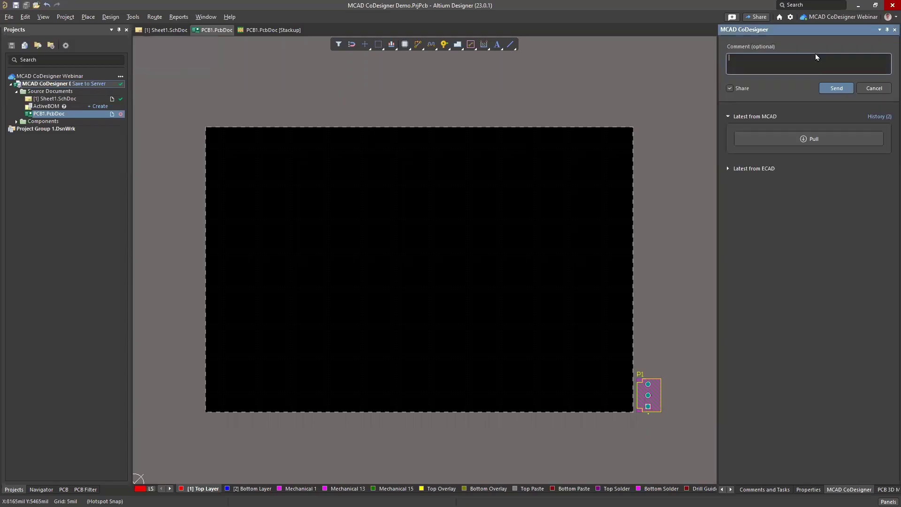
pyautogui.write('changed Layer Stack')
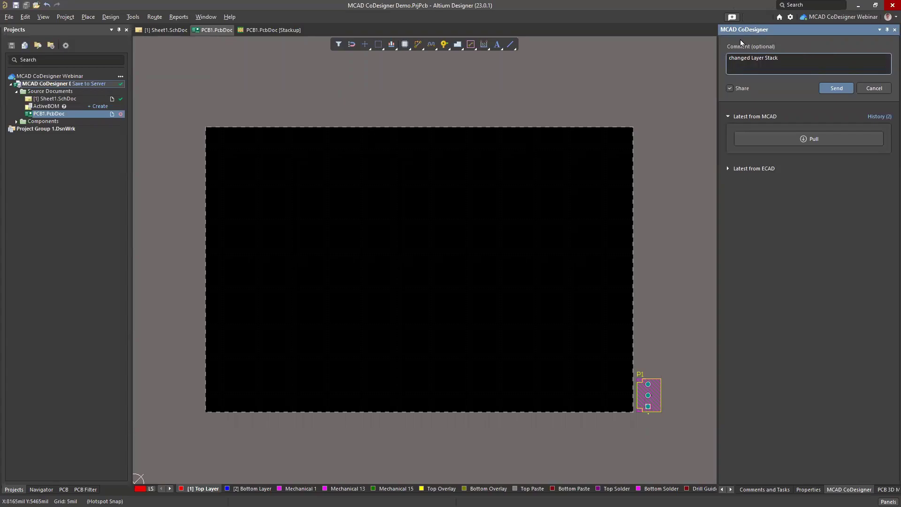
pyautogui.click(730, 90)
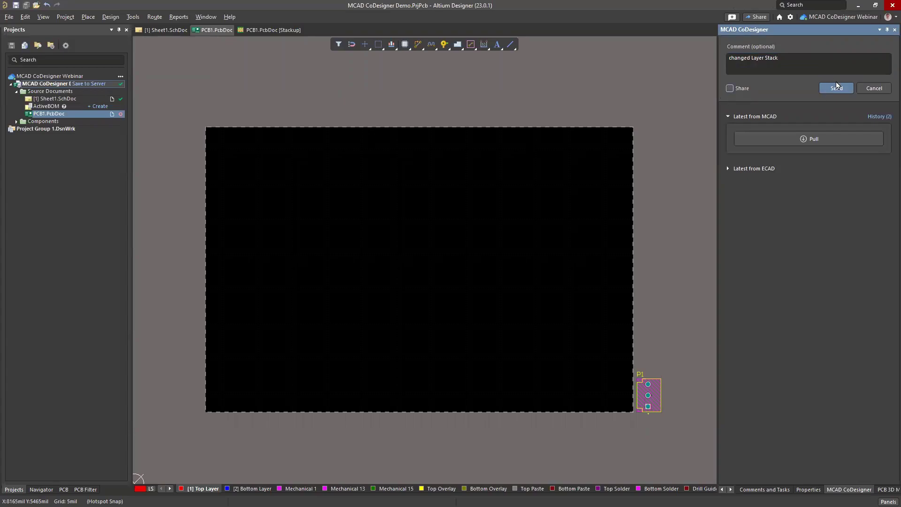
pyautogui.click(838, 90)
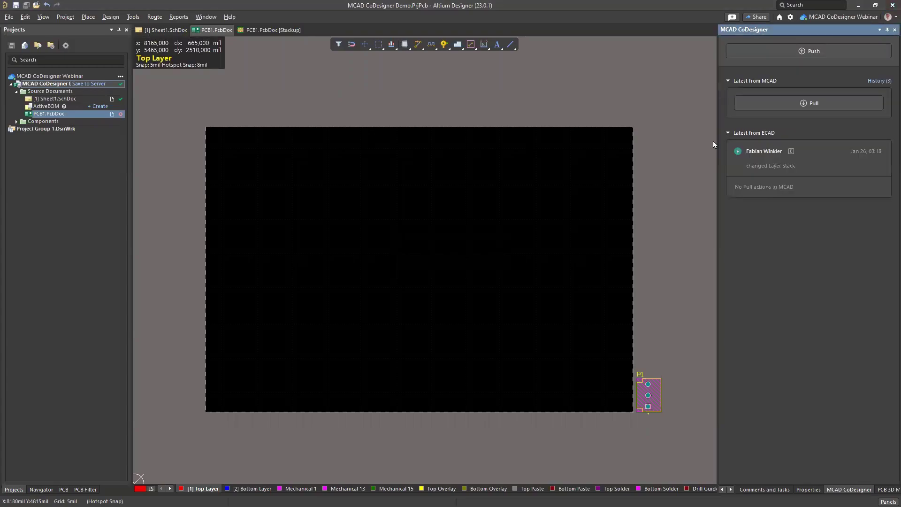
pyautogui.hotkey('alt', 'Tab')
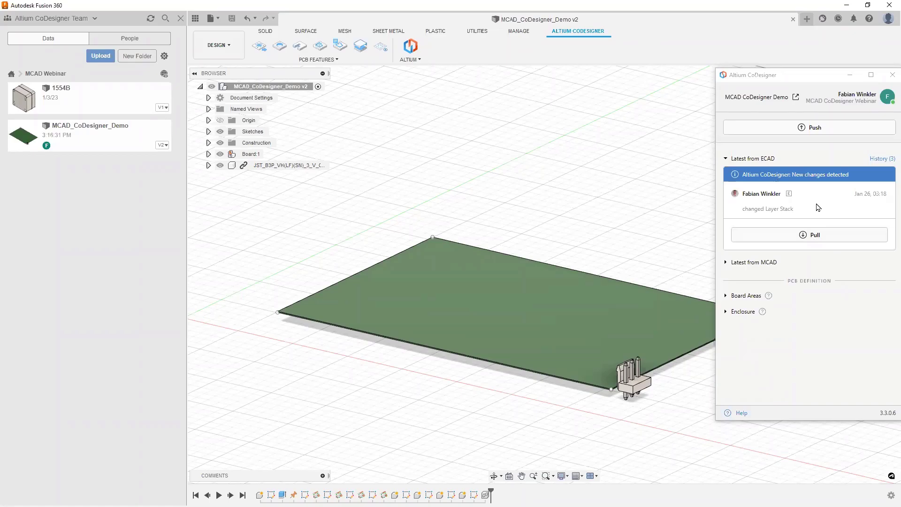
# Step: Pull and apply the layer stack changes, dismiss the hole warning, and view the board top-down
pyautogui.click(831, 240)
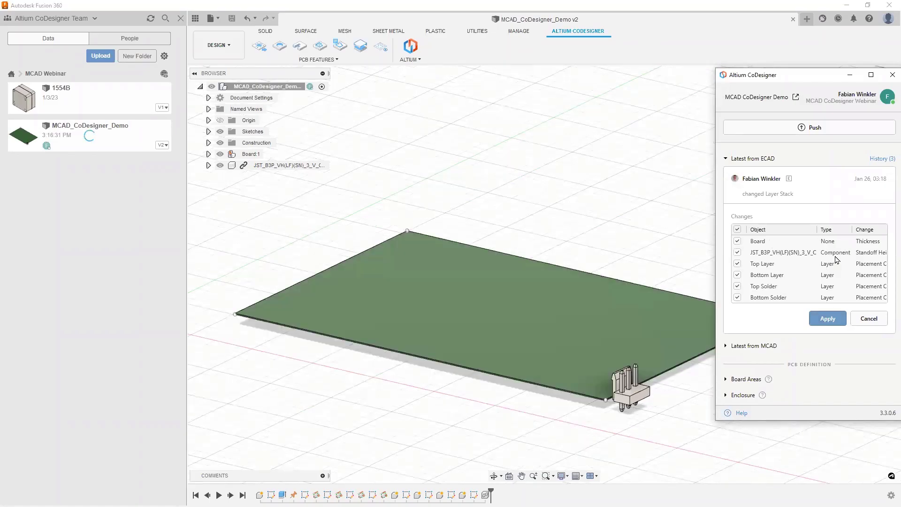
pyautogui.click(821, 317)
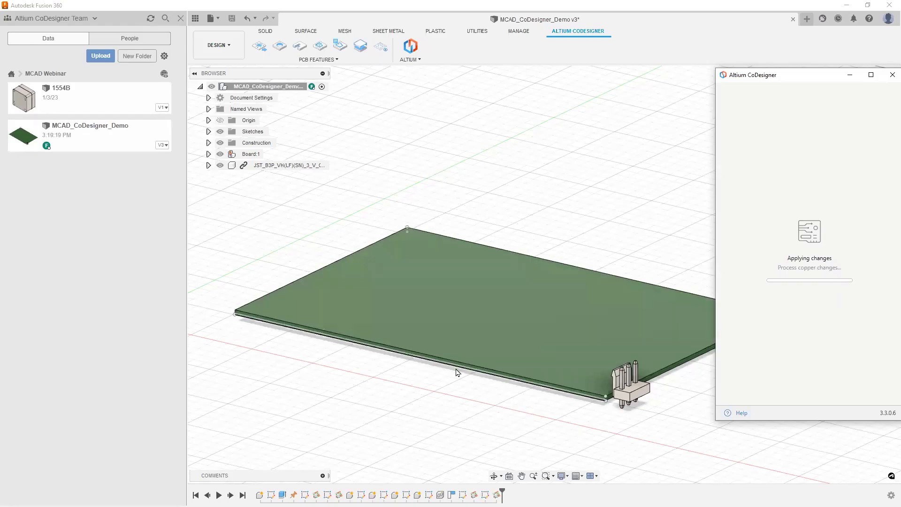
pyautogui.scroll(1, 478, 364)
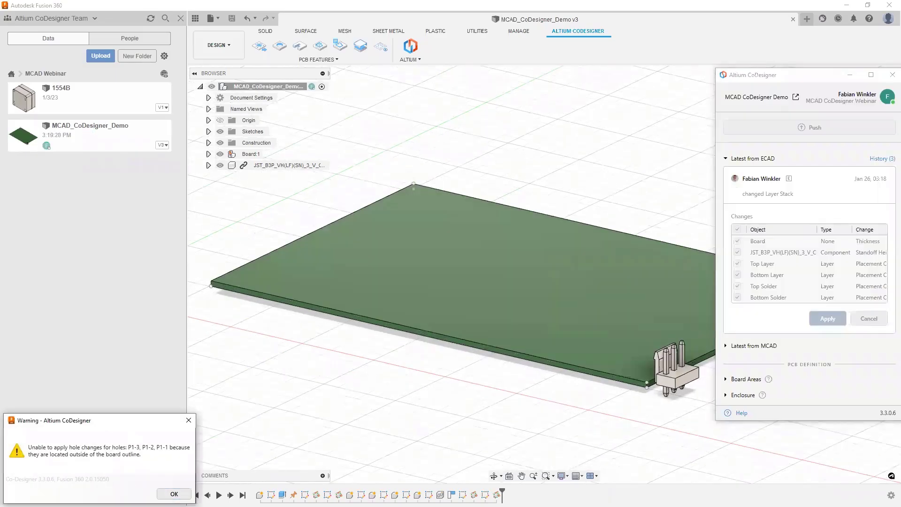
pyautogui.click(174, 494)
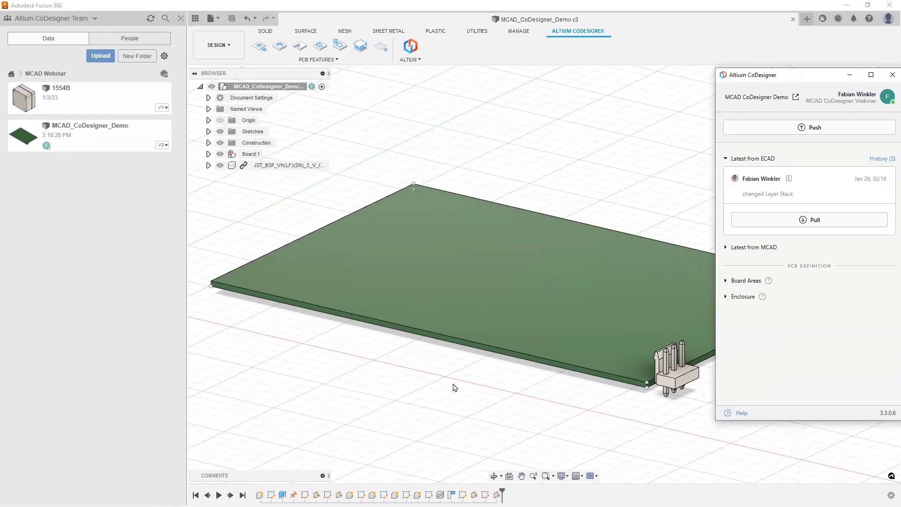
pyautogui.keyDown('shift'); pyautogui.moveTo(459, 385); pyautogui.dragTo(446, 350, button='middle'); pyautogui.keyUp('shift')
pyautogui.scroll(-4, 444, 347)
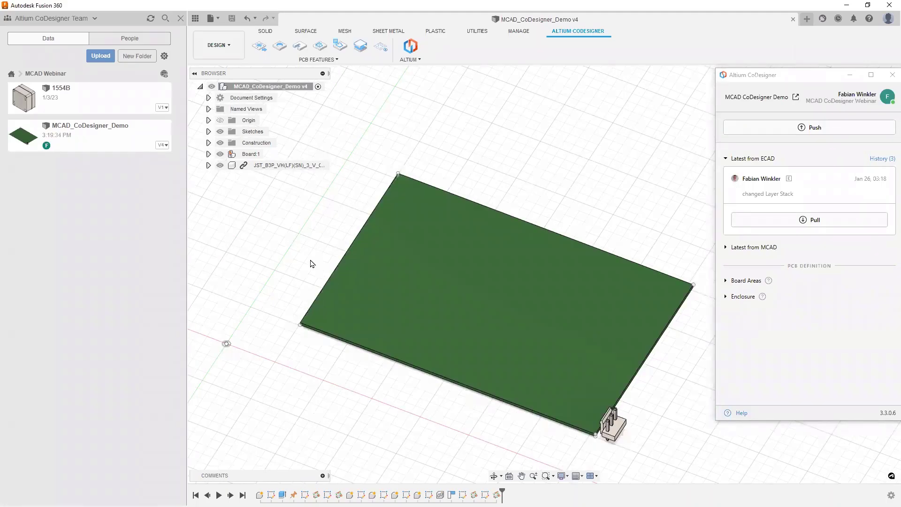
# Step: Create a new empty design and save it as MCAD Assembly
pyautogui.click(212, 19)
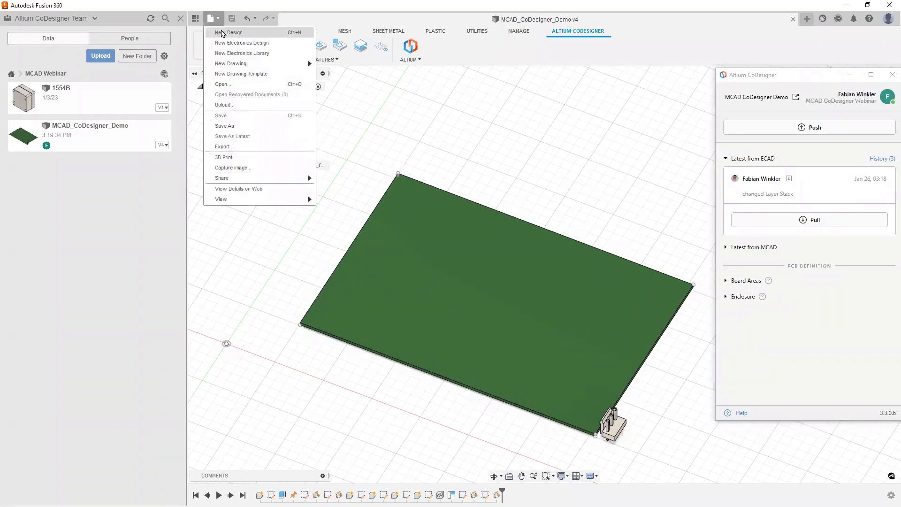
pyautogui.click(220, 32)
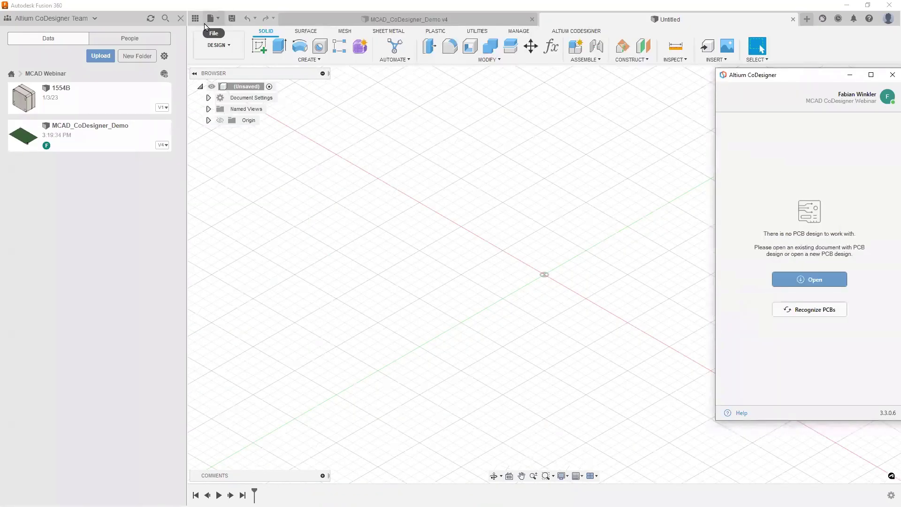
pyautogui.click(418, 145)
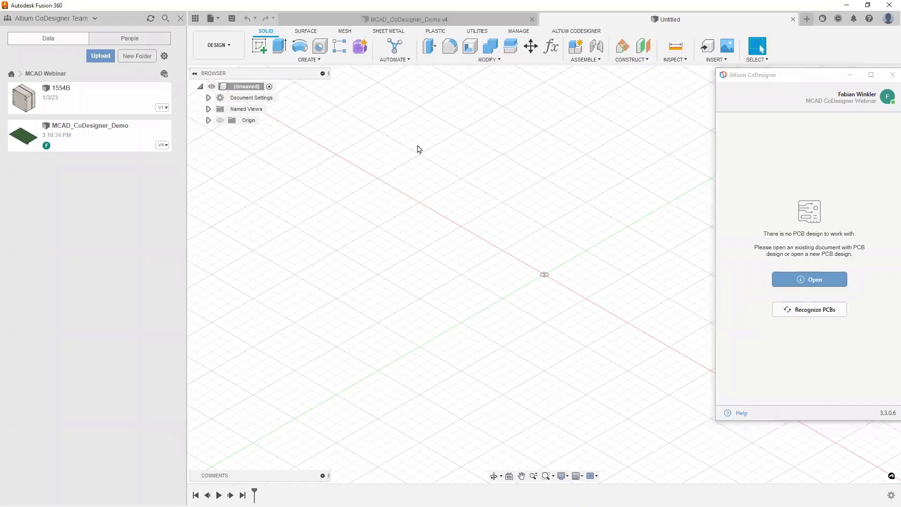
pyautogui.hotkey('ctrl', 's')
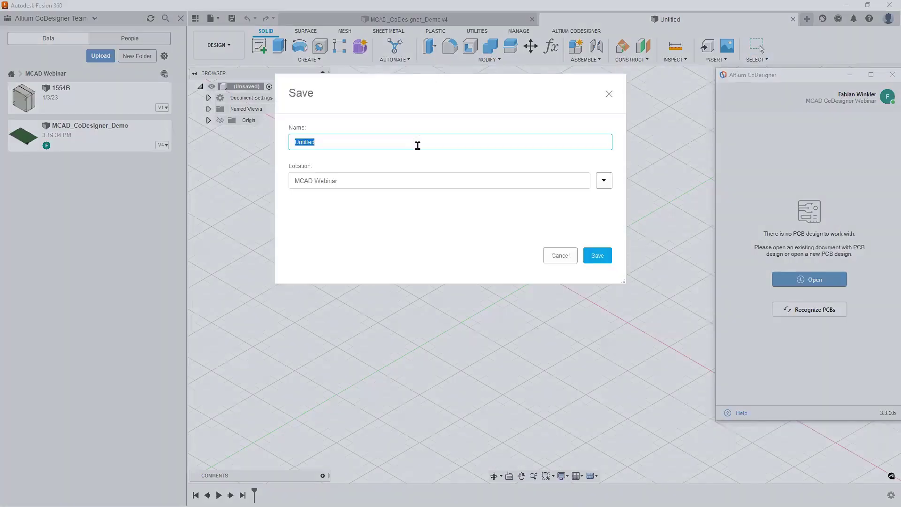
pyautogui.write('MCAD Assembly')
pyautogui.click(594, 257)
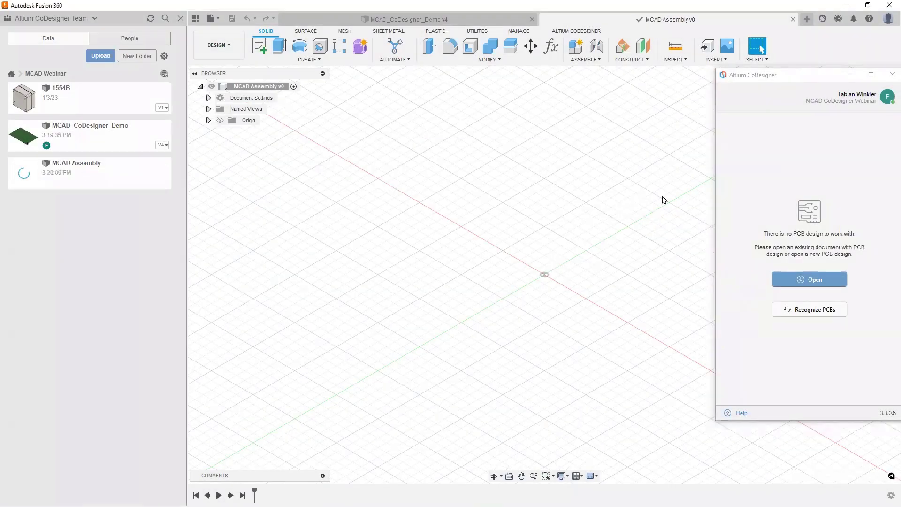
# Step: Insert the 1554B enclosure rotated 90° about X and raised 24 mm, then hide Lid:1
pyautogui.click(759, 82)
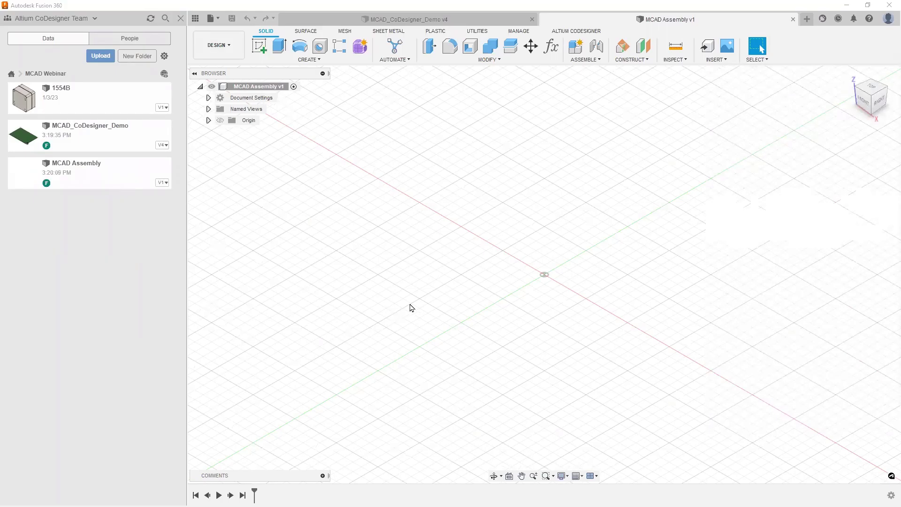
pyautogui.moveTo(60, 98); pyautogui.dragTo(505, 224)
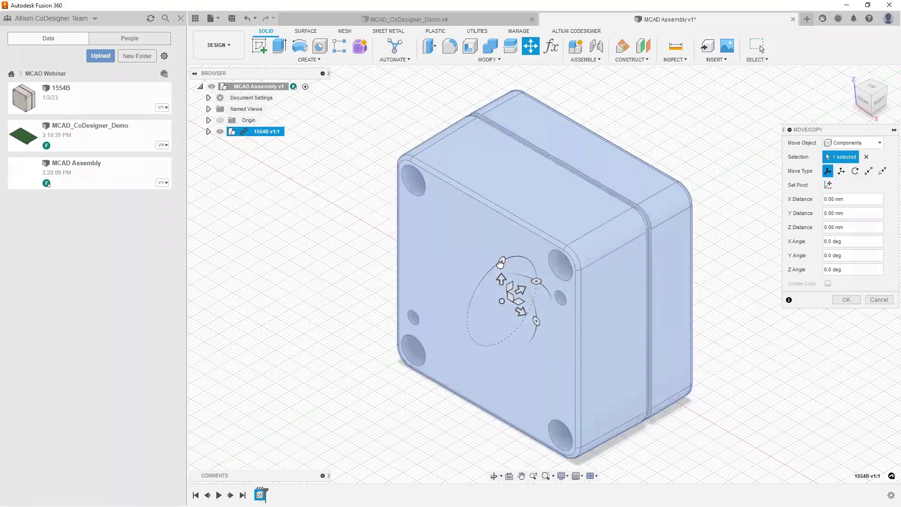
pyautogui.moveTo(502, 260); pyautogui.dragTo(518, 315)
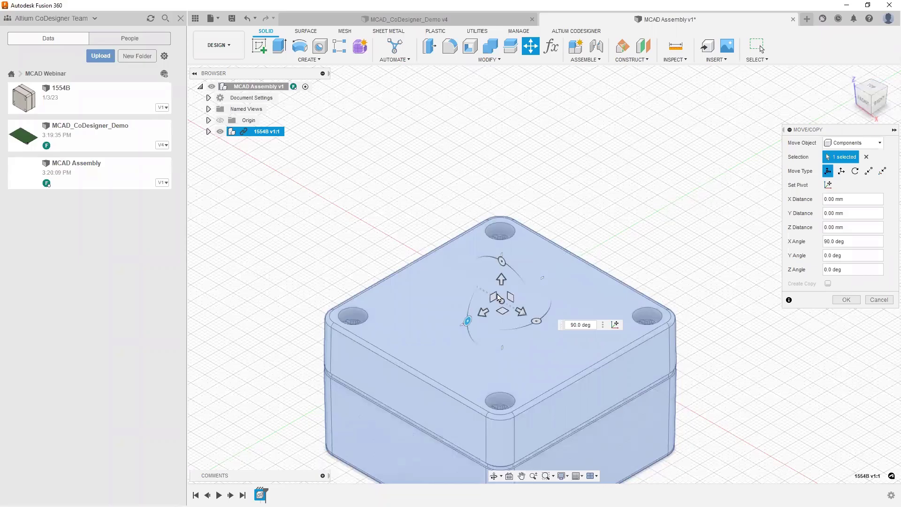
pyautogui.moveTo(502, 280); pyautogui.dragTo(504, 207)
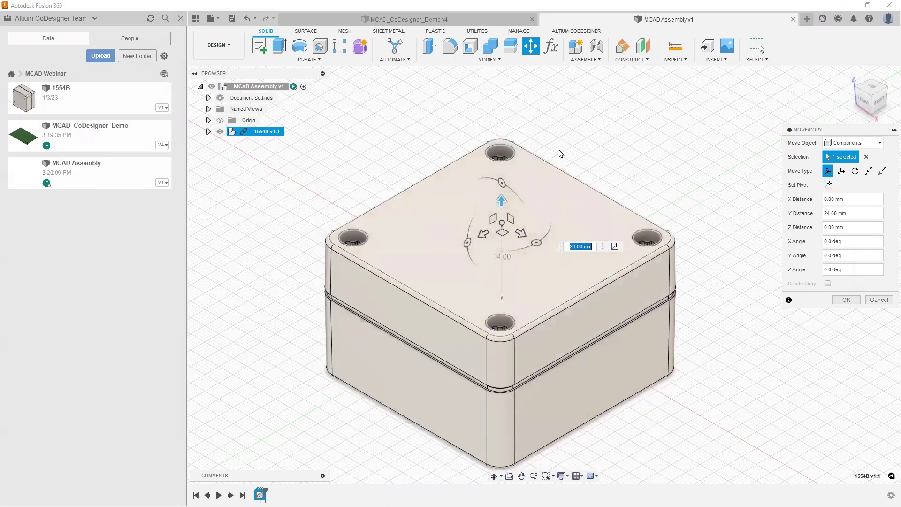
pyautogui.click(846, 300)
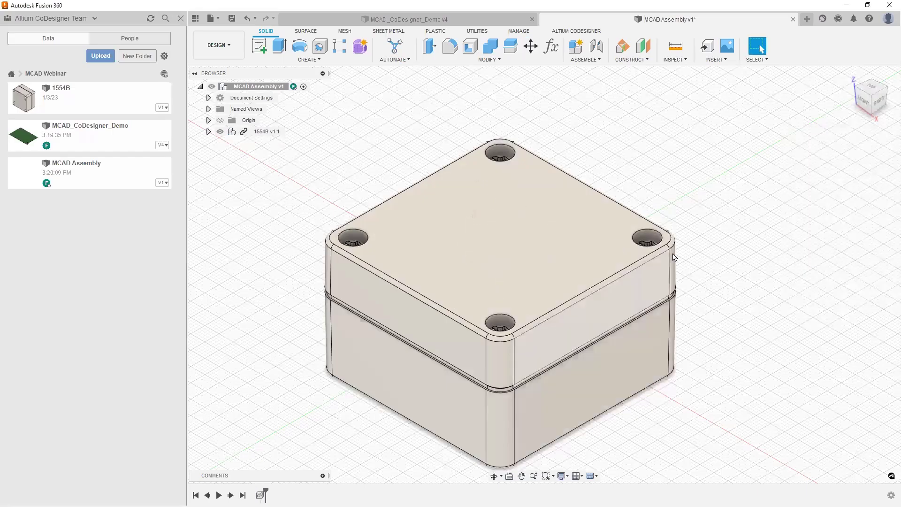
pyautogui.click(208, 132)
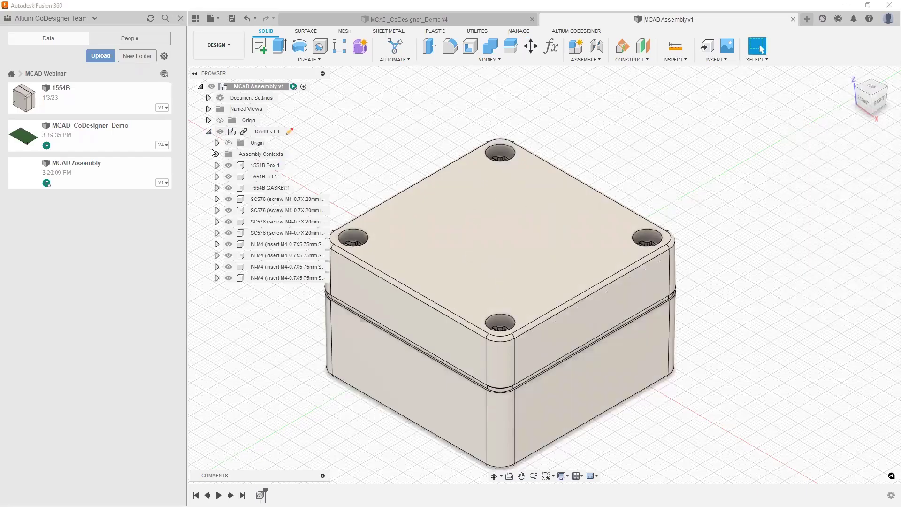
pyautogui.click(228, 176)
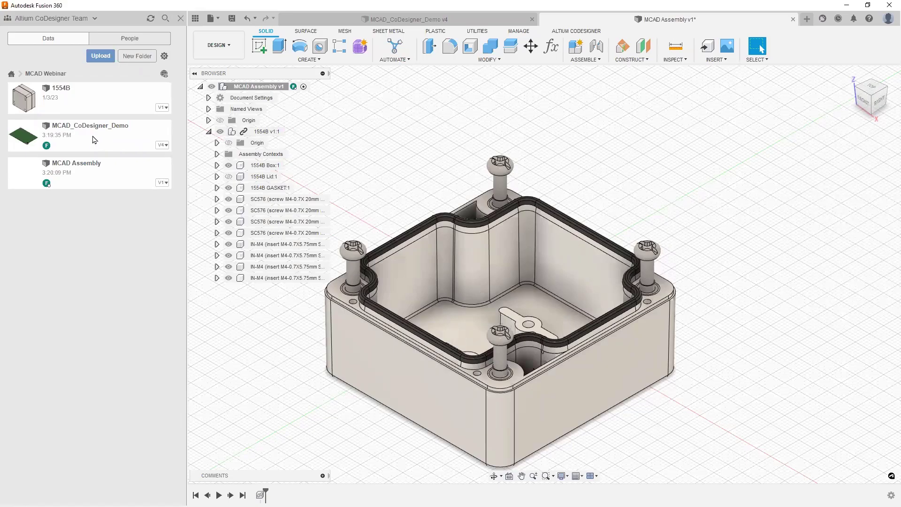
pyautogui.moveTo(83, 141); pyautogui.dragTo(720, 237)
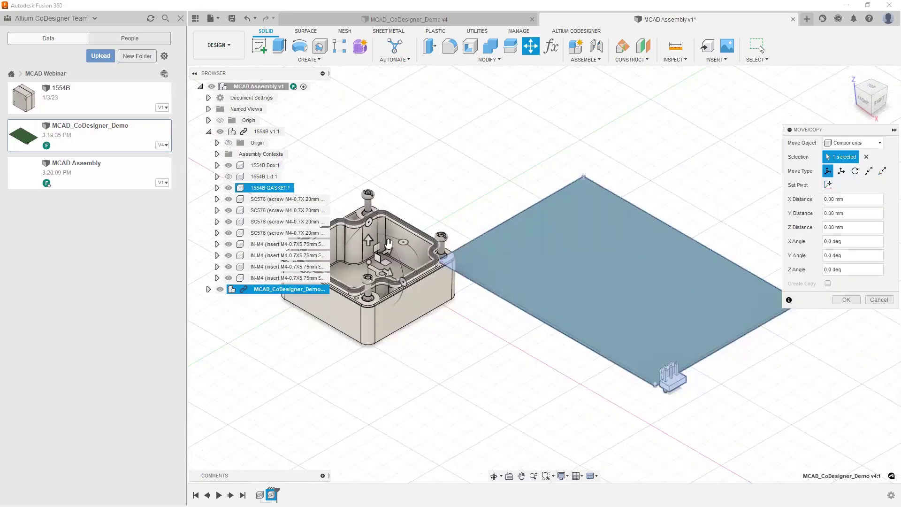
pyautogui.scroll(-2, 367, 249)
pyautogui.scroll(5, 367, 249)
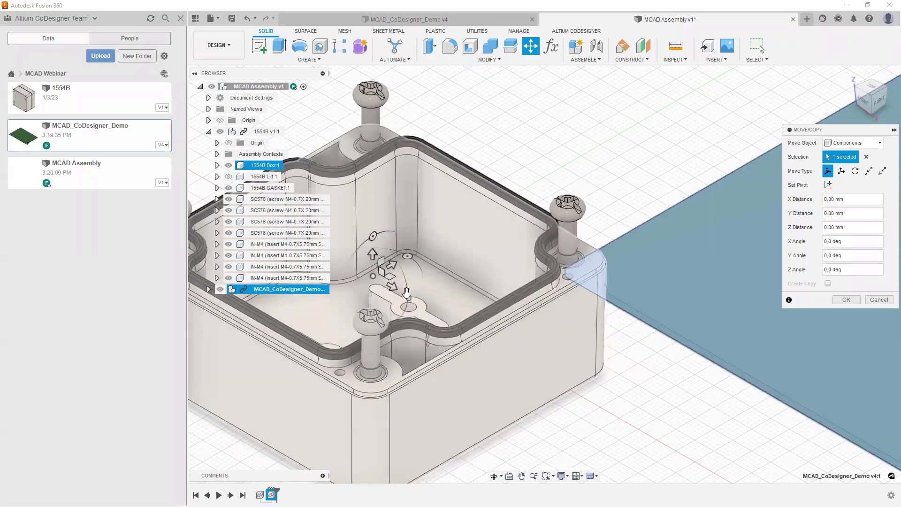
pyautogui.click(842, 171)
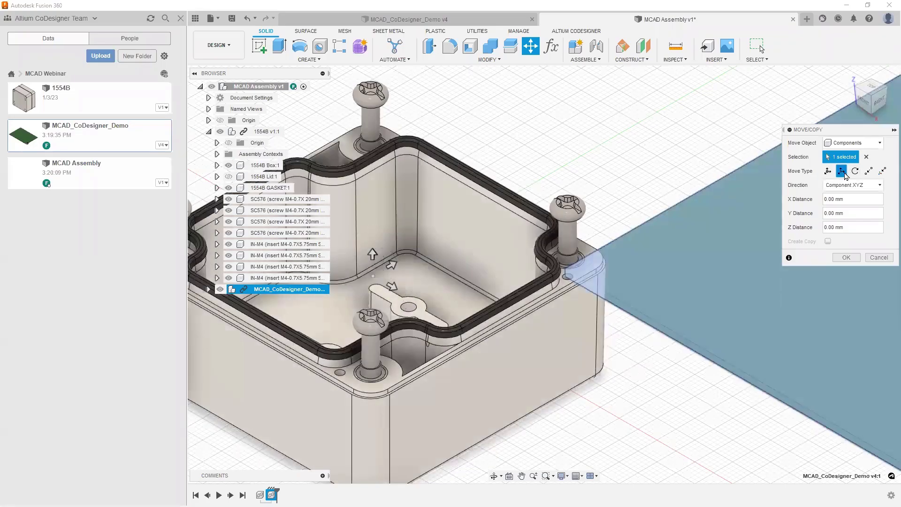
pyautogui.click(373, 255)
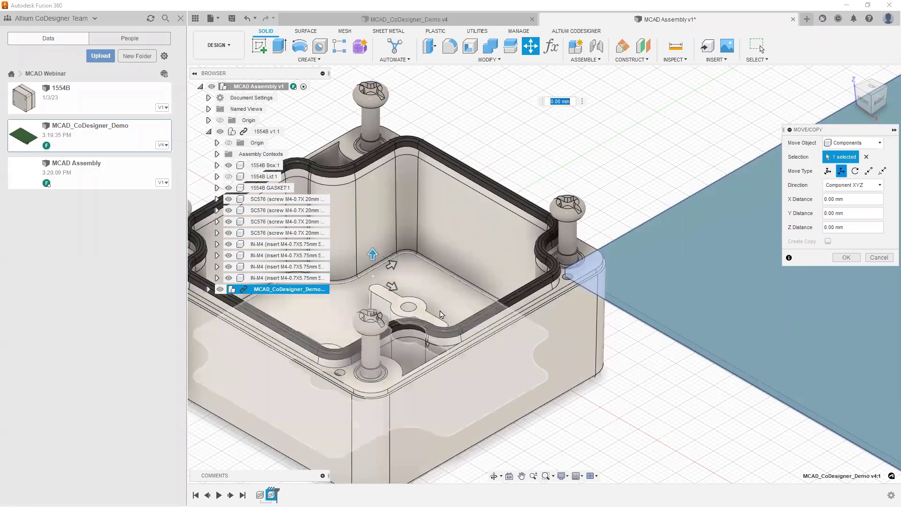
pyautogui.write('8')
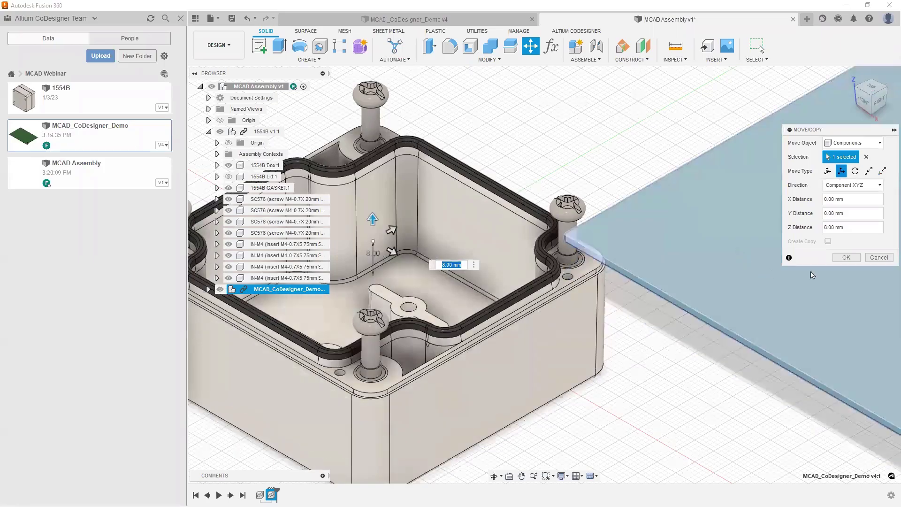
pyautogui.click(849, 261)
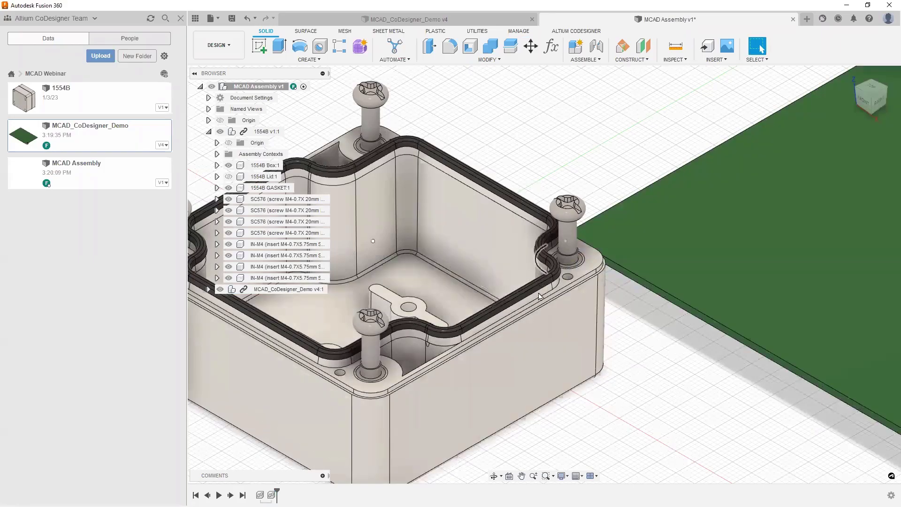
# Step: Zoom out until the full PCB and 1554B enclosure are visible together
pyautogui.scroll(-10, 531, 251)
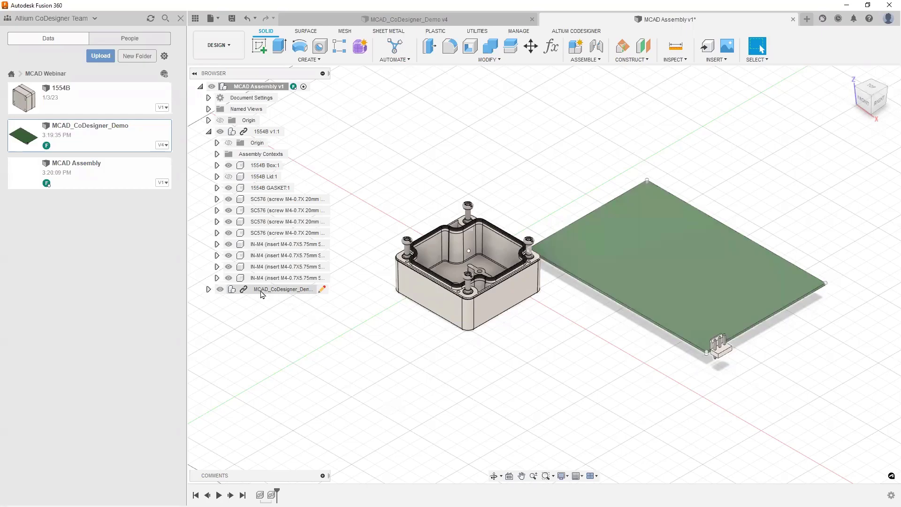
# Step: Edit the linked MCAD_CoDesigner_Demo design in place within the assembly
pyautogui.click(289, 290)
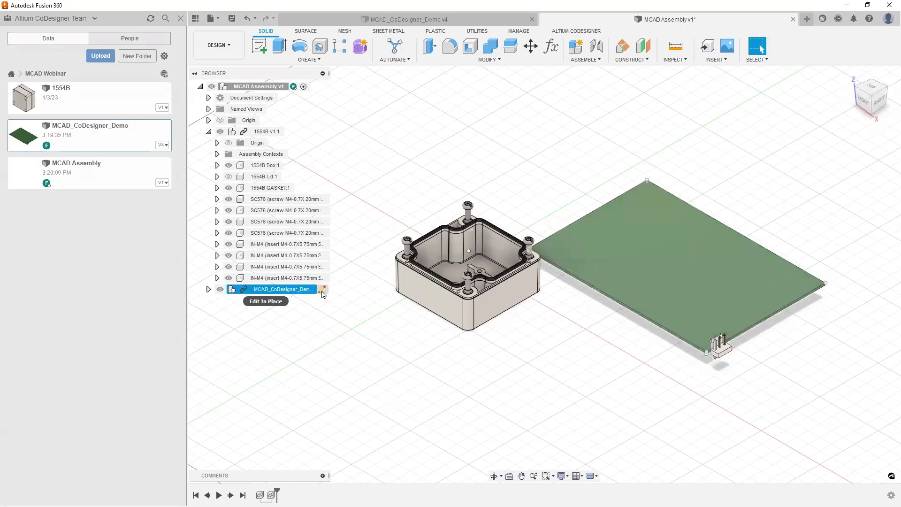
pyautogui.click(323, 290)
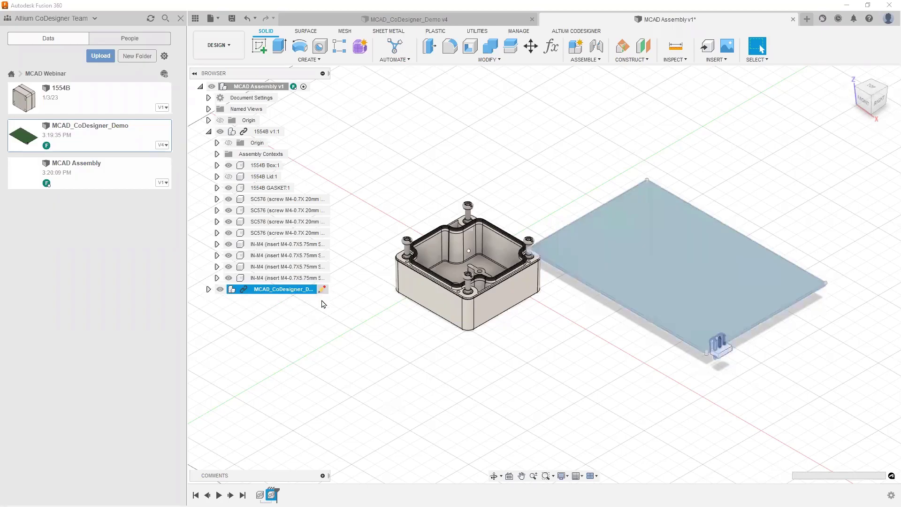
pyautogui.click(401, 358)
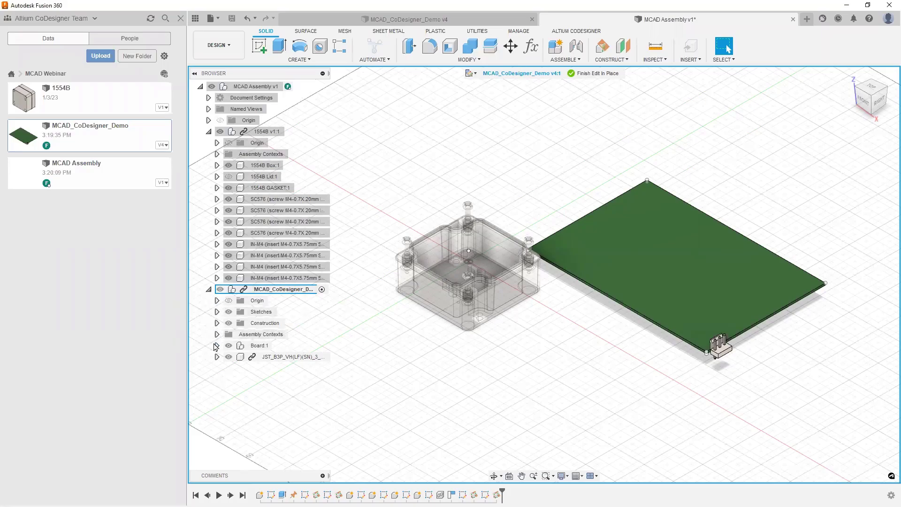
# Step: Open Board:1's BoardOutline sketch for editing
pyautogui.click(216, 345)
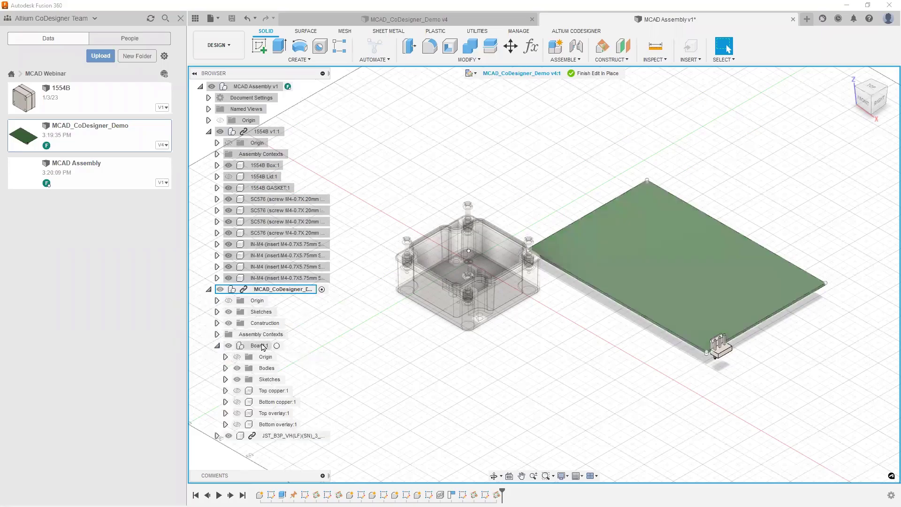
pyautogui.click(226, 379)
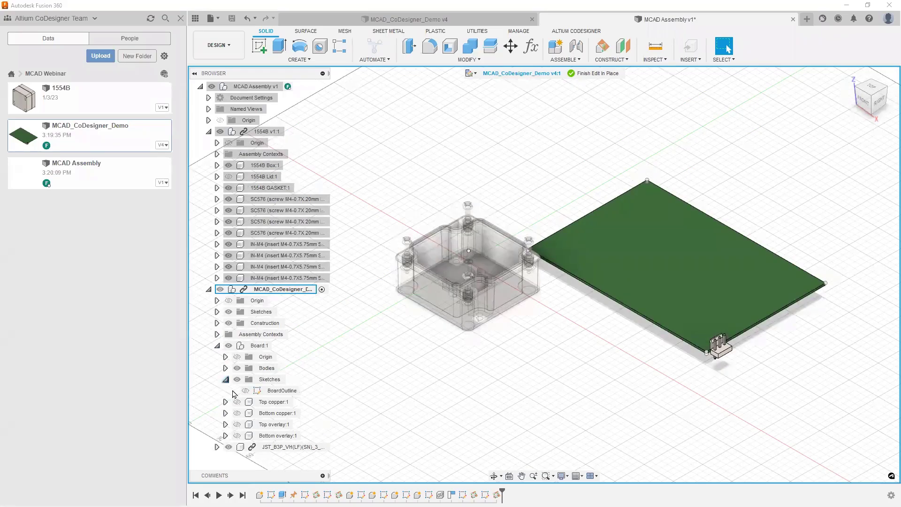
pyautogui.rightClick(274, 391)
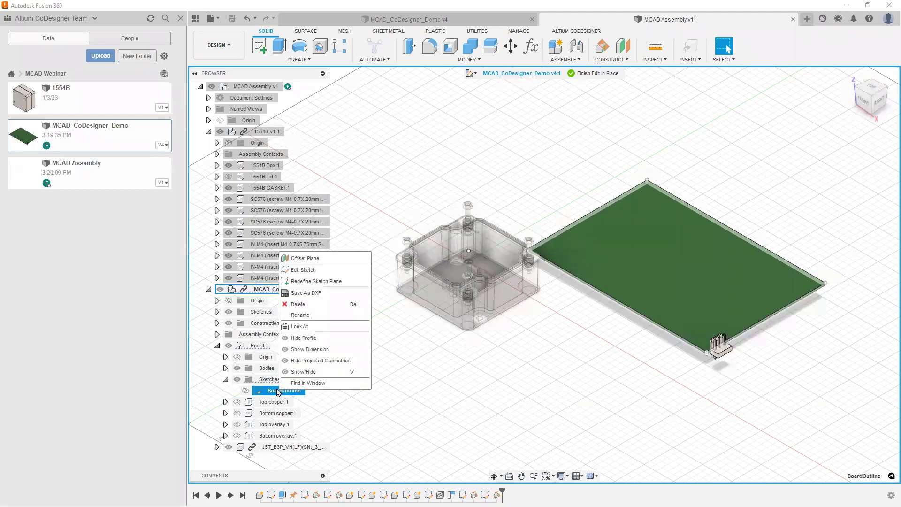
pyautogui.click(304, 270)
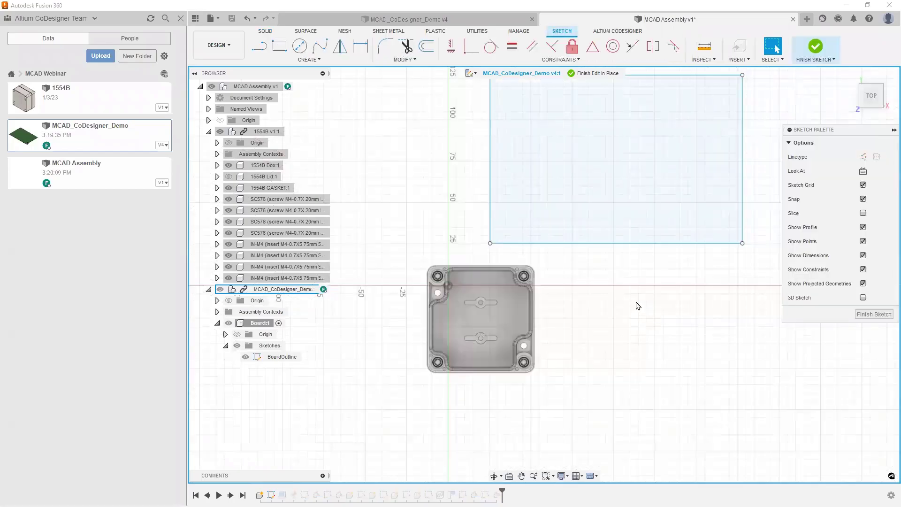
# Step: Window-select and delete the old rectangular outline from the BoardOutline sketch
pyautogui.moveTo(631, 304); pyautogui.dragTo(624, 331, button='middle')
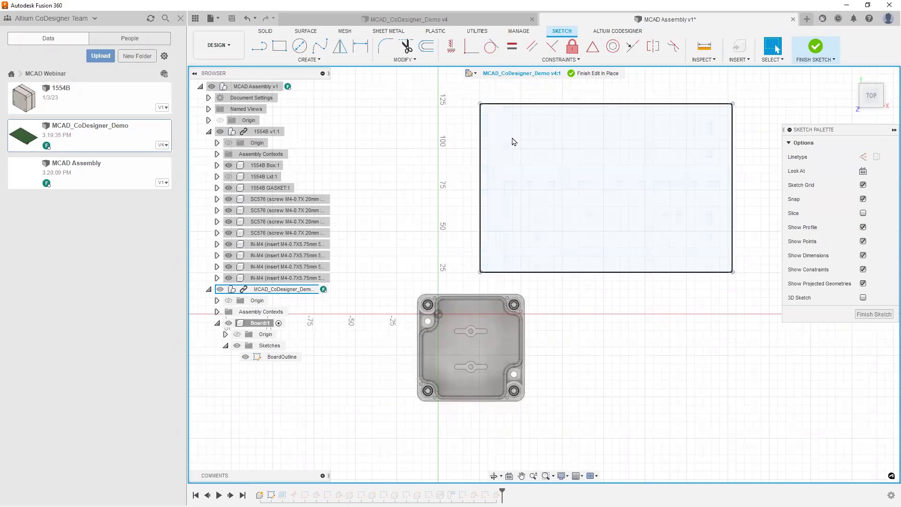
pyautogui.moveTo(467, 99); pyautogui.dragTo(761, 296)
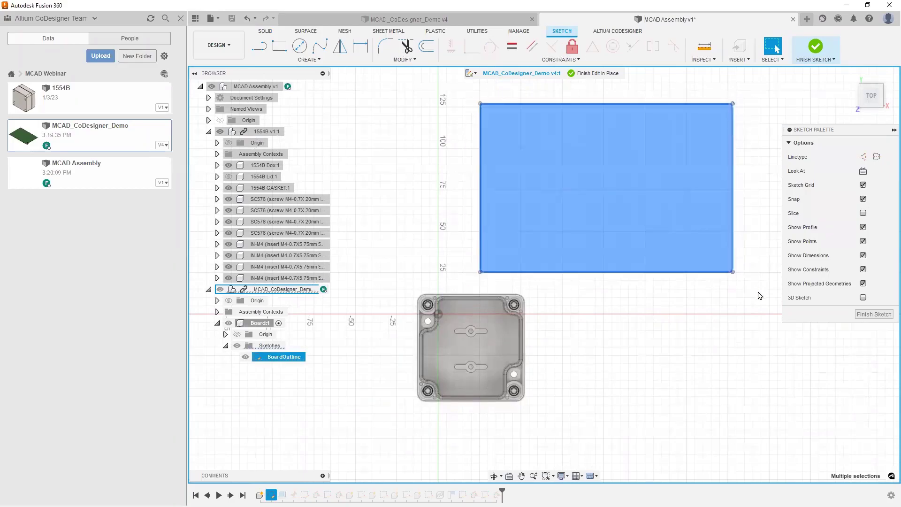
pyautogui.press('Delete')
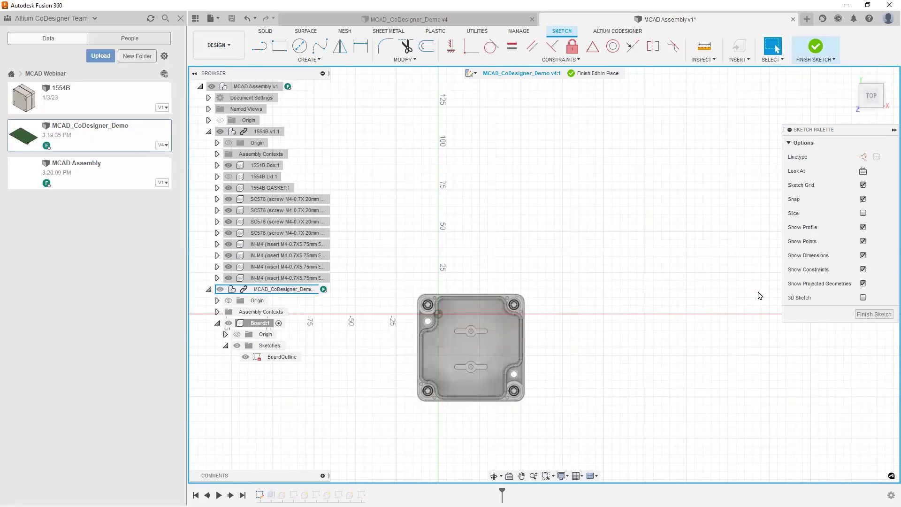
pyautogui.press('p')
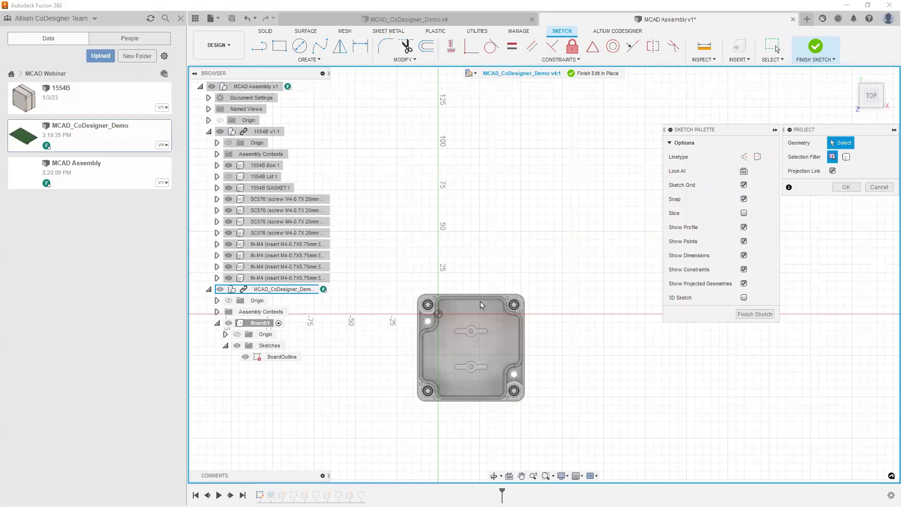
# Step: Project the enclosure's inner floor face into the sketch with Projection Link unchecked
pyautogui.scroll(-2, 447, 406)
pyautogui.scroll(3, 462, 350)
pyautogui.scroll(3, 463, 350)
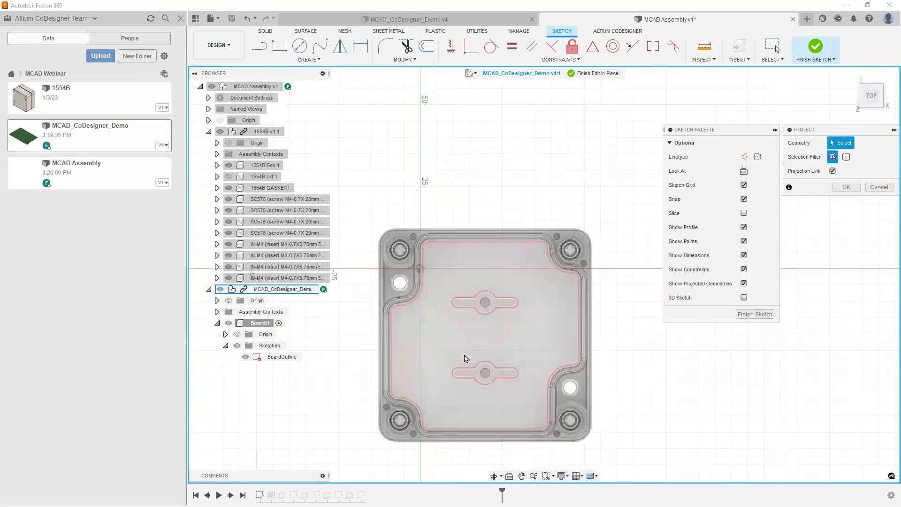
pyautogui.click(494, 254)
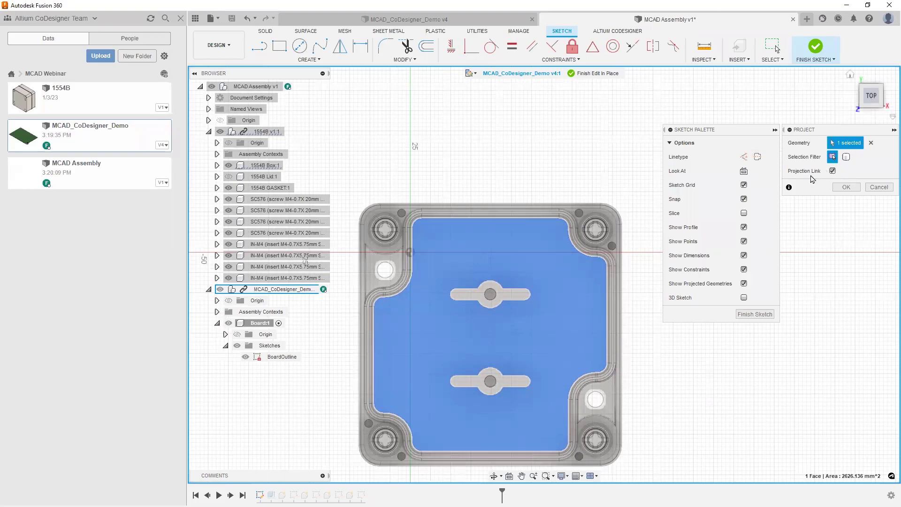
pyautogui.click(833, 171)
pyautogui.click(848, 188)
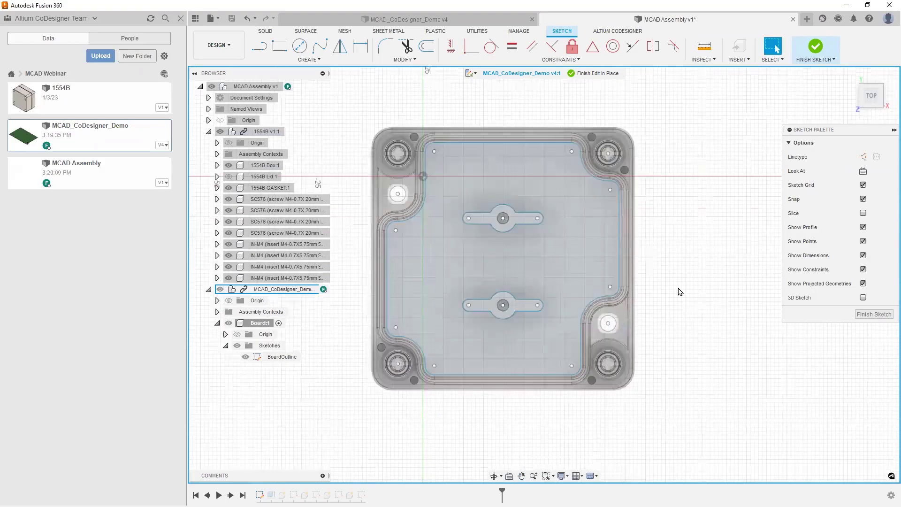
# Step: Orbit to a tilted view and remove the two projected slot outlines
pyautogui.scroll(5, 598, 289)
pyautogui.keyDown('shift'); pyautogui.moveTo(708, 290); pyautogui.dragTo(603, 263, button='middle'); pyautogui.keyUp('shift')
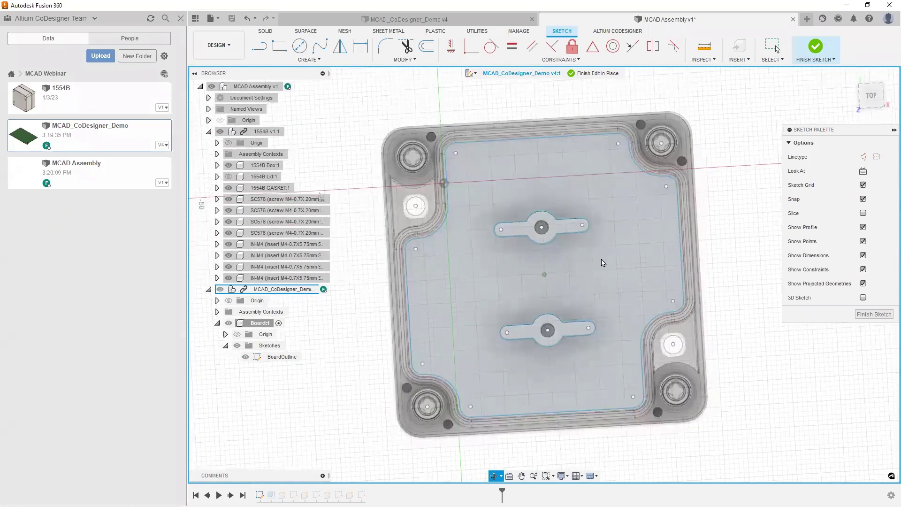
pyautogui.press('Escape')
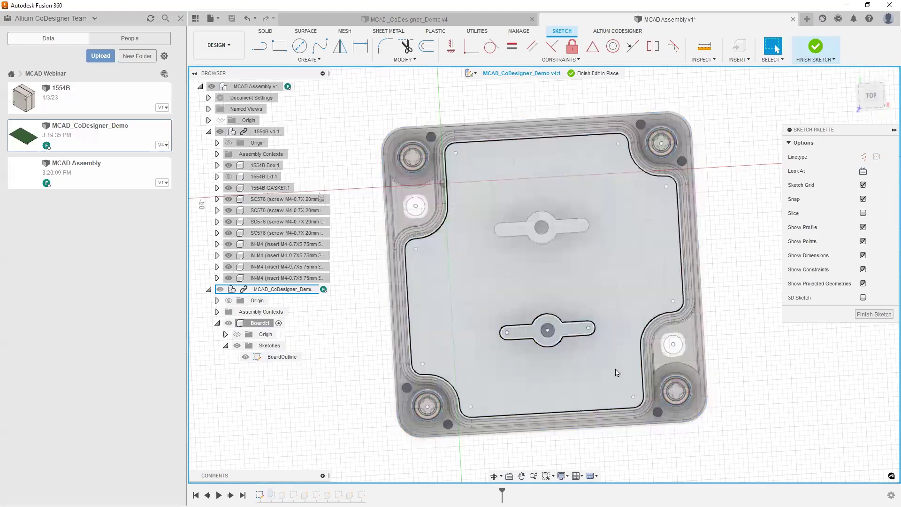
pyautogui.hotkey('ctrl', 'z')
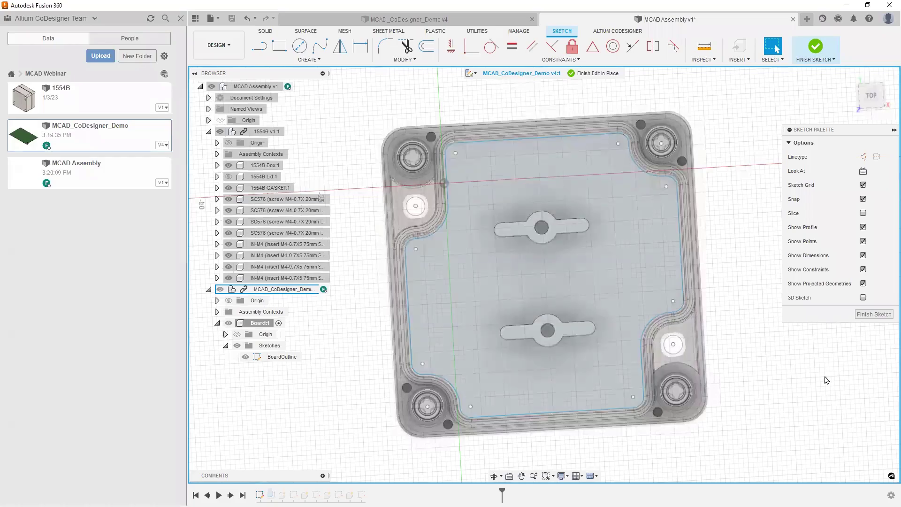
# Step: Finish the BoardOutline sketch and rebuild the Board extrusion from the new profile at 1.6194 mm
pyautogui.click(873, 315)
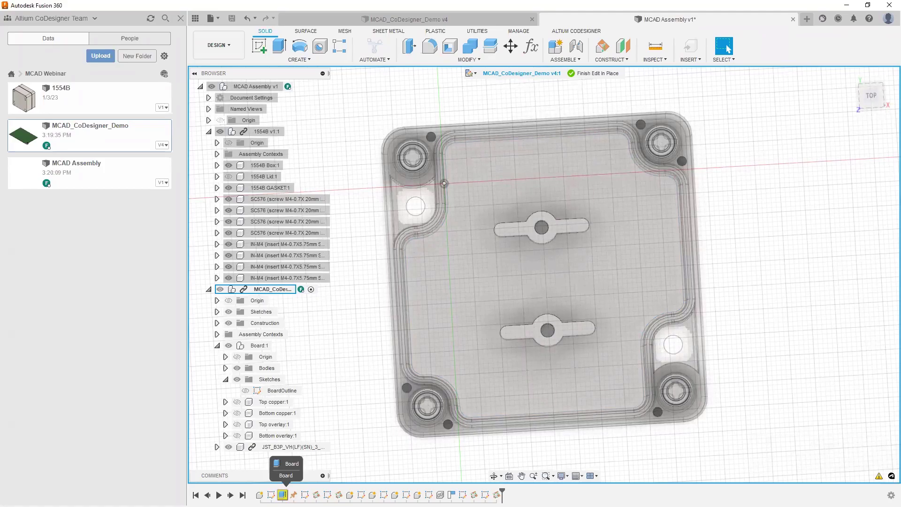
pyautogui.rightClick(282, 494)
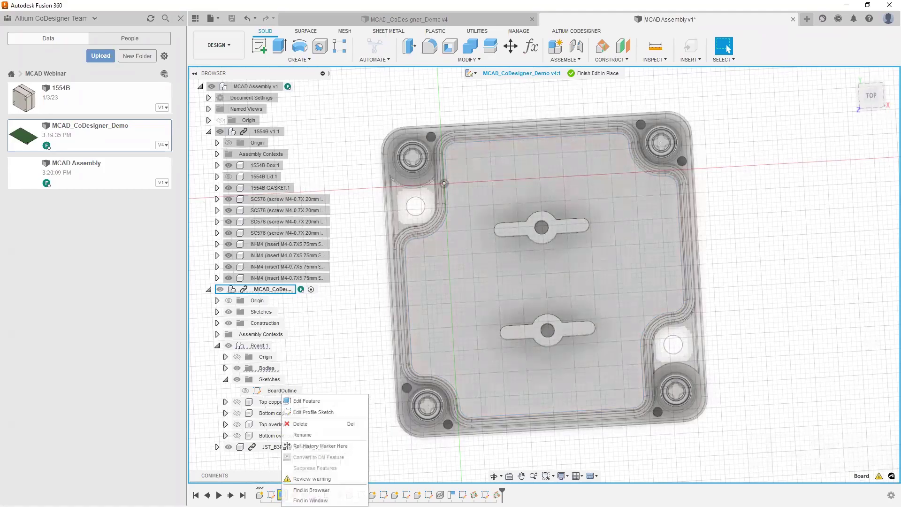
pyautogui.click(315, 402)
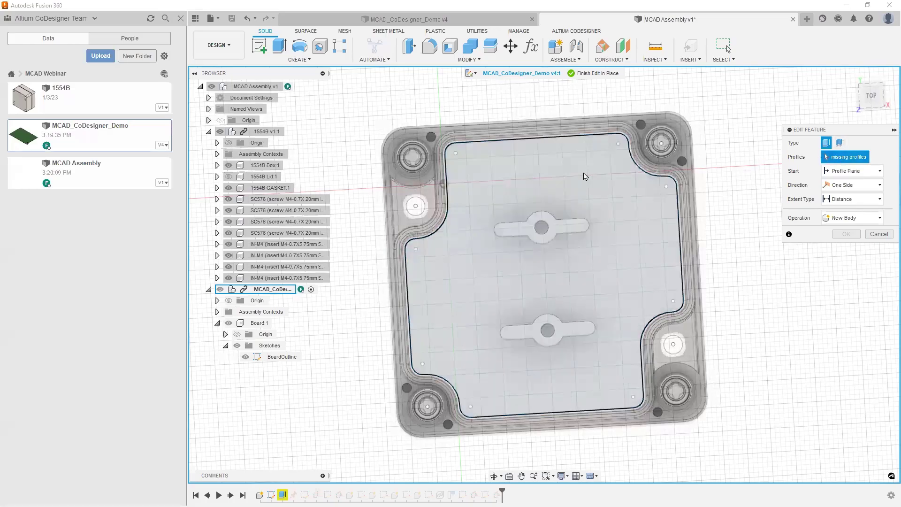
pyautogui.click(584, 201)
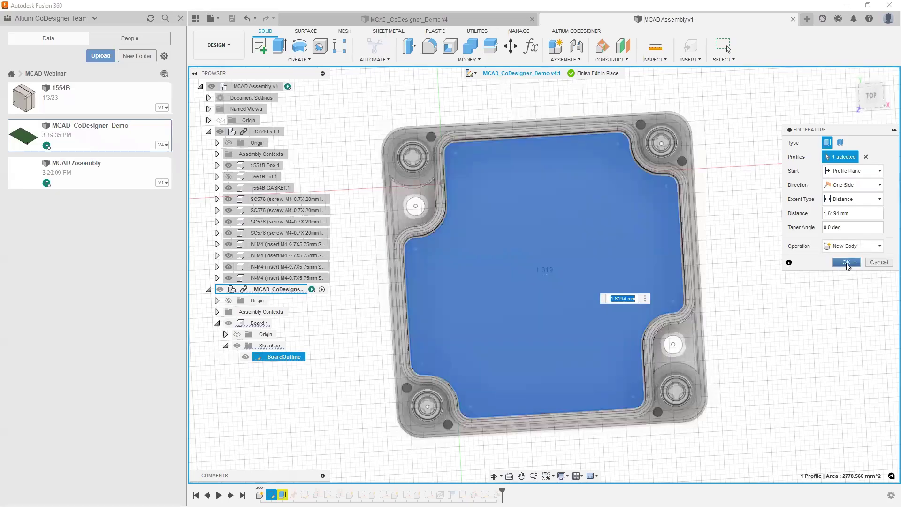
pyautogui.click(847, 264)
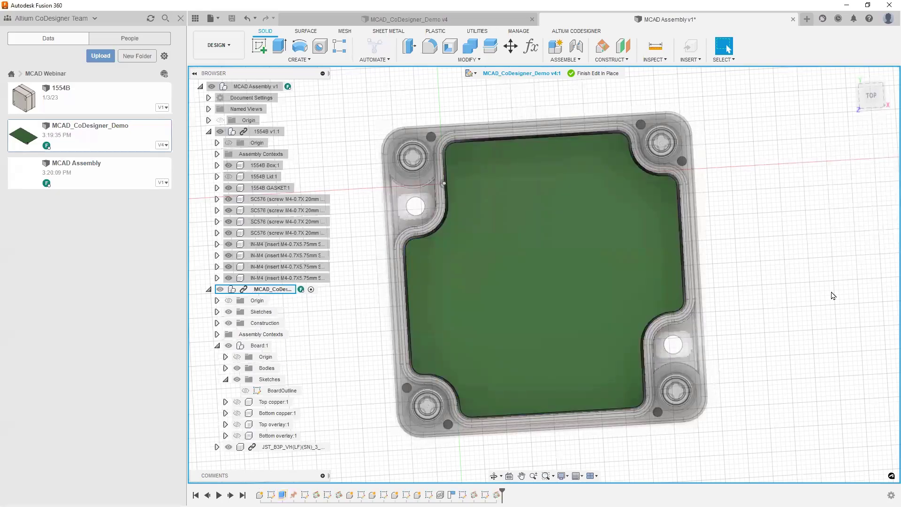
# Step: Inspect the board in the enclosure, return to the home view, and finish editing in place
pyautogui.keyDown('shift'); pyautogui.moveTo(838, 329); pyautogui.dragTo(806, 244, button='middle'); pyautogui.keyUp('shift')
pyautogui.press('F6')
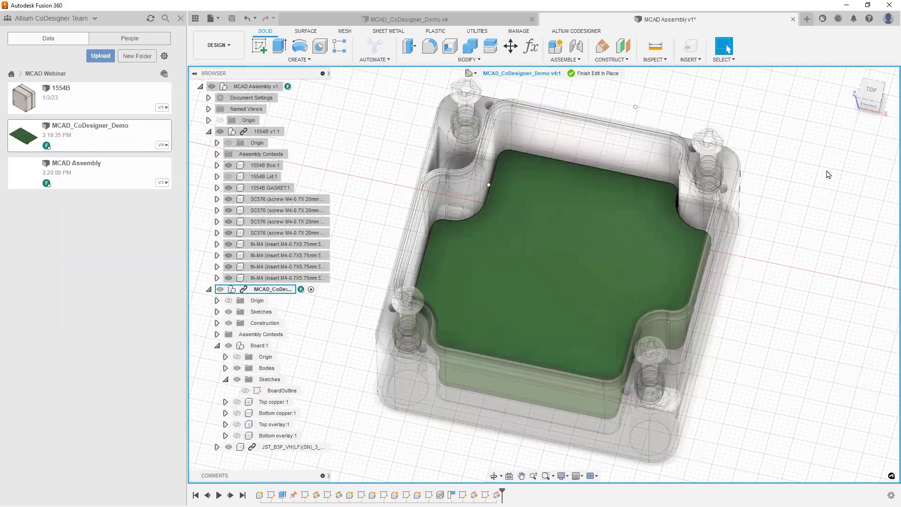
pyautogui.click(586, 75)
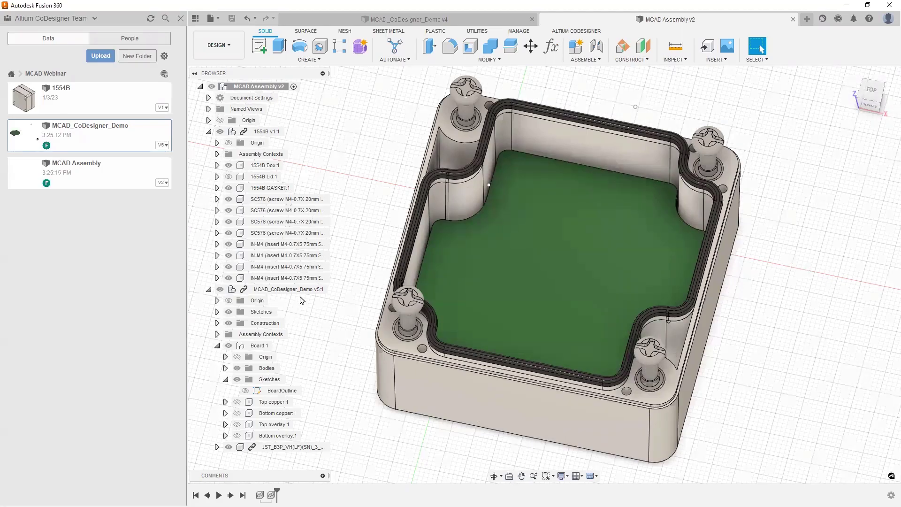
# Step: Edit the PCB in place again and drill a 4 mm hole near the board's centre
pyautogui.click(321, 289)
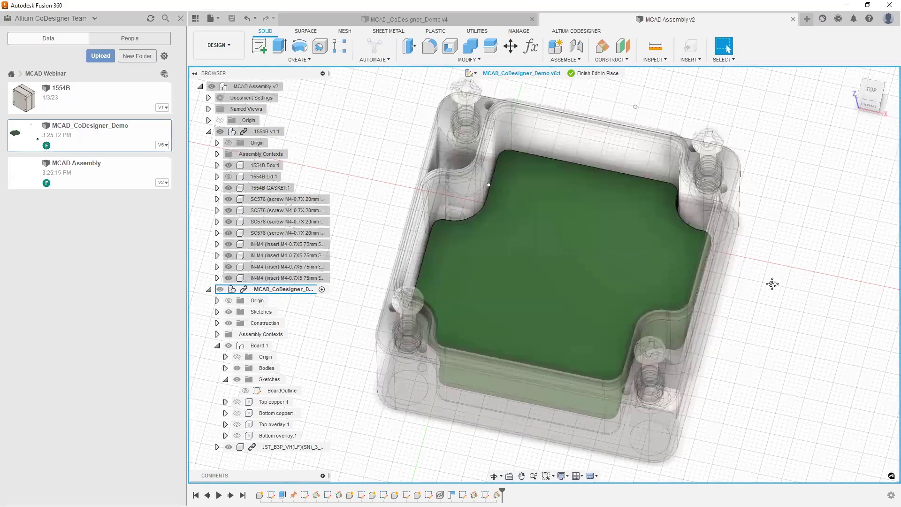
pyautogui.moveTo(771, 284); pyautogui.dragTo(765, 288, button='middle')
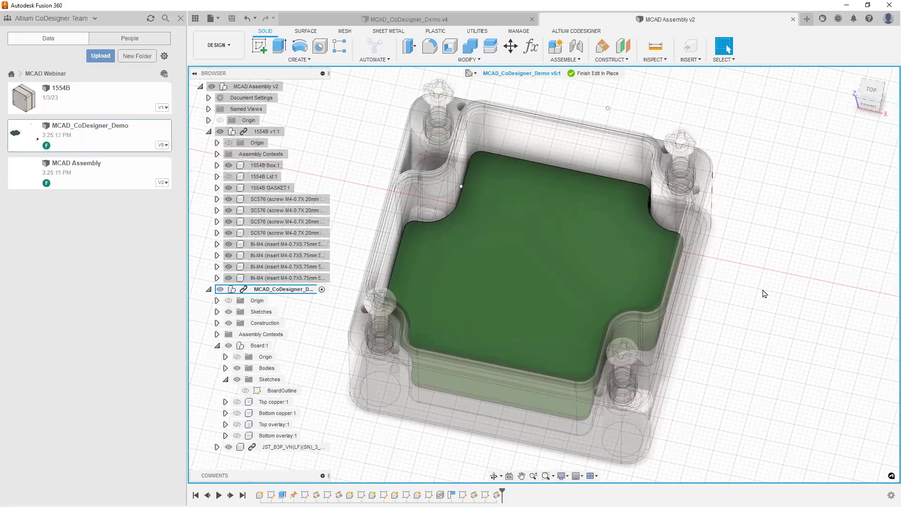
pyautogui.press('h')
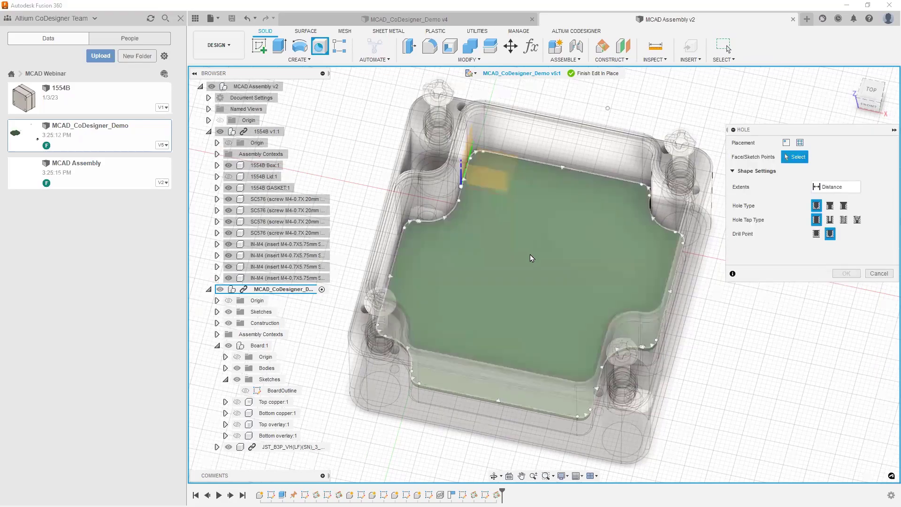
pyautogui.click(530, 255)
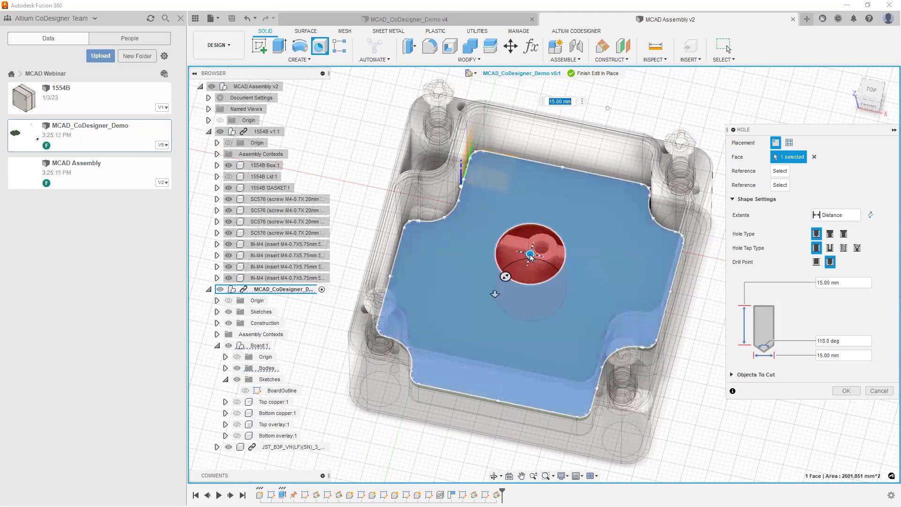
pyautogui.moveTo(530, 255); pyautogui.dragTo(500, 256)
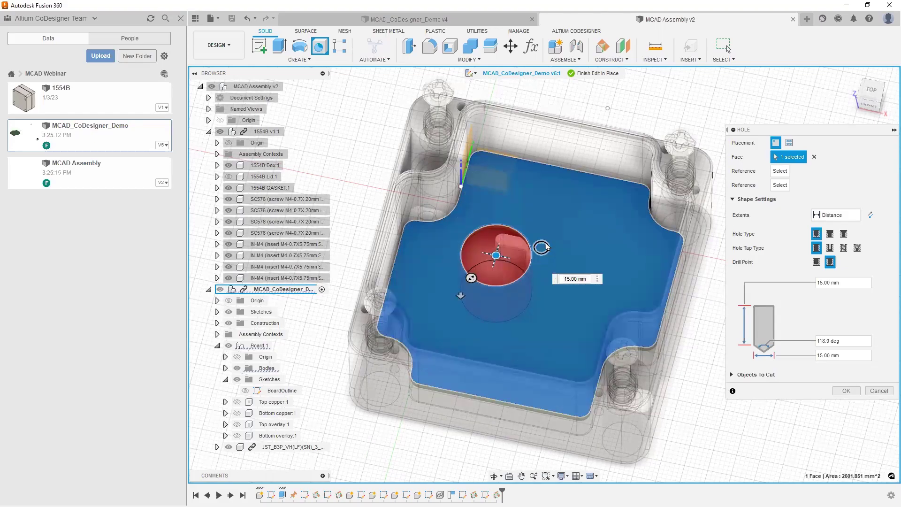
pyautogui.click(547, 248)
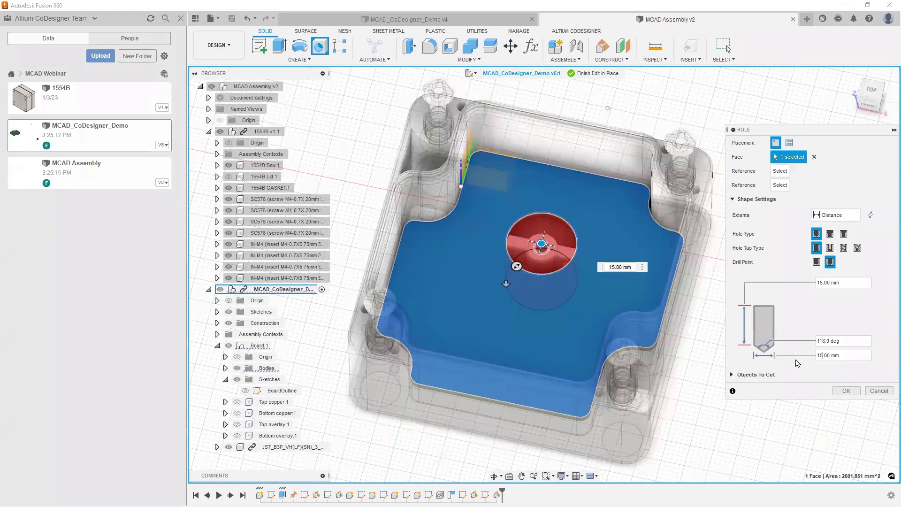
pyautogui.press('BackSpace')
pyautogui.press('BackSpace')
pyautogui.write('4')
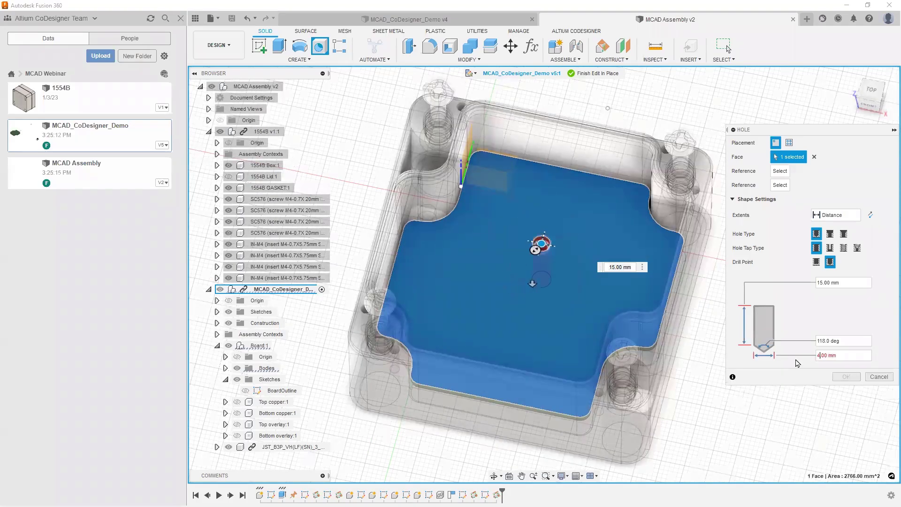
pyautogui.press('Return')
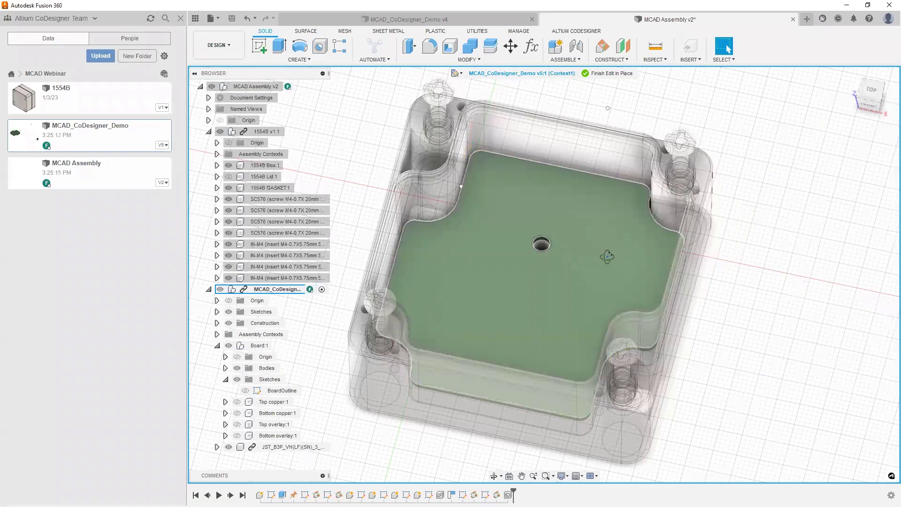
pyautogui.keyDown('shift'); pyautogui.moveTo(615, 232); pyautogui.dragTo(588, 320, button='middle'); pyautogui.keyUp('shift')
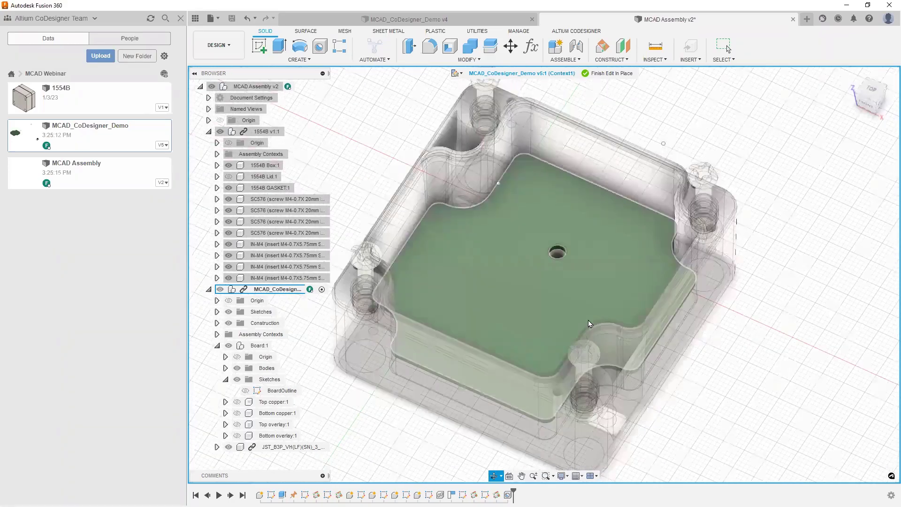
# Step: Add a second hole on the board face, centred on the reference circle below the first
pyautogui.press('h')
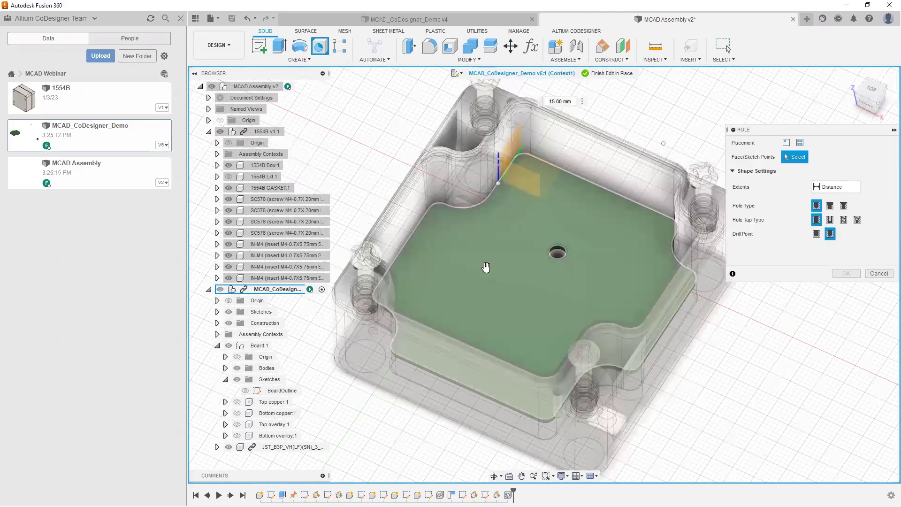
pyautogui.click(485, 268)
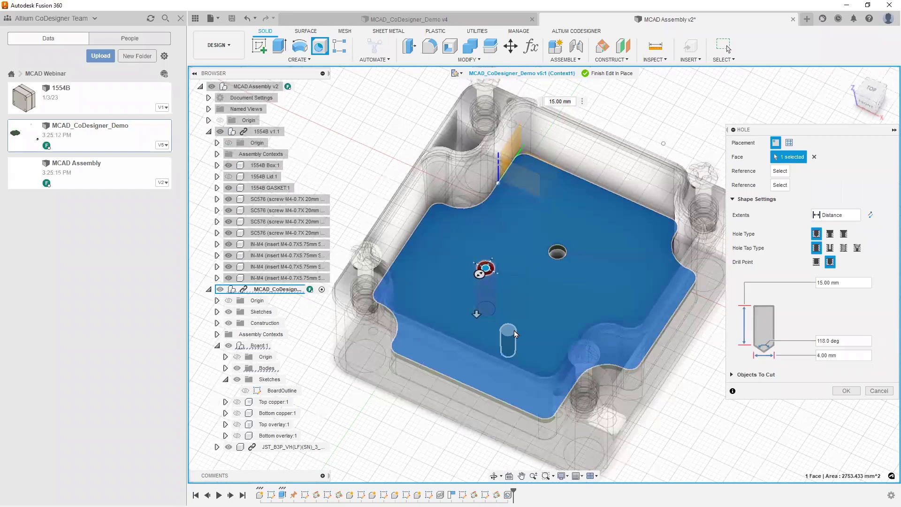
pyautogui.click(511, 343)
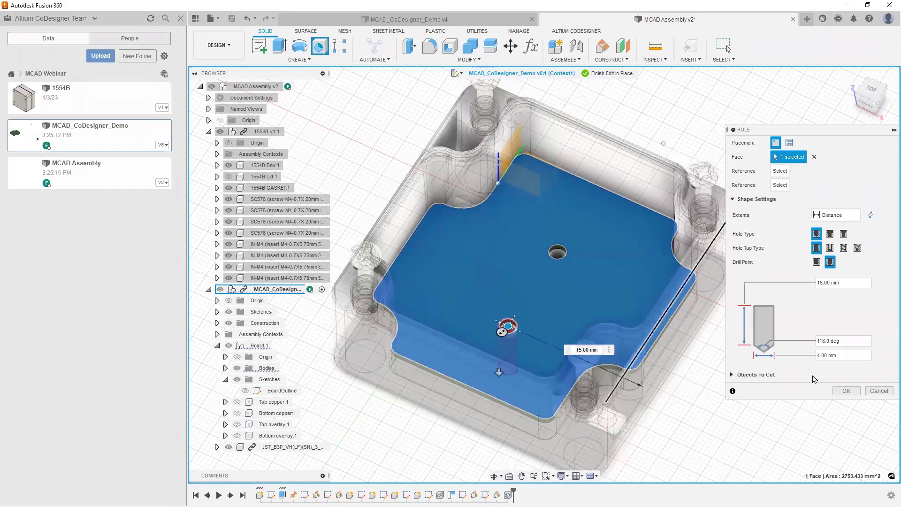
pyautogui.click(846, 390)
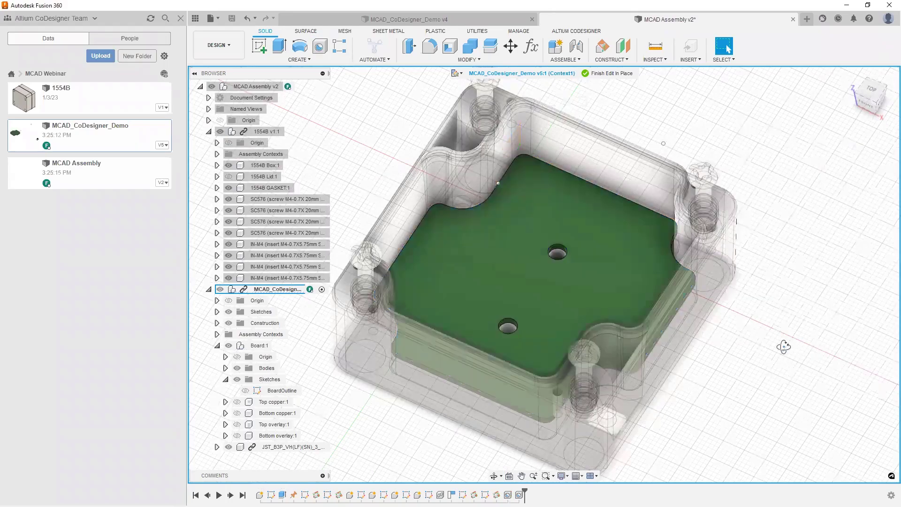
# Step: Orbit, zoom and pan to inspect both holes in the board
pyautogui.moveTo(785, 367)
pyautogui.keyDown('shift'); pyautogui.mouseDown(button='middle')
pyautogui.moveTo(789, 315)
pyautogui.moveTo(797, 358)
pyautogui.mouseUp(button='middle'); pyautogui.keyUp('shift')
pyautogui.press('F6')
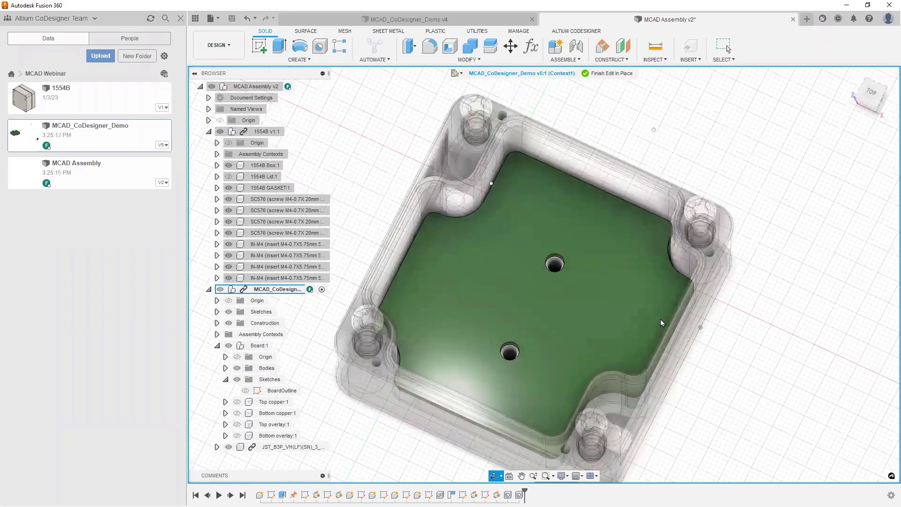
pyautogui.keyDown('shift'); pyautogui.moveTo(662, 322); pyautogui.dragTo(591, 347, button='middle'); pyautogui.keyUp('shift')
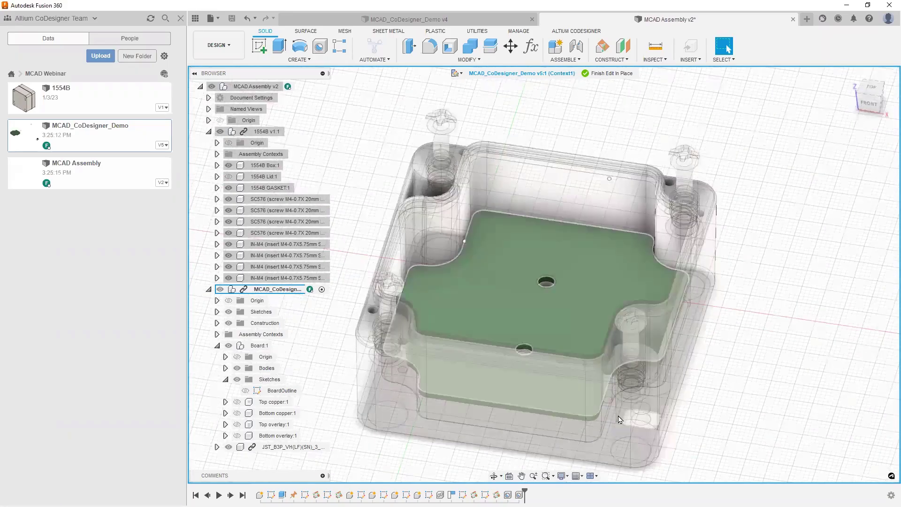
pyautogui.scroll(5, 847, 350)
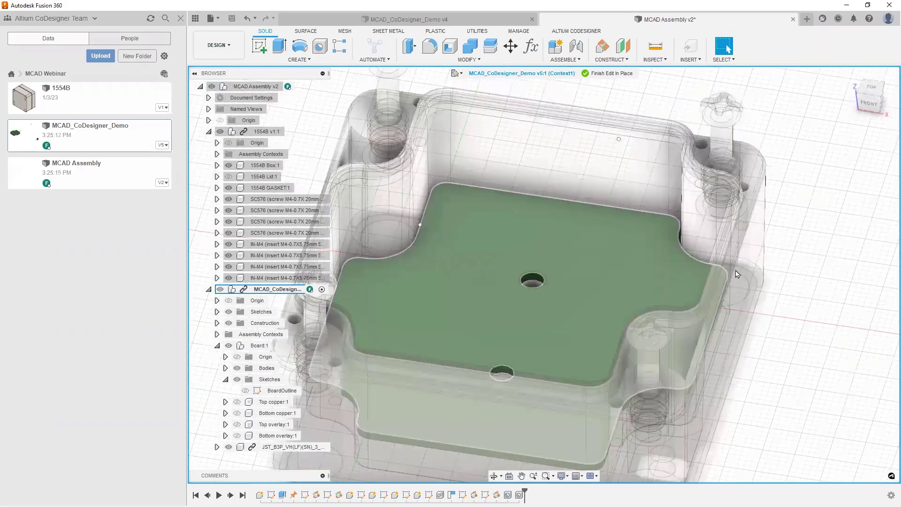
pyautogui.scroll(-8, 736, 272)
pyautogui.moveTo(639, 288); pyautogui.dragTo(551, 234, button='middle')
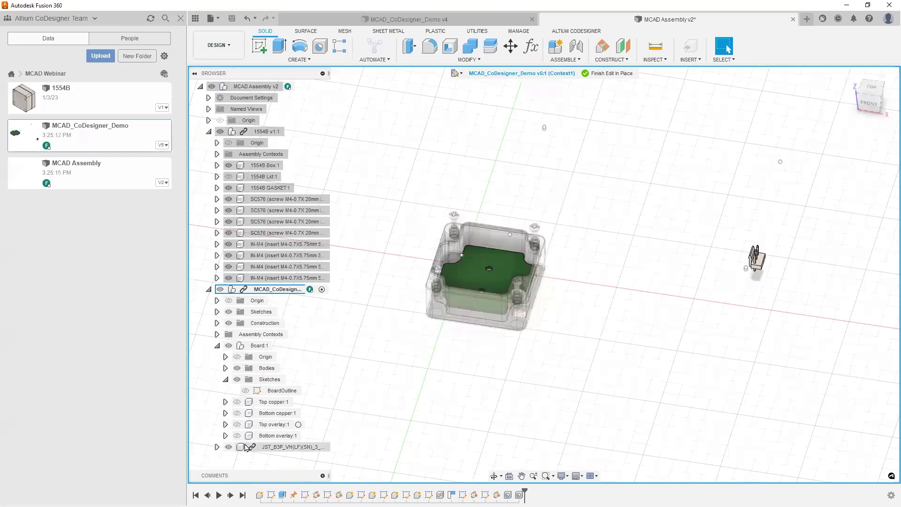
# Step: Start a Rigid Group on the JST_B3P connector component, then cancel the dialog
pyautogui.click(287, 449)
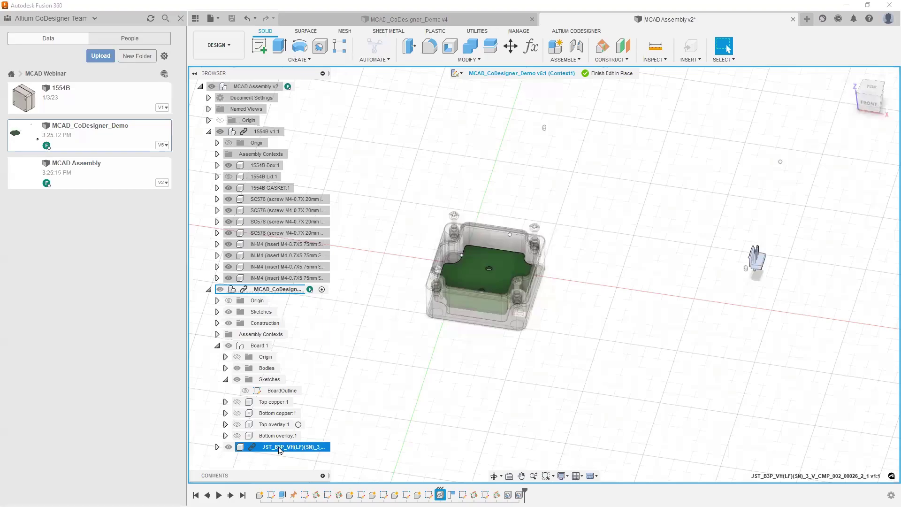
pyautogui.rightClick(281, 450)
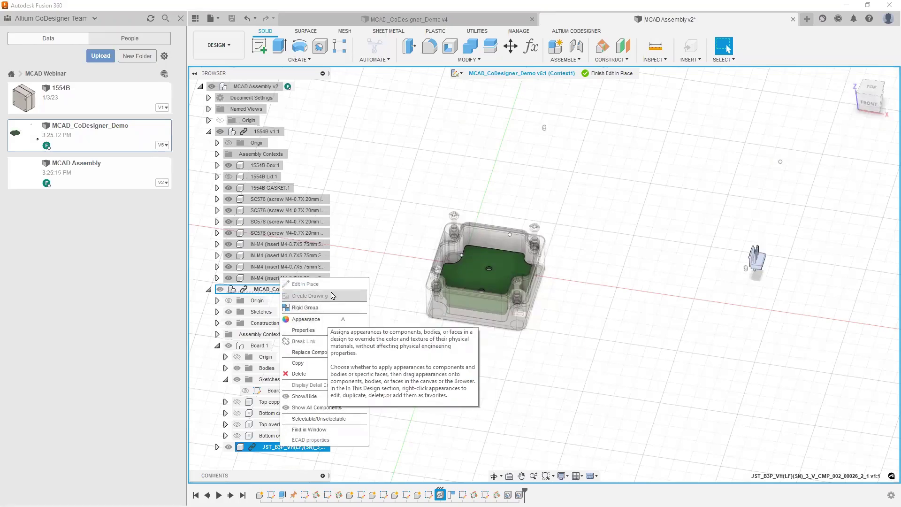
pyautogui.click(298, 311)
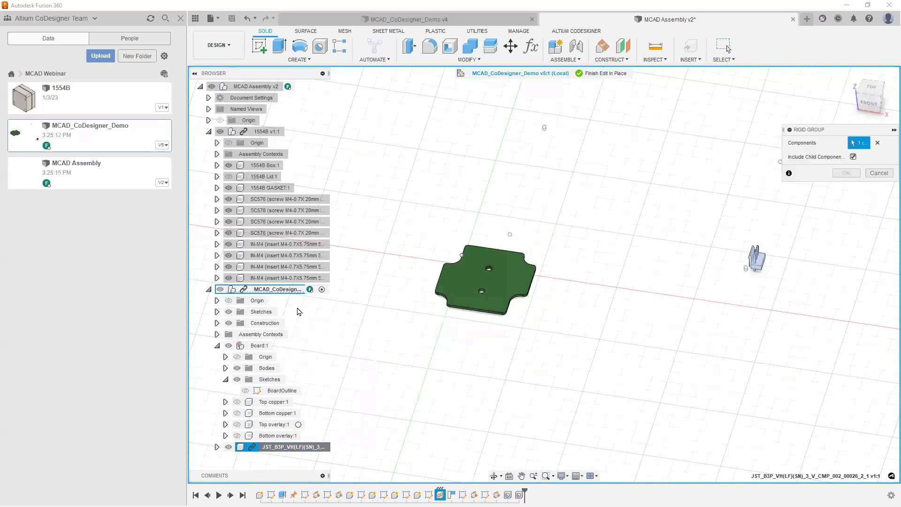
pyautogui.click(879, 174)
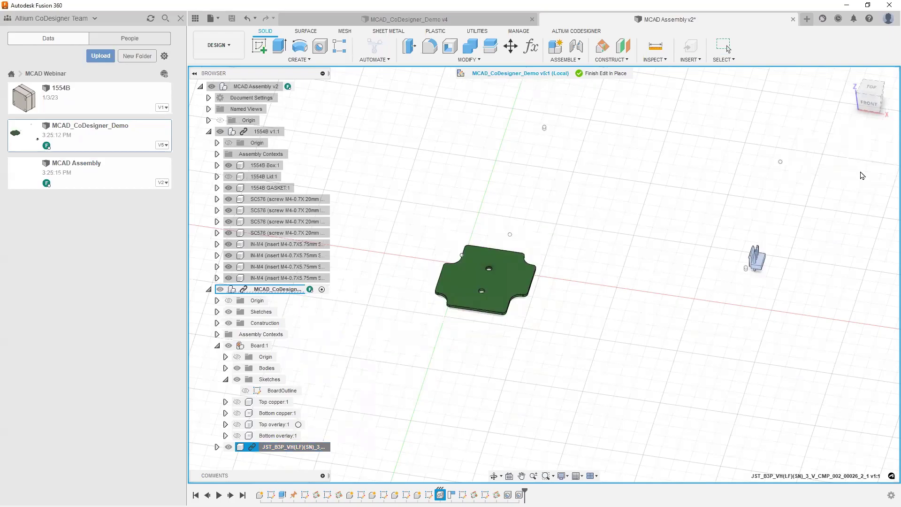
# Step: Move the JST connector left onto the board and inspect its placement
pyautogui.rightClick(289, 451)
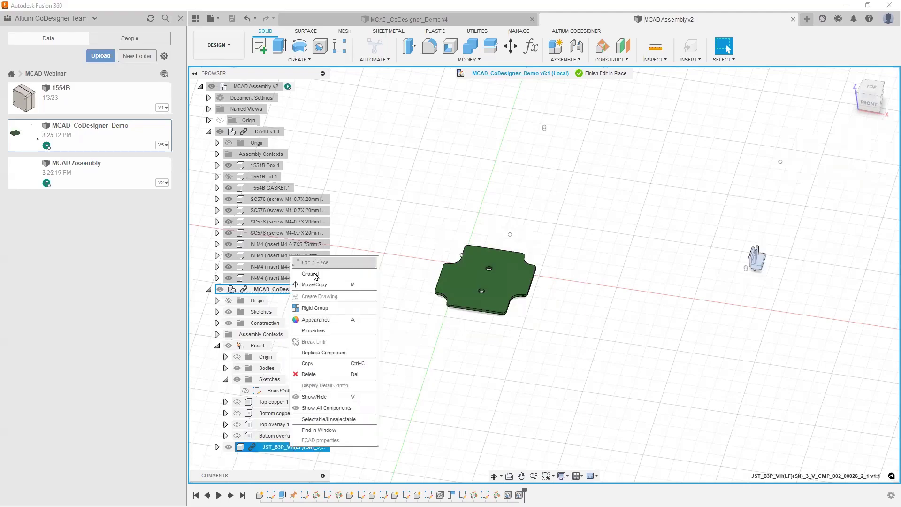
pyautogui.click(322, 283)
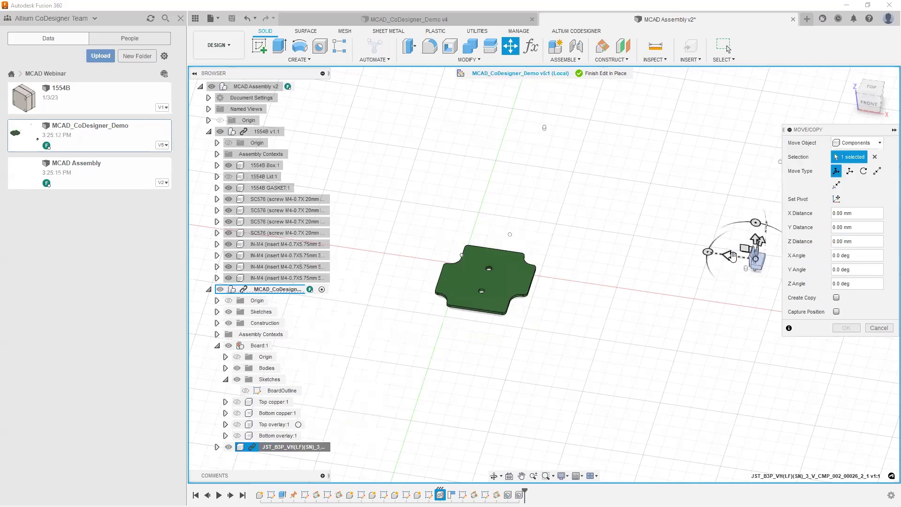
pyautogui.moveTo(735, 261); pyautogui.dragTo(495, 261)
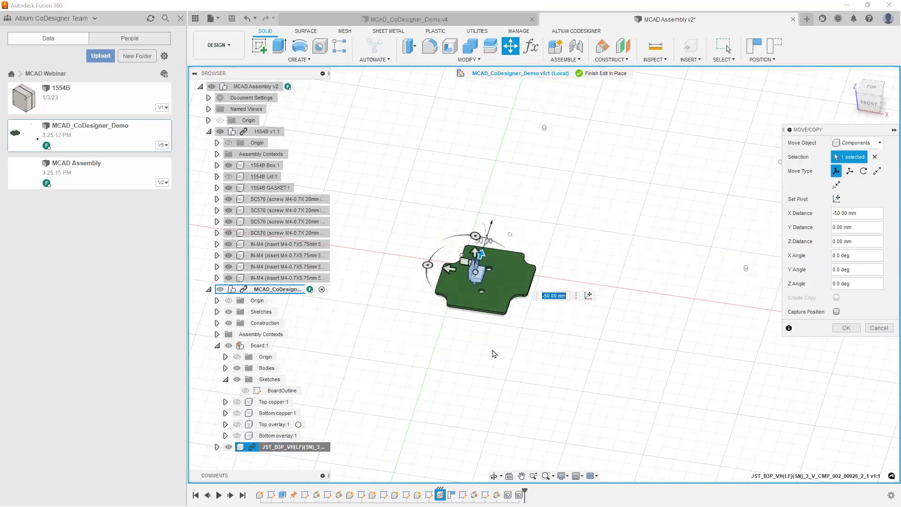
pyautogui.scroll(-3, 470, 301)
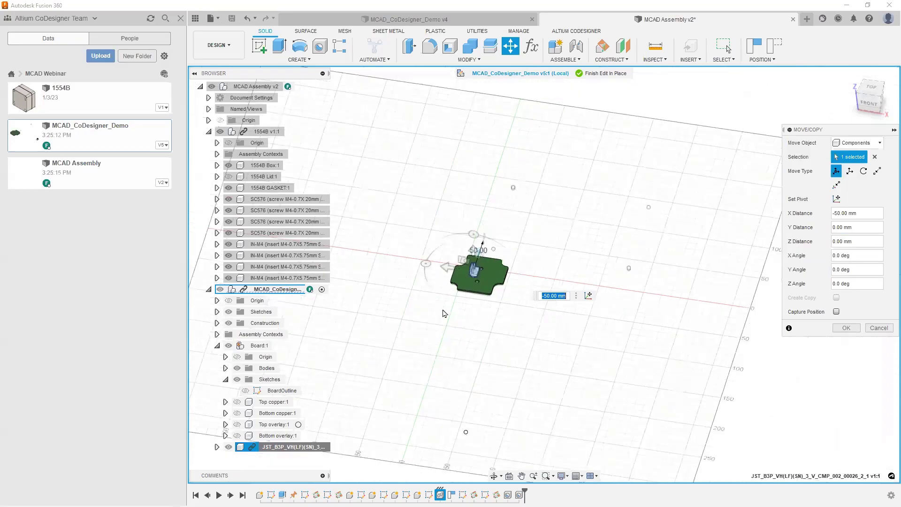
pyautogui.scroll(5, 682, 260)
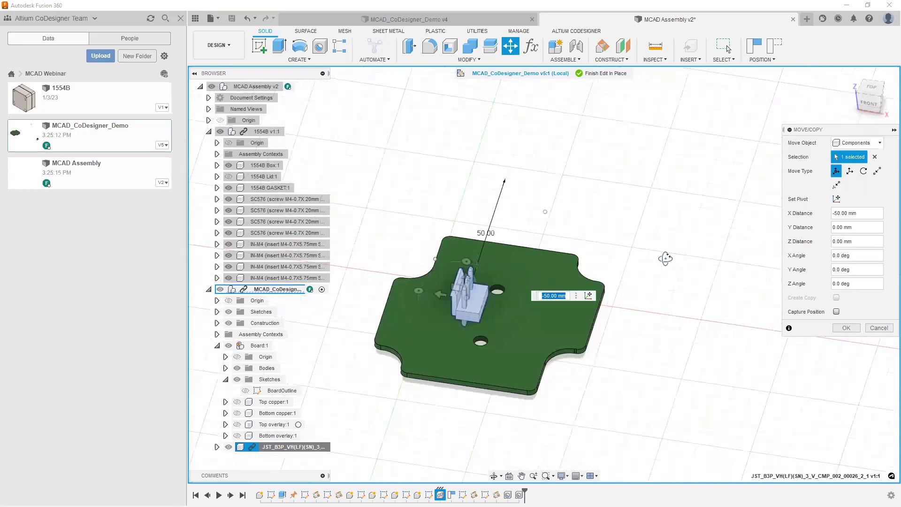
pyautogui.keyDown('shift'); pyautogui.moveTo(651, 290); pyautogui.dragTo(558, 389, button='middle'); pyautogui.keyUp('shift')
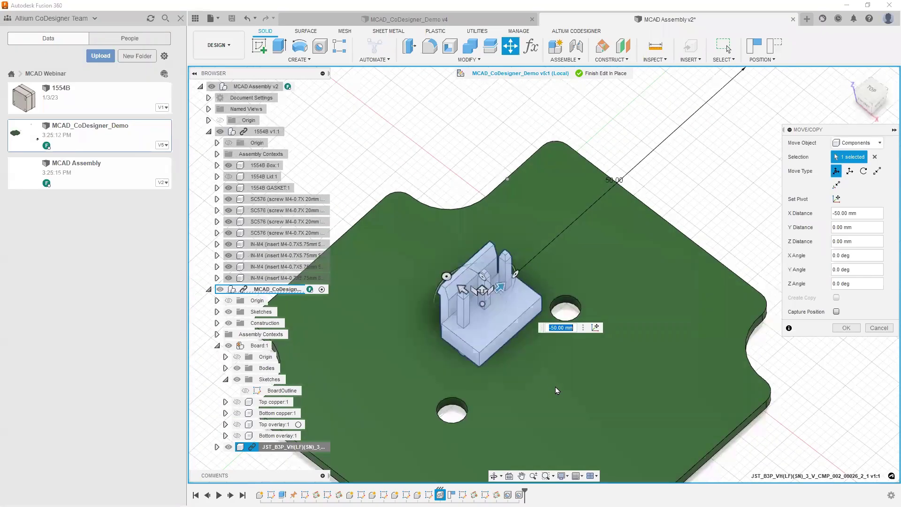
pyautogui.keyDown('shift'); pyautogui.moveTo(750, 231); pyautogui.dragTo(716, 223, button='middle'); pyautogui.keyUp('shift')
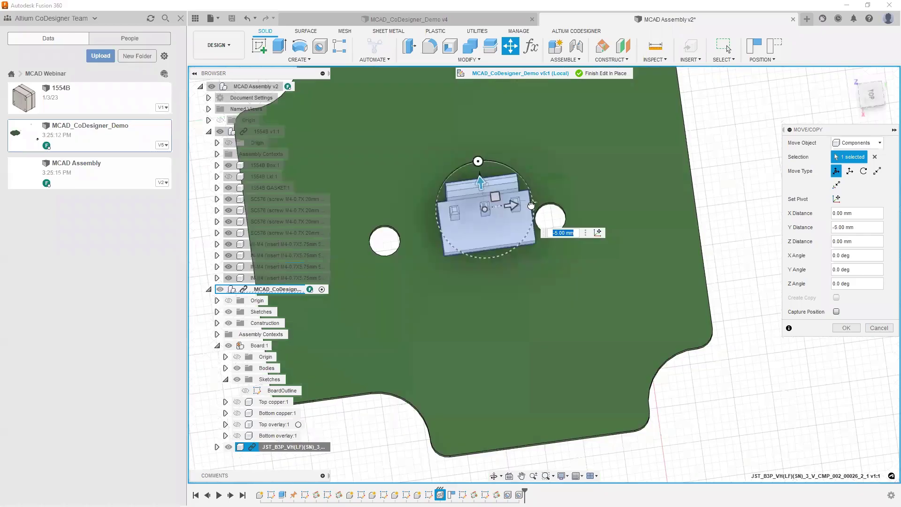
# Step: Rotate the connector, nudge it 1 mm along Y, and commit with Capture Position
pyautogui.moveTo(477, 161); pyautogui.dragTo(739, 211)
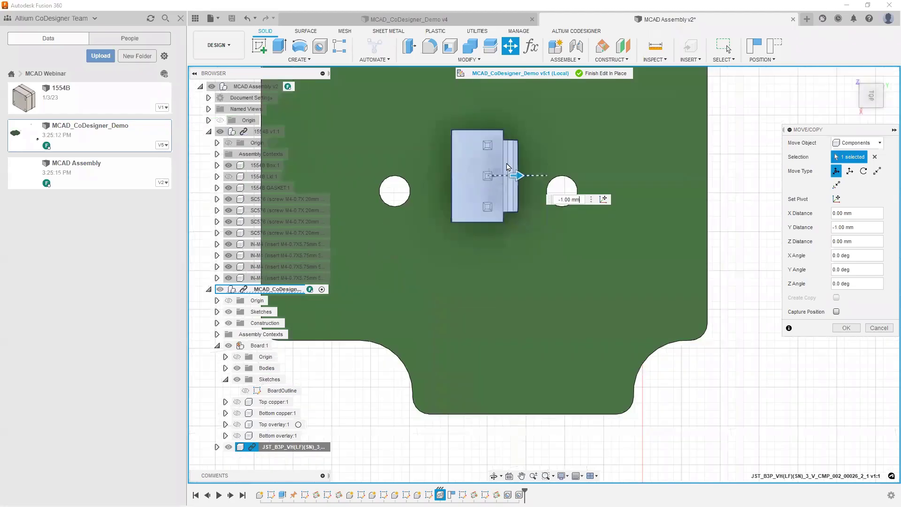
pyautogui.moveTo(490, 201); pyautogui.dragTo(492, 219)
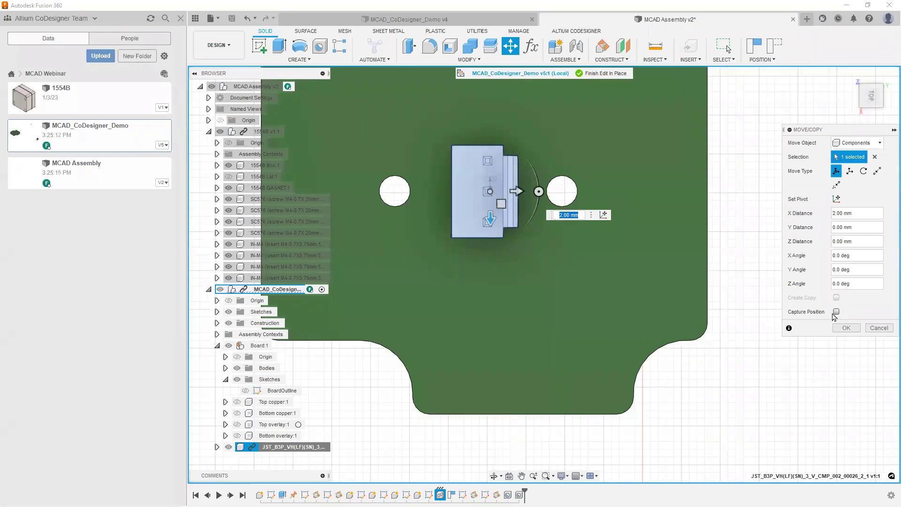
pyautogui.click(837, 311)
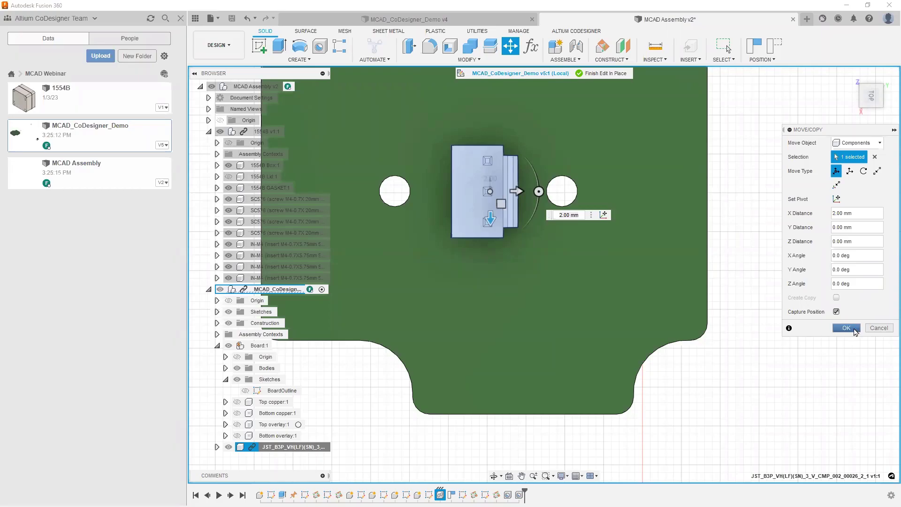
pyautogui.click(847, 328)
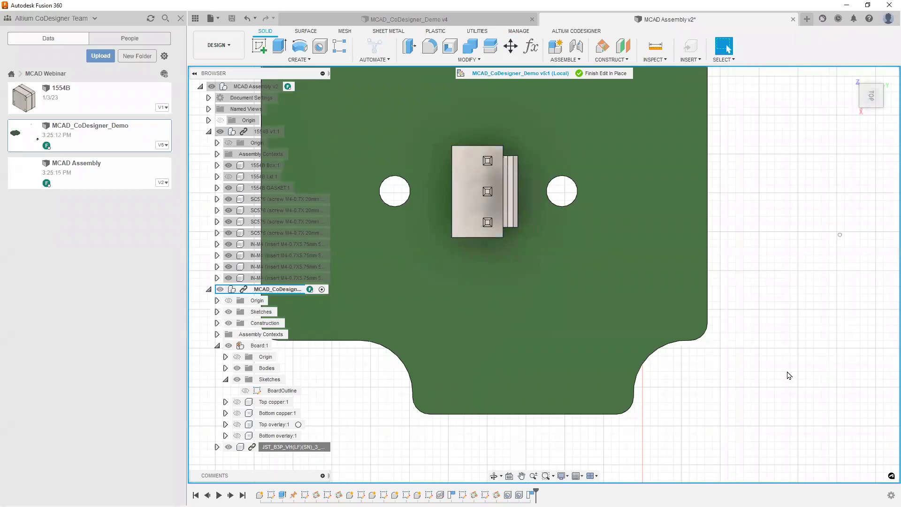
# Step: Return to the home isometric view, pan the board, and finish editing in place
pyautogui.press('F6')
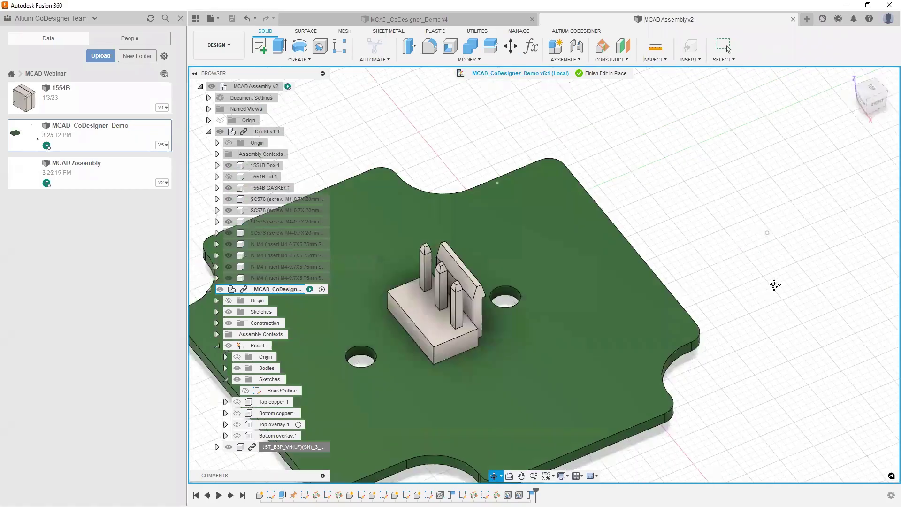
pyautogui.moveTo(774, 284); pyautogui.dragTo(882, 265, button='middle')
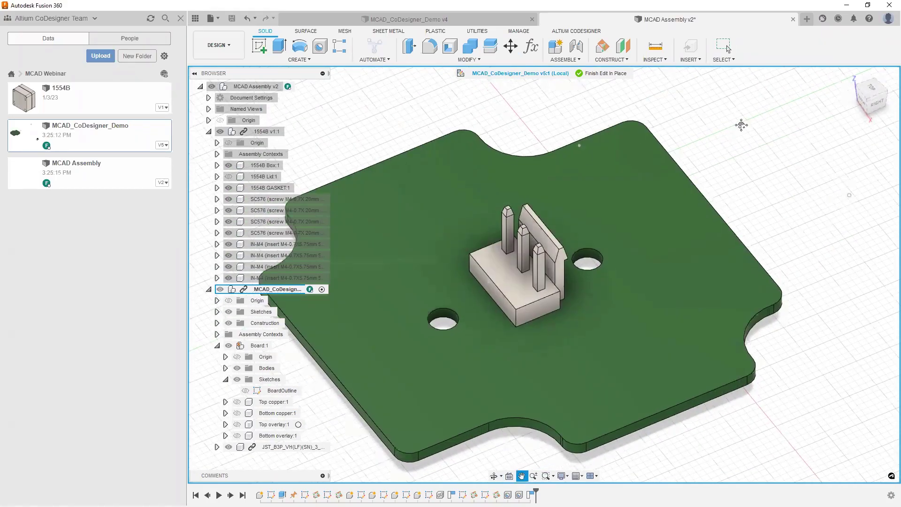
pyautogui.moveTo(742, 124); pyautogui.dragTo(835, 66, button='middle')
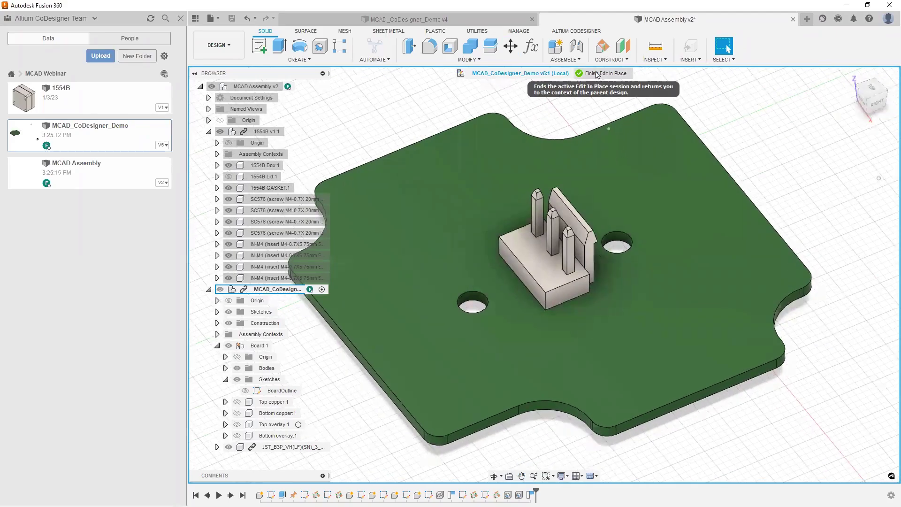
pyautogui.click(610, 74)
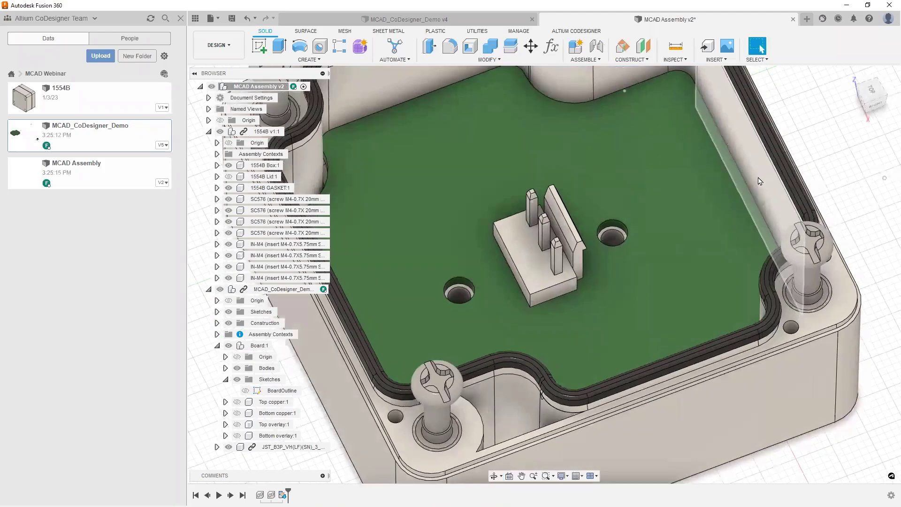
# Step: Recentre the view, show the CoDesigner enclosure settings, and select the 1554B v1:1 component
pyautogui.scroll(-3, 757, 174)
pyautogui.press('F6')
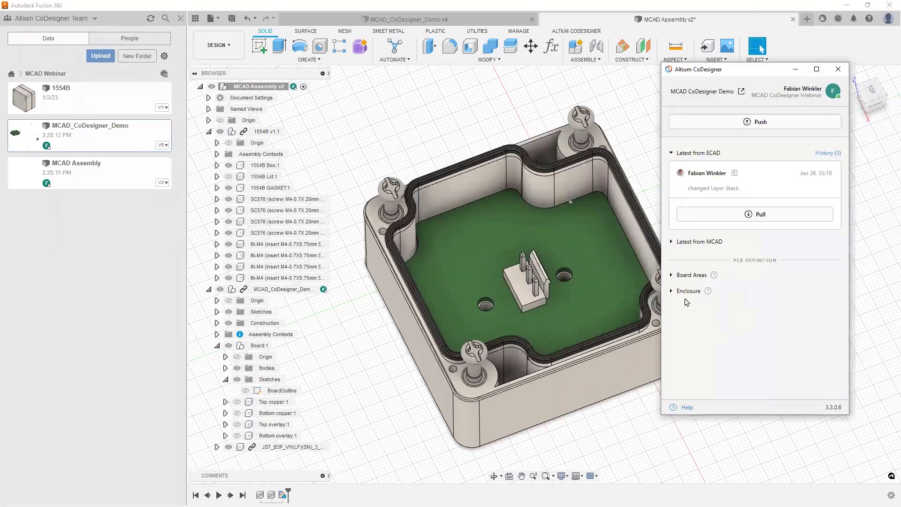
pyautogui.click(687, 293)
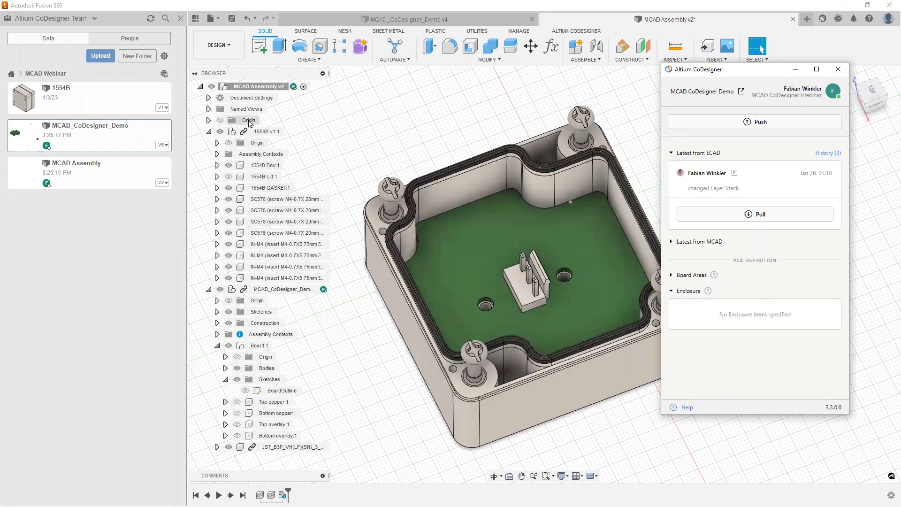
pyautogui.click(605, 166)
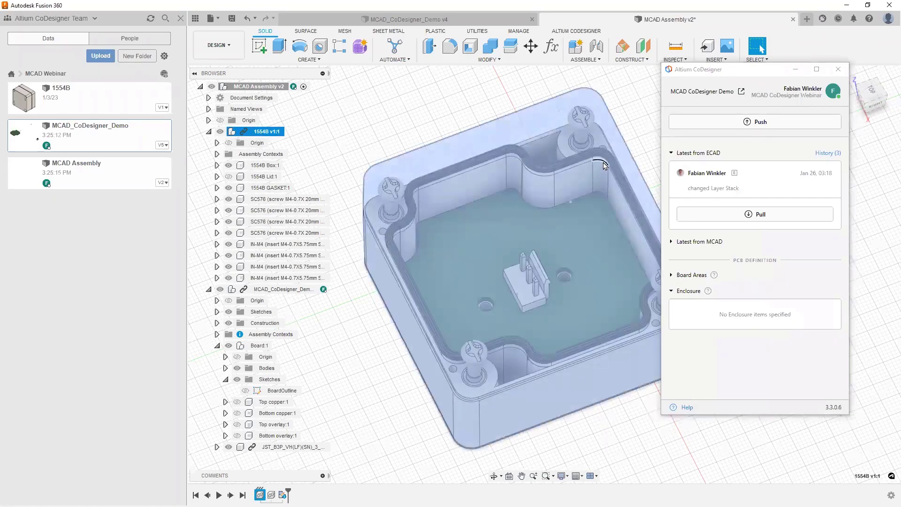
# Step: Set 1554B as the PCB enclosure with the Altium CoDesigner Enclosure tool and confirm
pyautogui.click(581, 32)
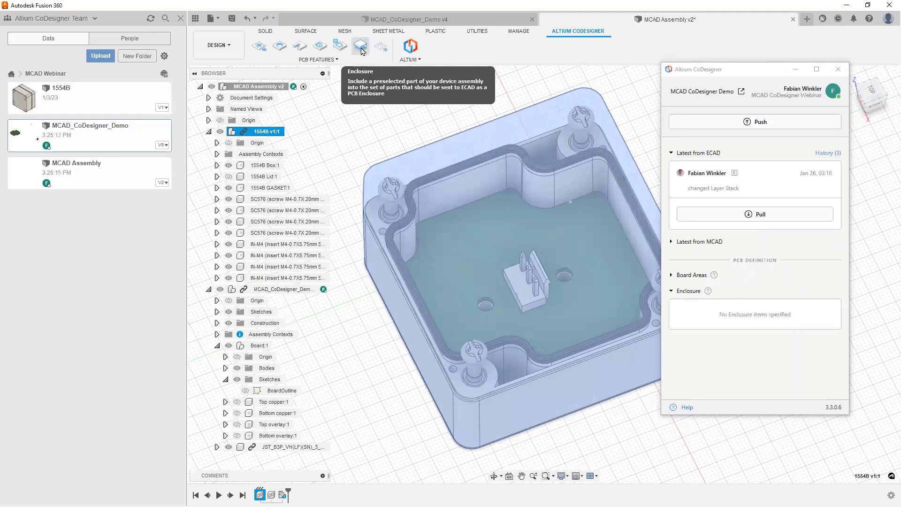
pyautogui.click(361, 48)
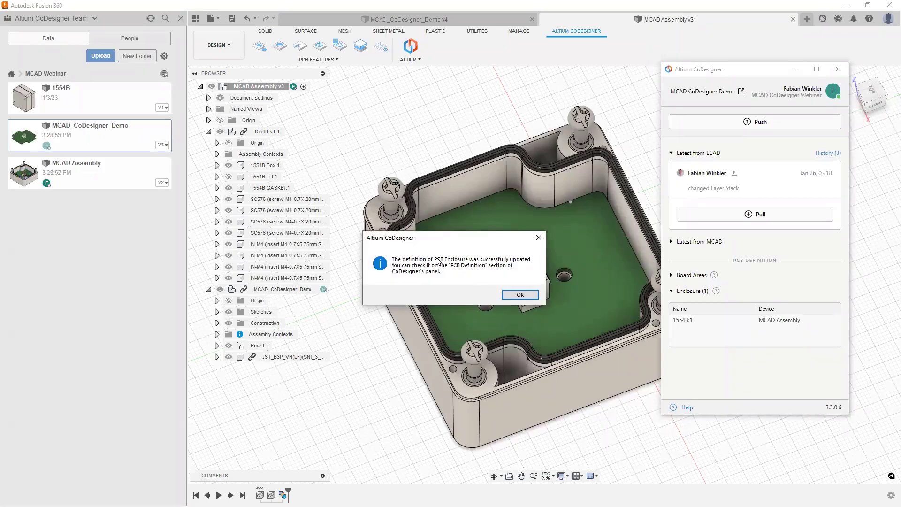
pyautogui.click(521, 295)
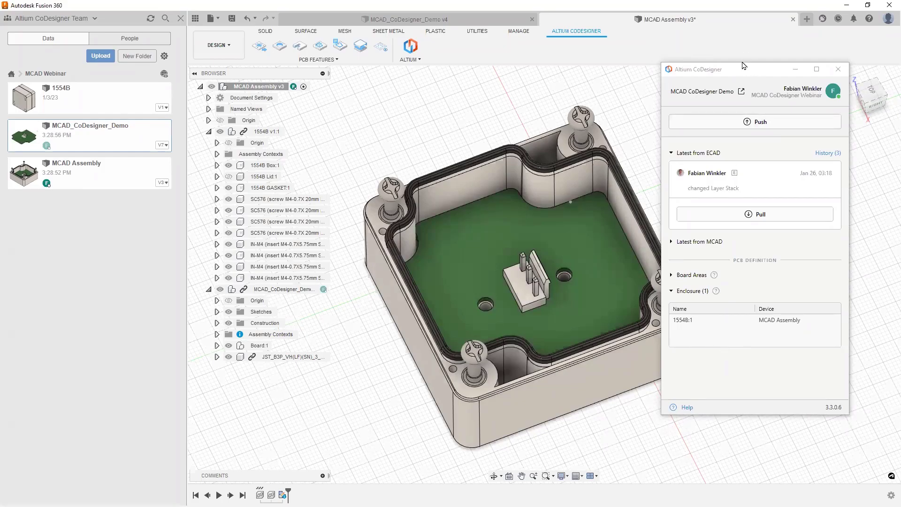
# Step: Drag the Altium CoDesigner panel toward the right edge of the window
pyautogui.moveTo(743, 74); pyautogui.dragTo(742, 84)
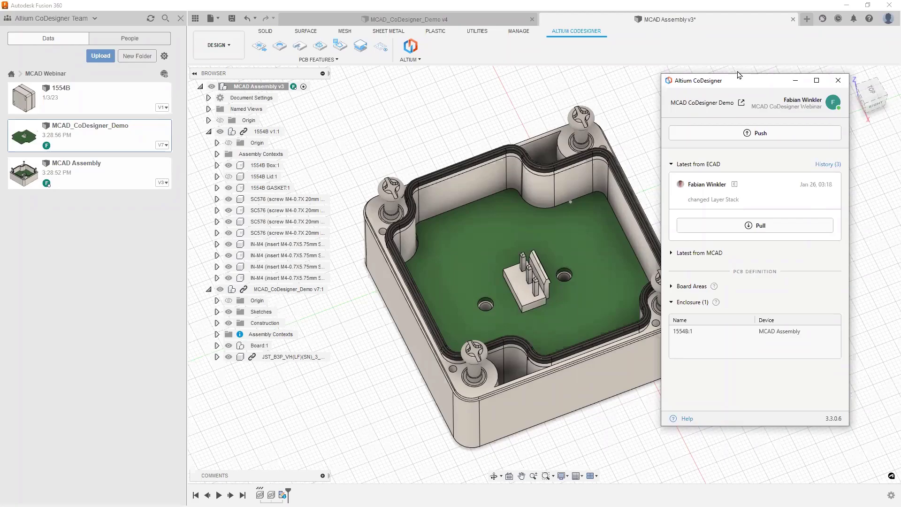
pyautogui.moveTo(739, 80); pyautogui.dragTo(763, 77)
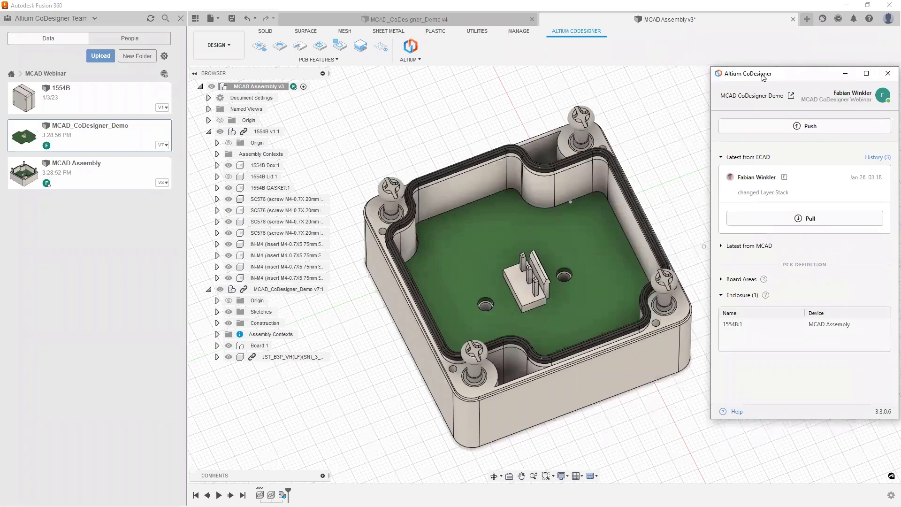
pyautogui.moveTo(763, 77); pyautogui.dragTo(758, 78)
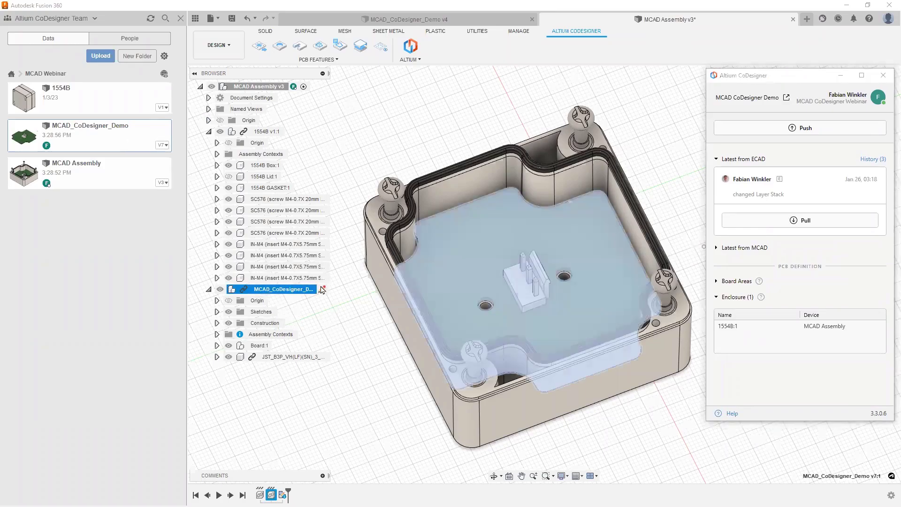
# Step: Edit MCAD_CoDesigner_Demo in place in the existing Context1 and close the CoDesigner panel
pyautogui.click(322, 289)
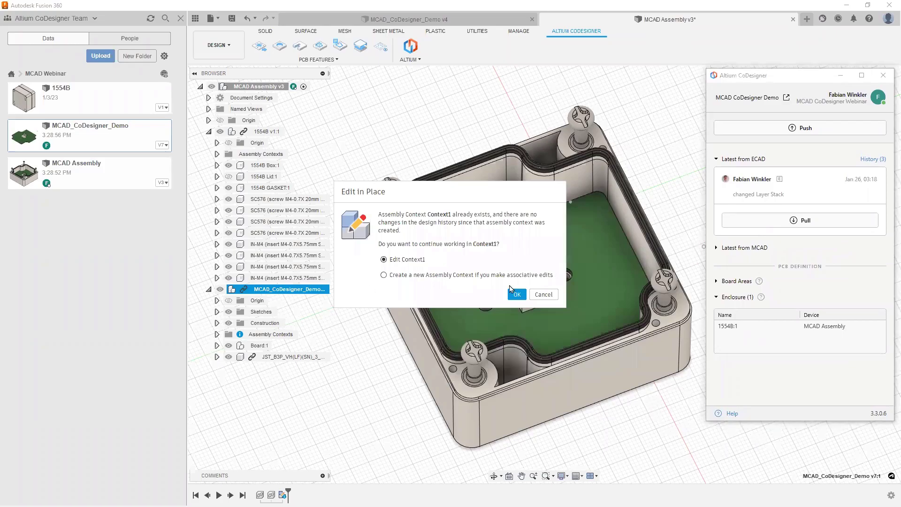
pyautogui.click(518, 295)
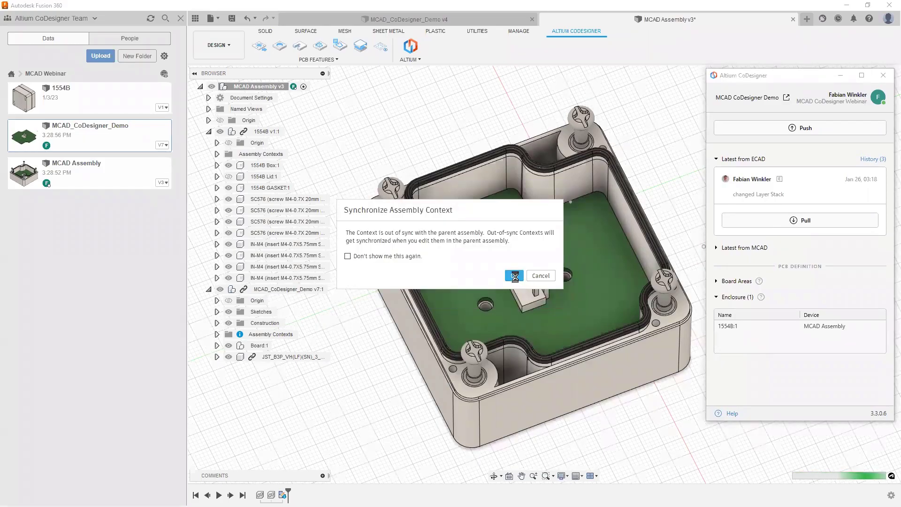
pyautogui.click(515, 276)
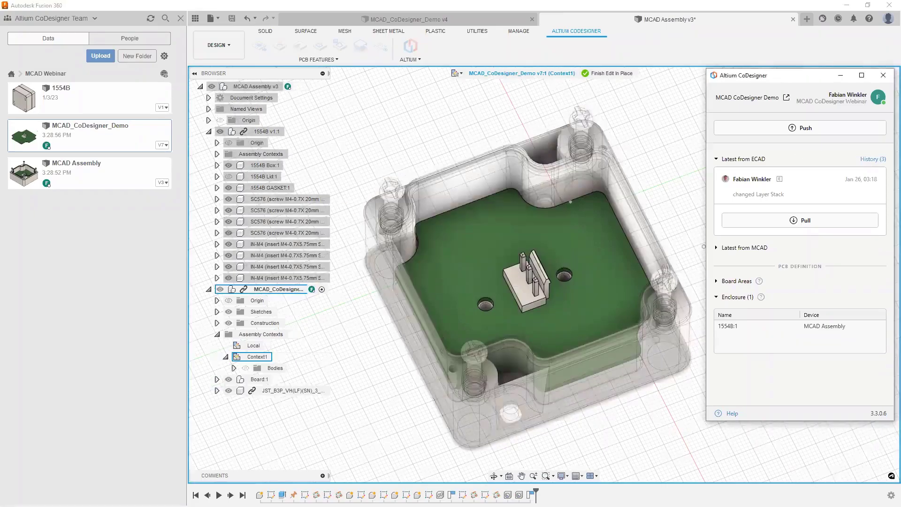
pyautogui.click(786, 222)
pyautogui.keyDown('shift'); pyautogui.moveTo(751, 292); pyautogui.dragTo(768, 263, button='middle'); pyautogui.keyUp('shift')
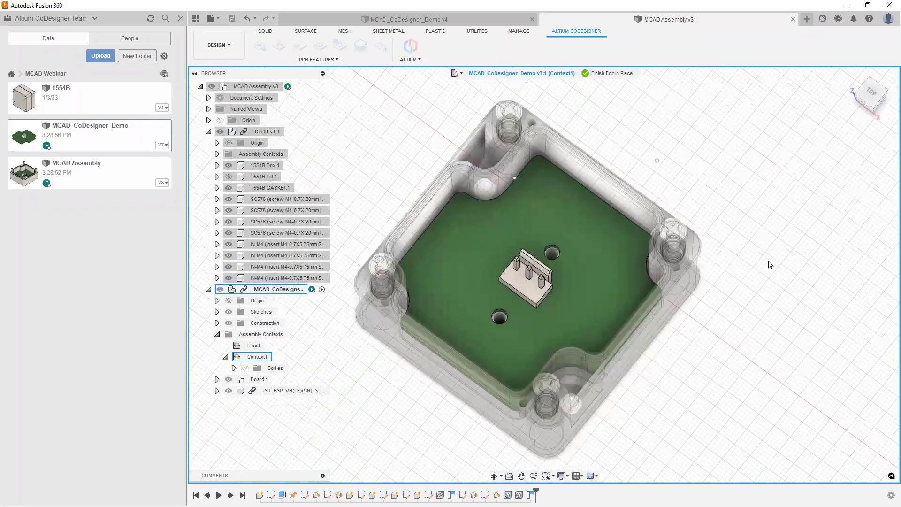
# Step: Sketch a 15 × 20 mm rectangle on the board's top face, left of the connector
pyautogui.click(266, 32)
pyautogui.click(260, 46)
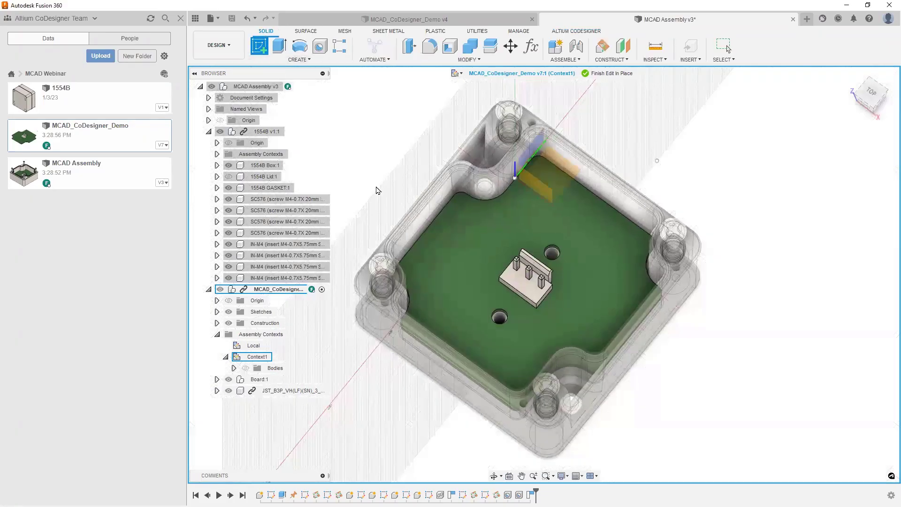
pyautogui.click(474, 288)
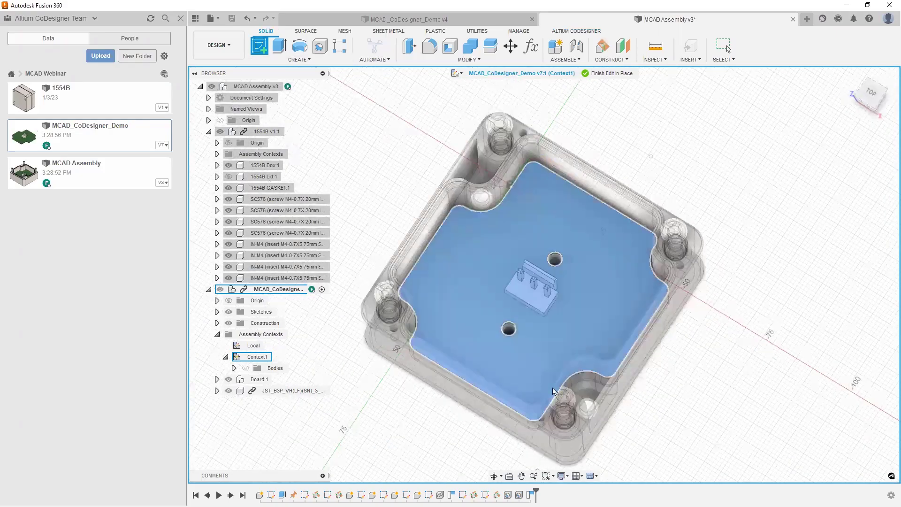
pyautogui.press('r')
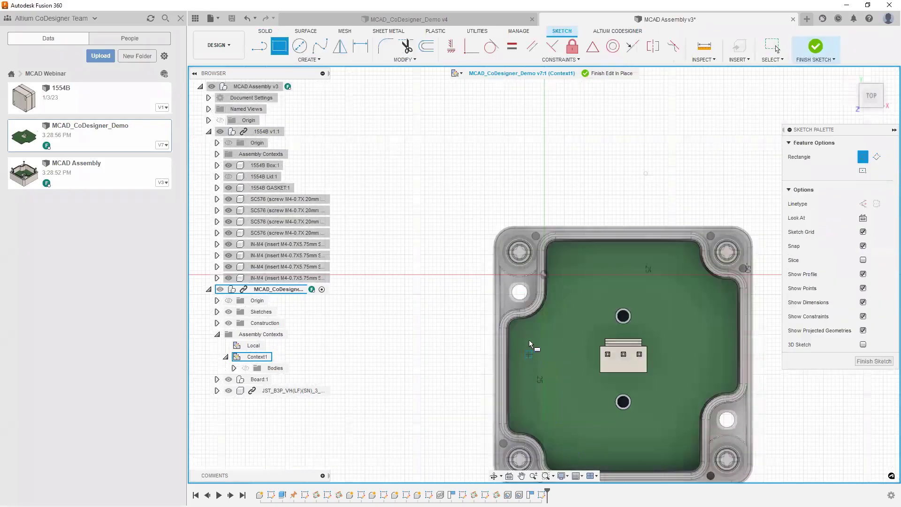
pyautogui.click(528, 334)
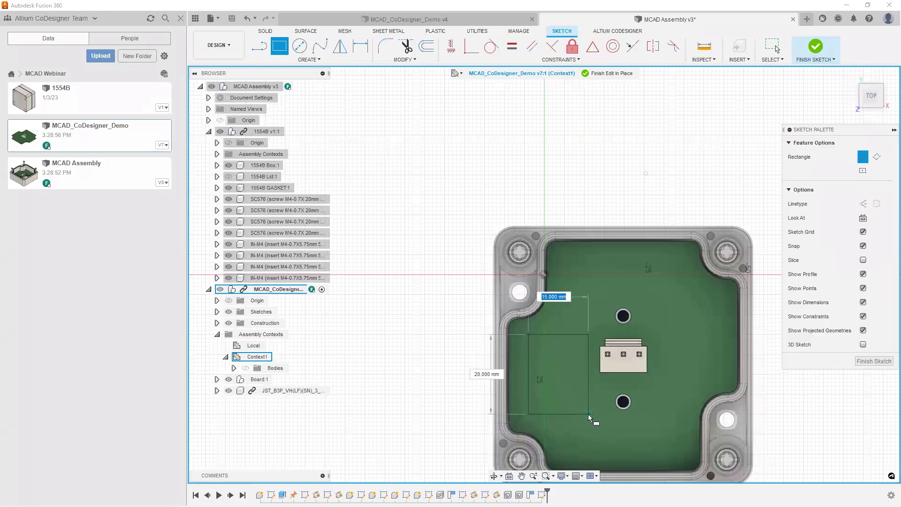
pyautogui.click(590, 417)
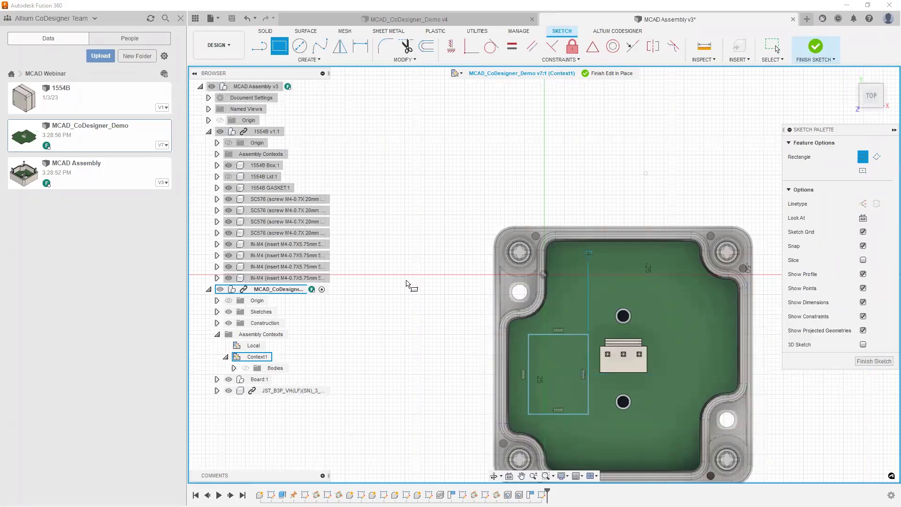
pyautogui.click(874, 361)
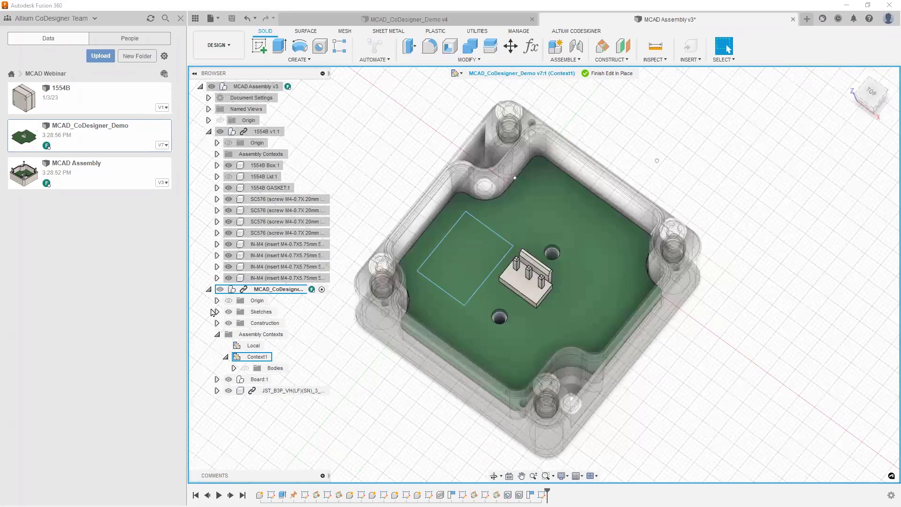
# Step: Rename the board's Sketch7 to KeepOut
pyautogui.click(217, 311)
pyautogui.click(267, 368)
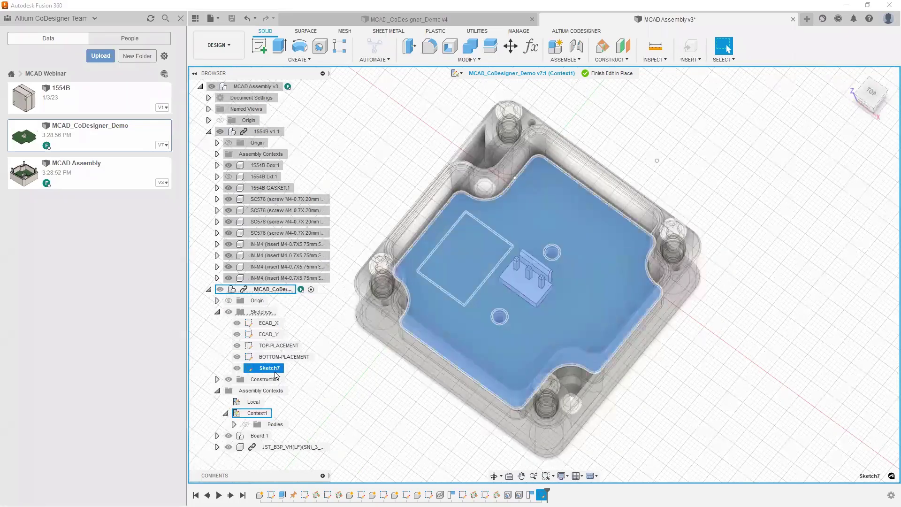
pyautogui.rightClick(272, 368)
pyautogui.click(307, 295)
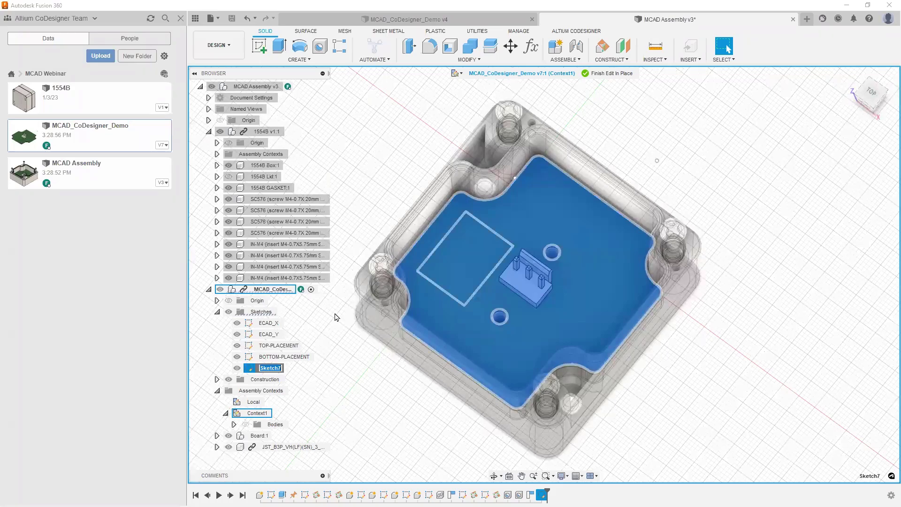
pyautogui.write('KeepOut')
pyautogui.click(350, 306)
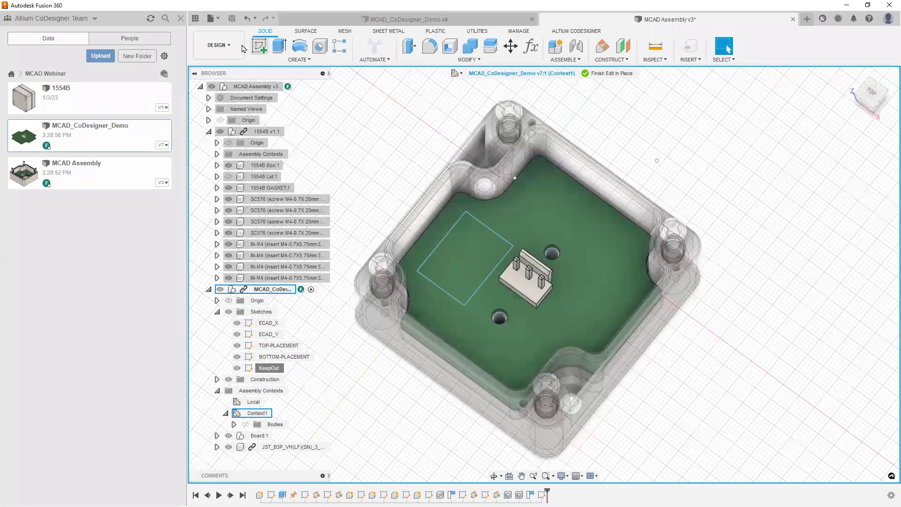
pyautogui.click(260, 48)
pyautogui.click(458, 246)
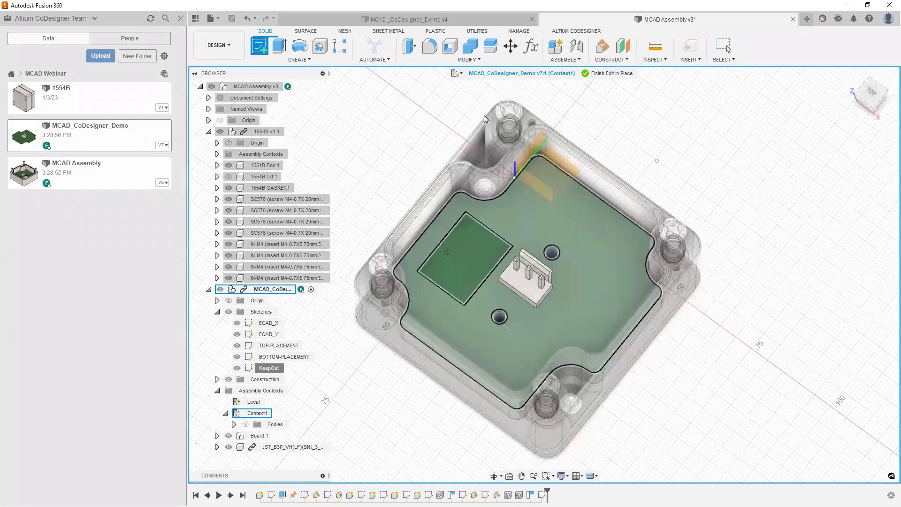
# Step: Draw a 23 × 9 mm rectangle near the board's top edge and finish the sketch
pyautogui.press('r')
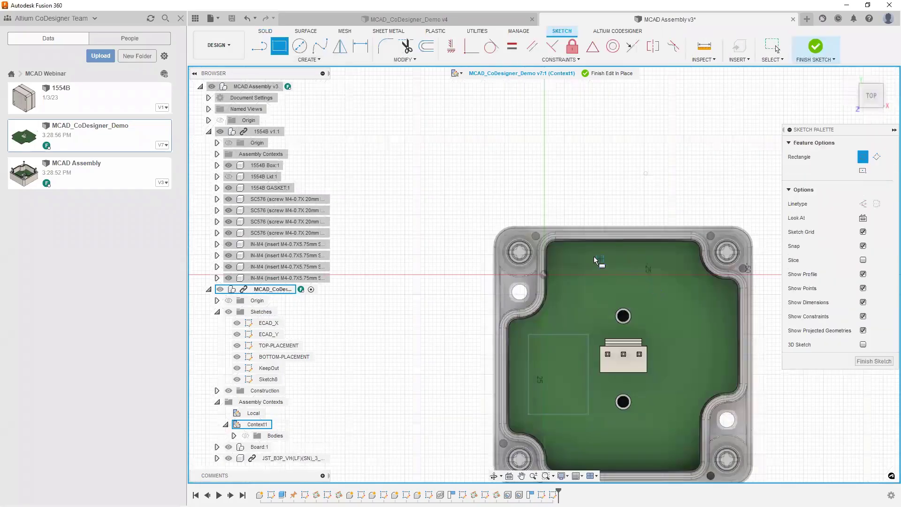
pyautogui.click(682, 292)
pyautogui.click(861, 360)
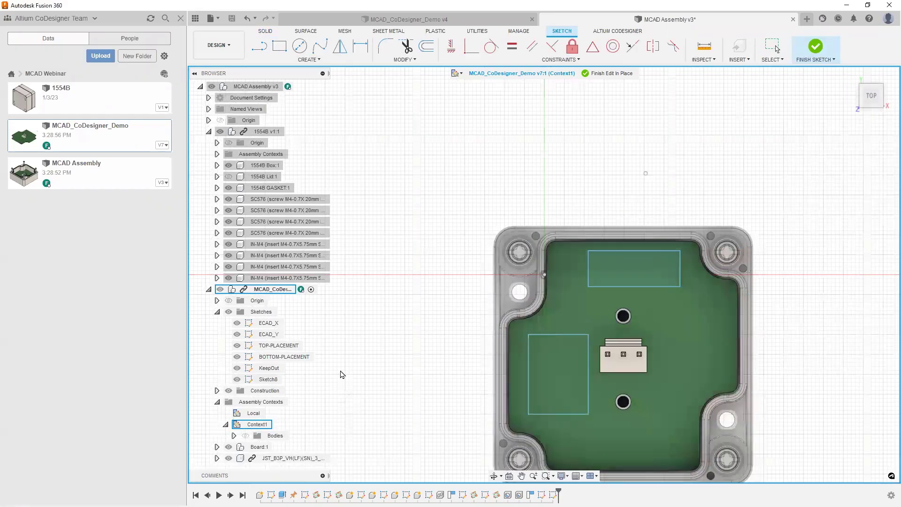
pyautogui.click(265, 376)
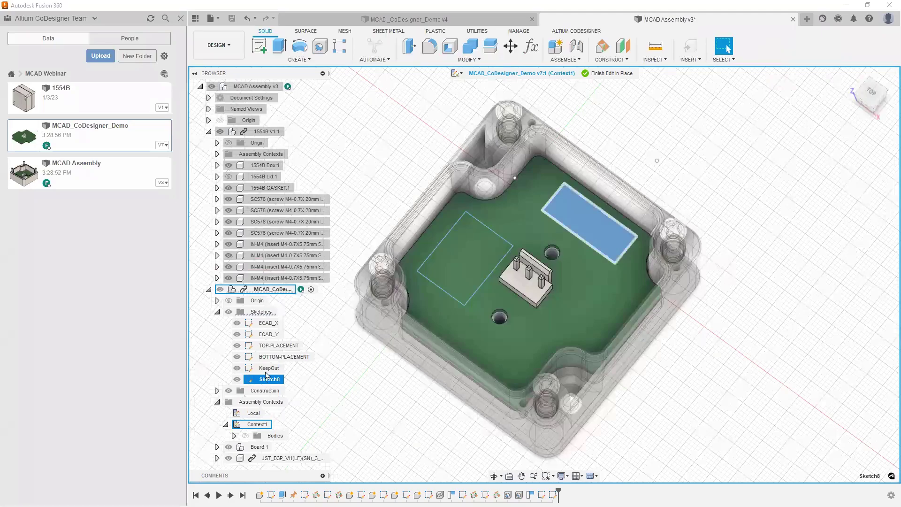
# Step: Rename Sketch8 to CutOut and finish editing the board in place
pyautogui.rightClick(272, 378)
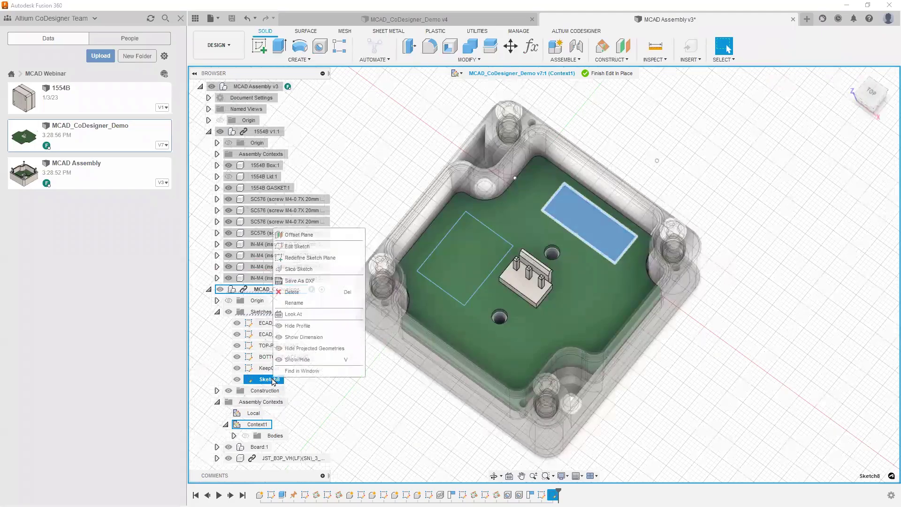
pyautogui.click(317, 303)
pyautogui.write('Cu')
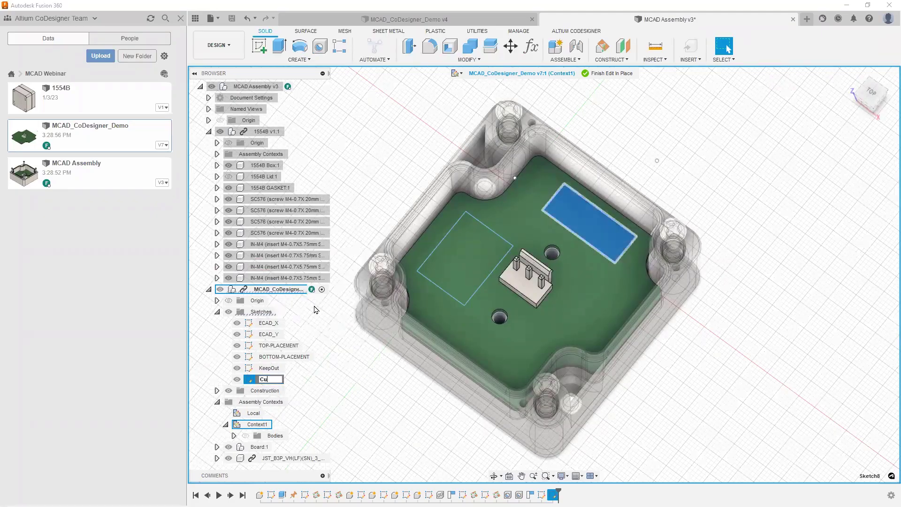
pyautogui.write('tOut')
pyautogui.press('Return')
pyautogui.click(641, 168)
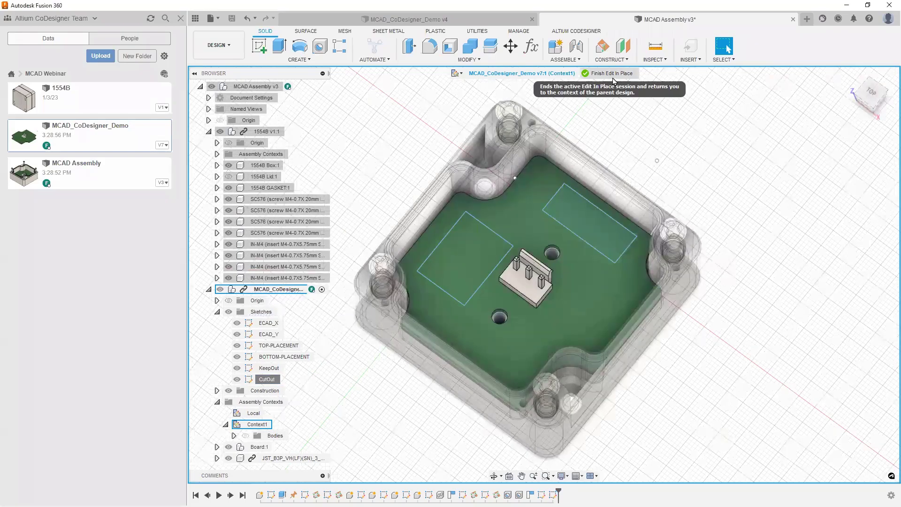
pyautogui.click(615, 74)
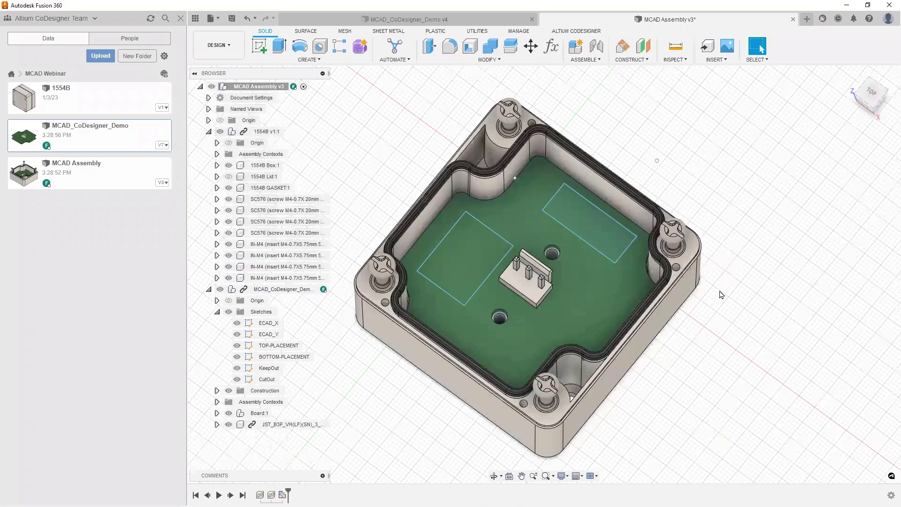
# Step: Save MCAD Assembly as v4 with both designs, then close the board and assembly documents
pyautogui.keyDown('shift'); pyautogui.moveTo(724, 291); pyautogui.dragTo(741, 272, button='middle'); pyautogui.keyUp('shift')
pyautogui.press('Escape')
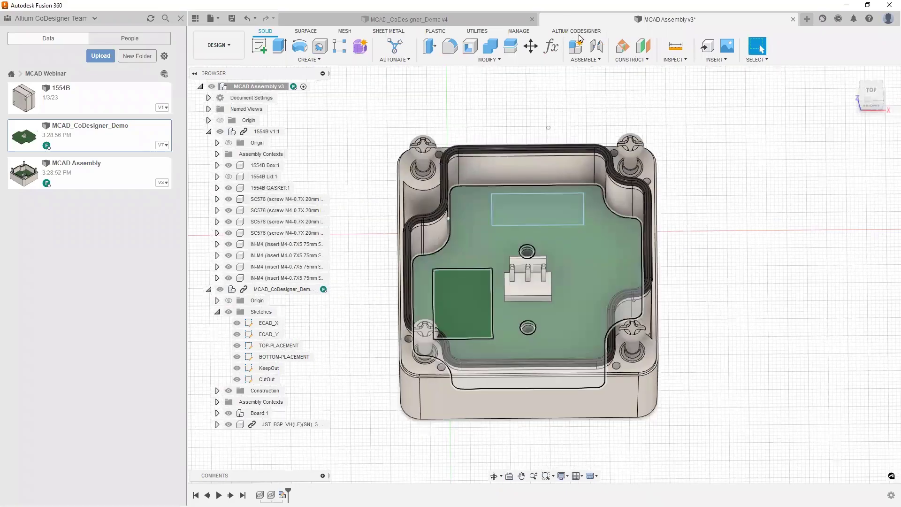
pyautogui.click(580, 33)
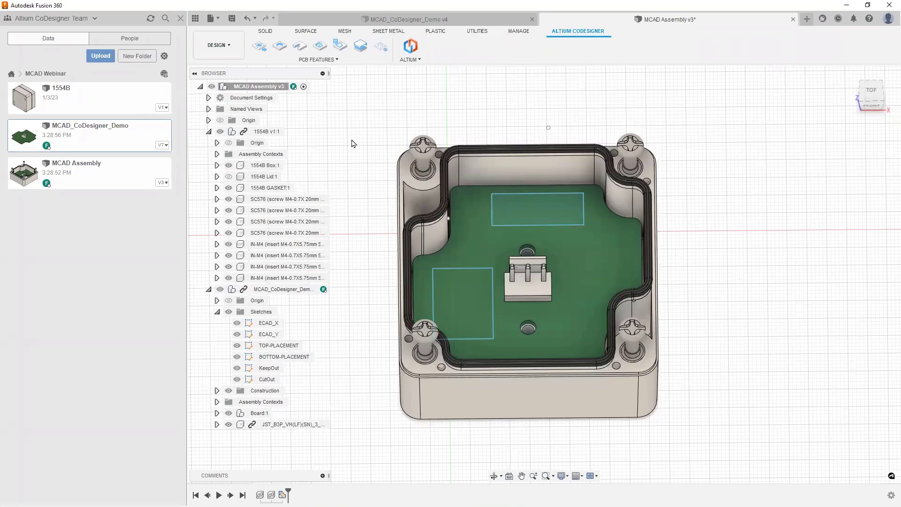
pyautogui.hotkey('ctrl', 's')
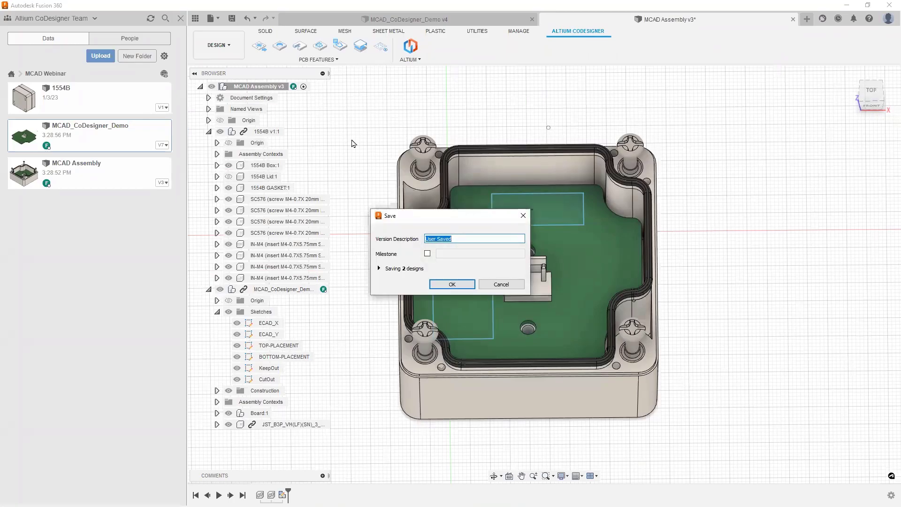
pyautogui.press('Return')
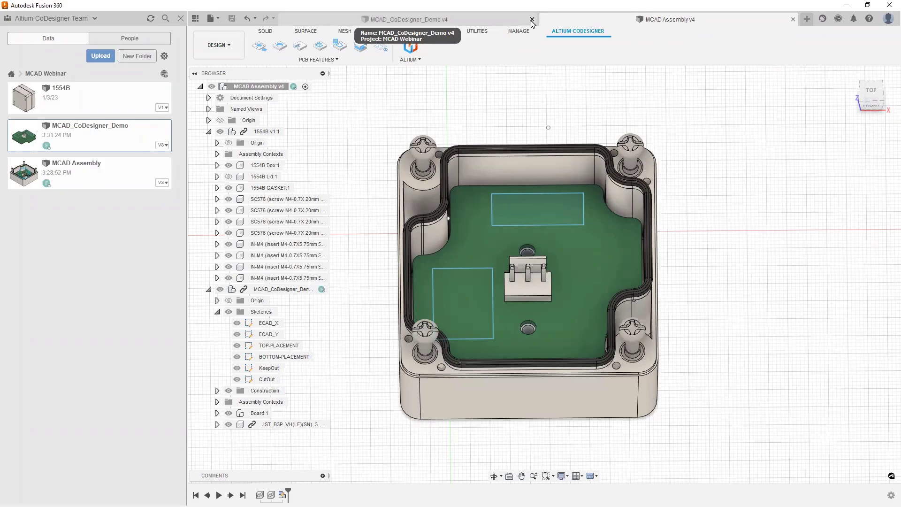
pyautogui.click(531, 19)
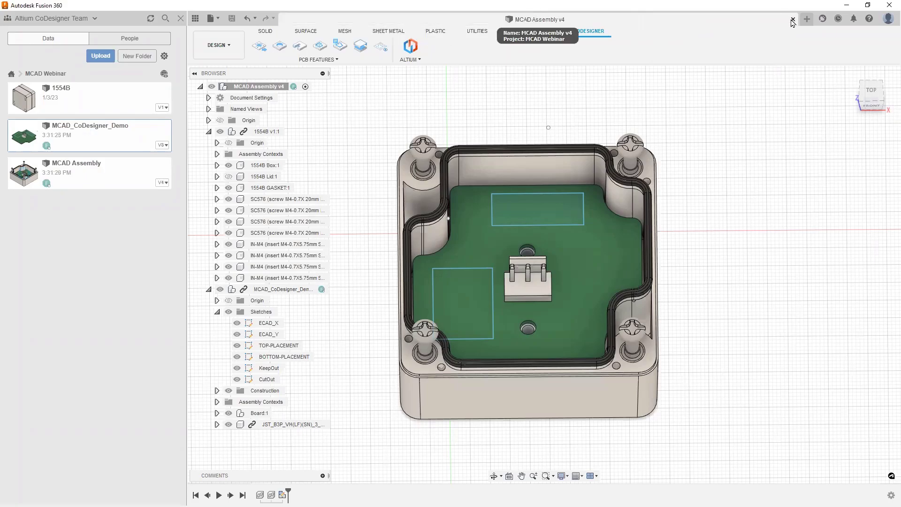
pyautogui.click(793, 20)
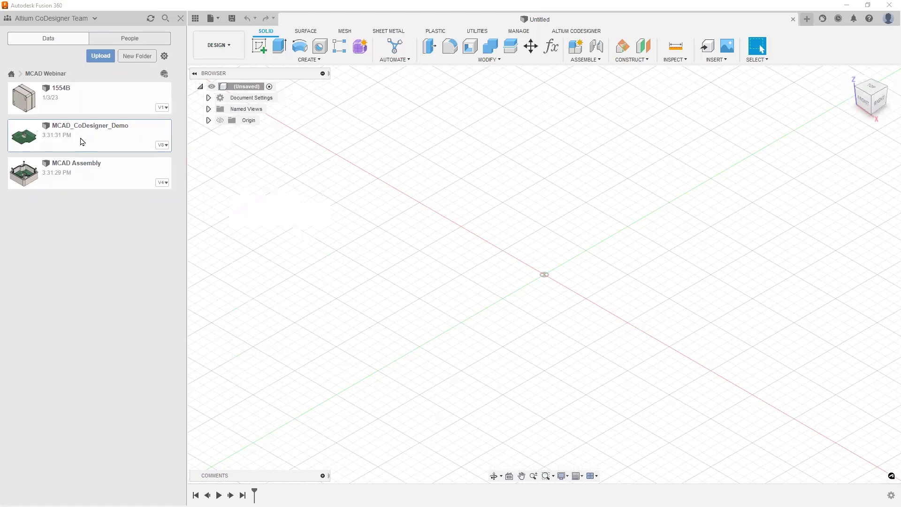
# Step: Open MCAD_CoDesigner_Demo from the Data panel and start an Altium CoDesigner PCB Cutout
pyautogui.doubleClick(82, 142)
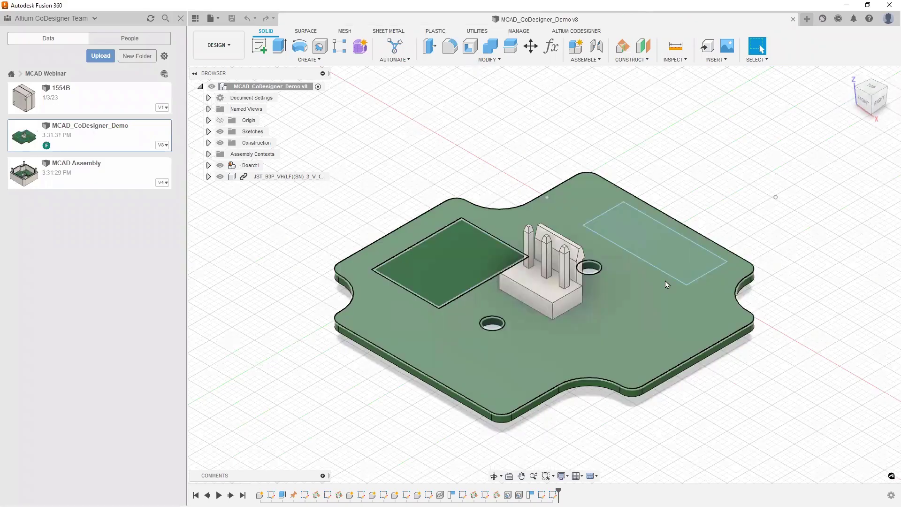
pyautogui.click(579, 31)
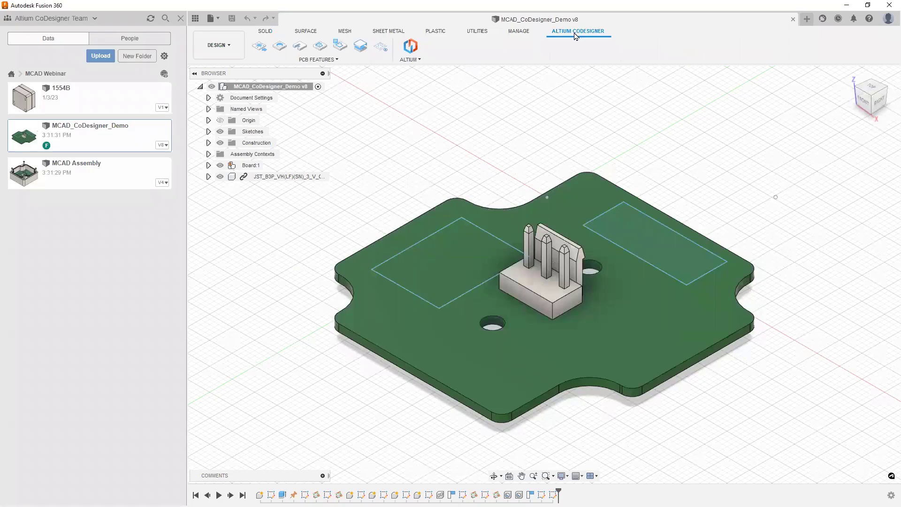
pyautogui.click(300, 47)
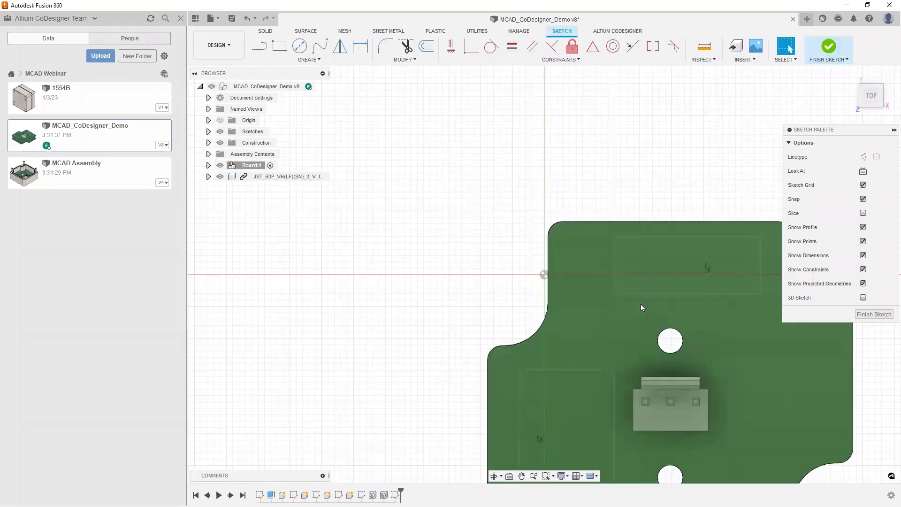
# Step: Cut the 23 × 9 mm CutOut rectangle through the board with a -5 mm extrude
pyautogui.click(874, 314)
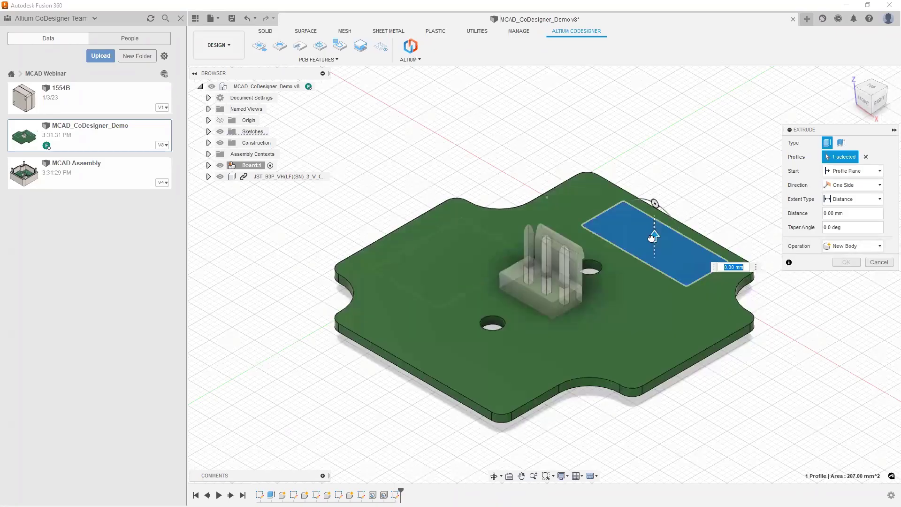
pyautogui.moveTo(654, 235); pyautogui.dragTo(657, 259)
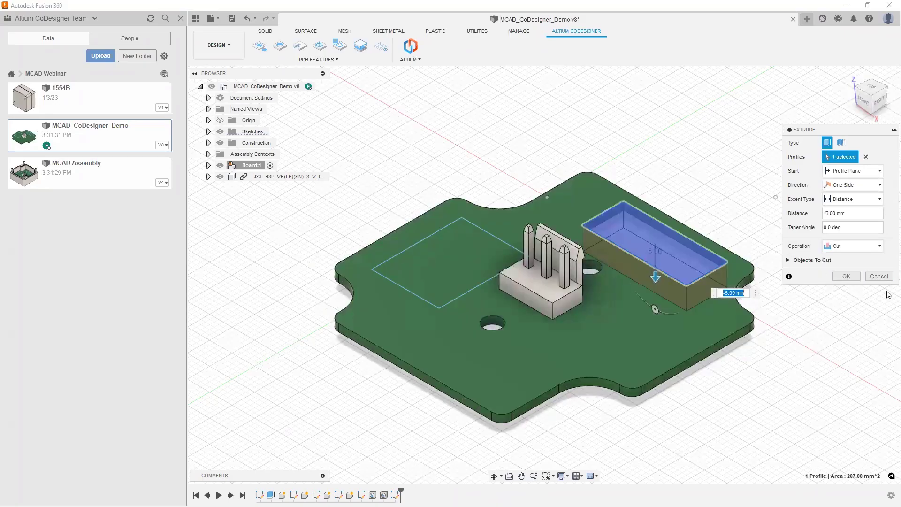
pyautogui.click(842, 277)
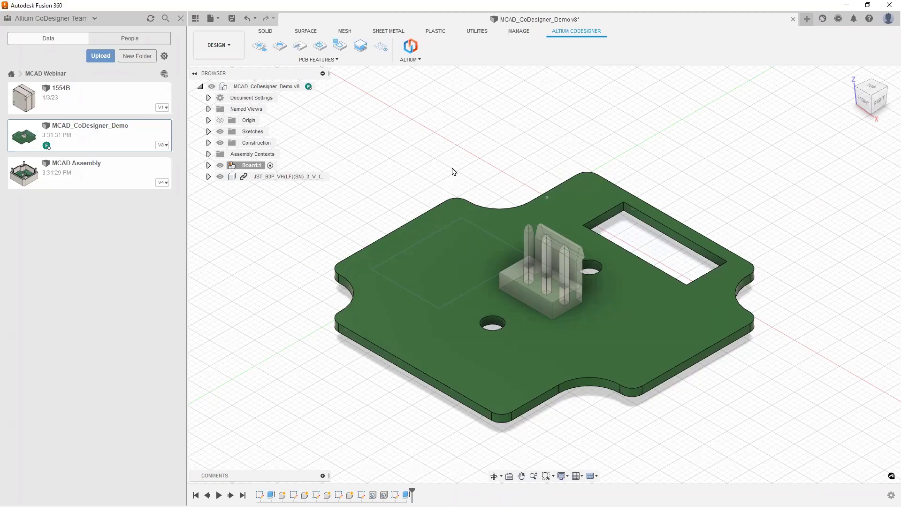
# Step: Define a Keep Out Area on the board's top face and extrude the left rectangle 1 mm
pyautogui.click(321, 48)
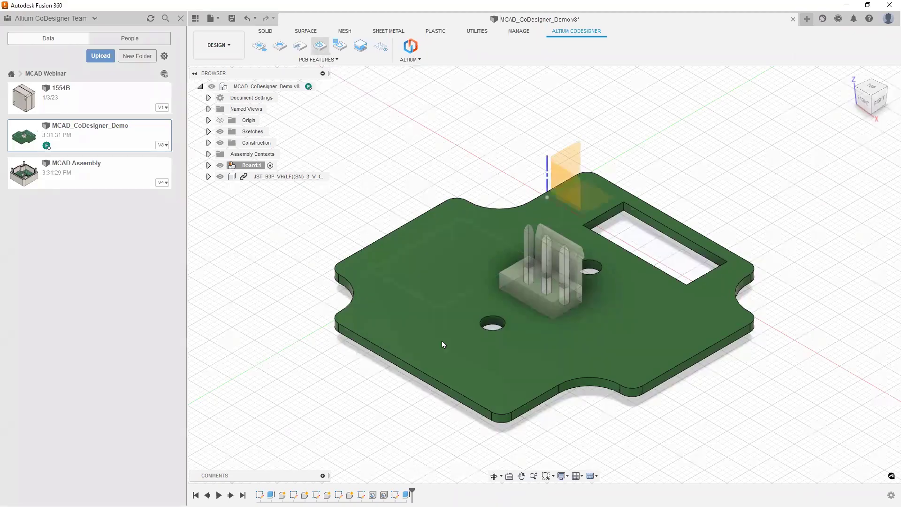
pyautogui.click(421, 350)
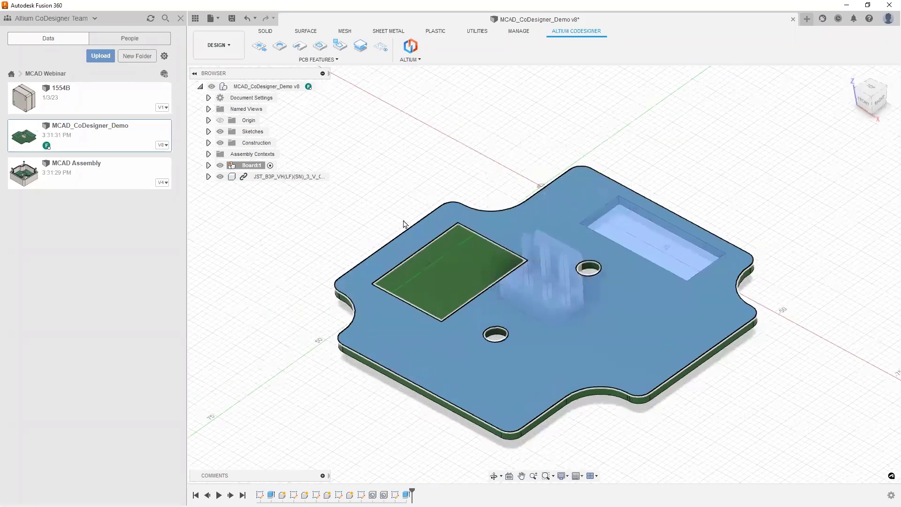
pyautogui.moveTo(498, 327)
pyautogui.mouseDown(button='middle')
pyautogui.moveTo(498, 286)
pyautogui.moveTo(474, 227)
pyautogui.moveTo(599, 279)
pyautogui.moveTo(541, 283)
pyautogui.mouseUp(button='middle')
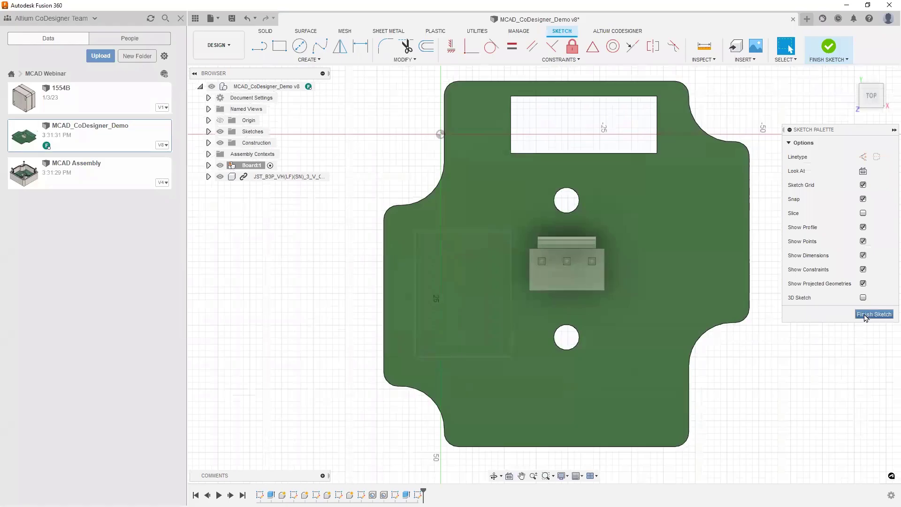
pyautogui.click(874, 314)
pyautogui.keyDown('shift'); pyautogui.moveTo(742, 303); pyautogui.dragTo(446, 265, button='middle'); pyautogui.keyUp('shift')
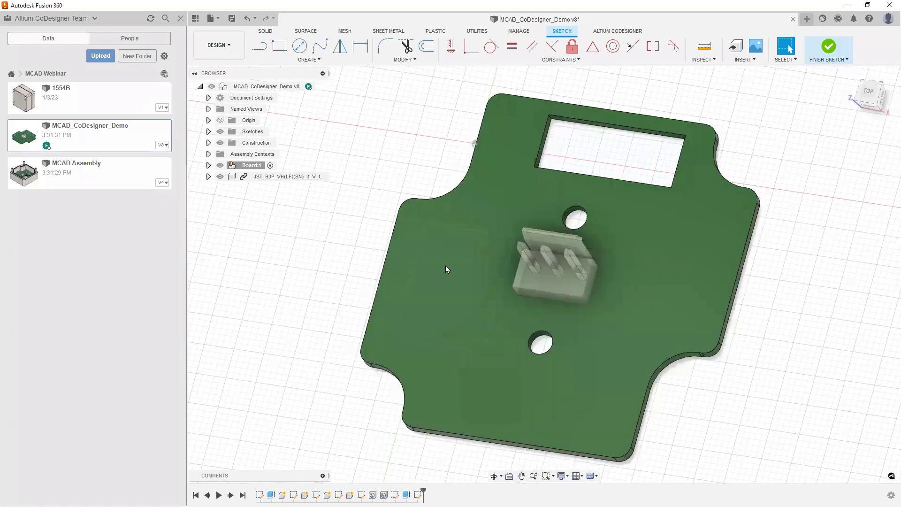
pyautogui.press('e')
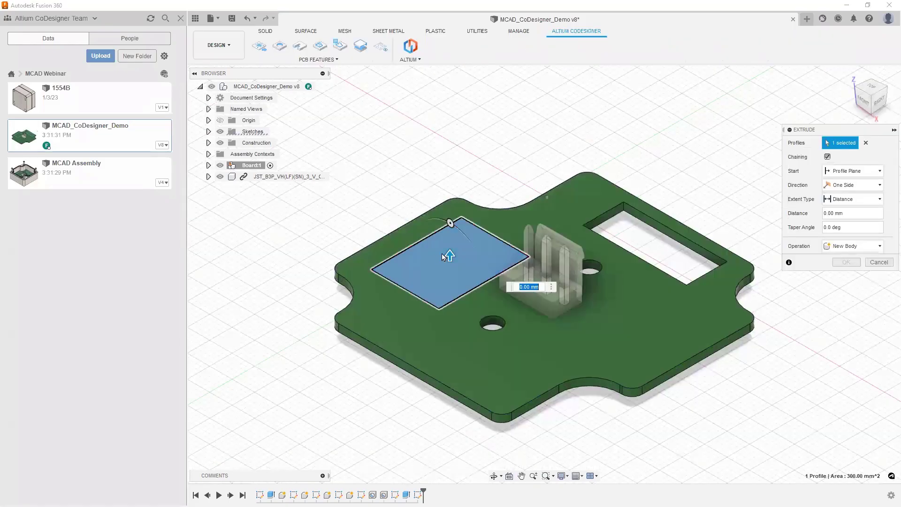
pyautogui.write('1')
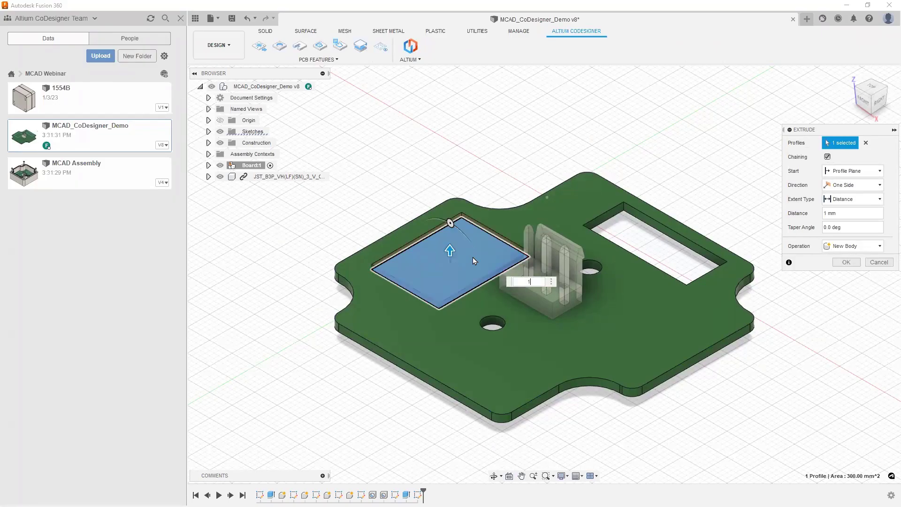
pyautogui.press('Return')
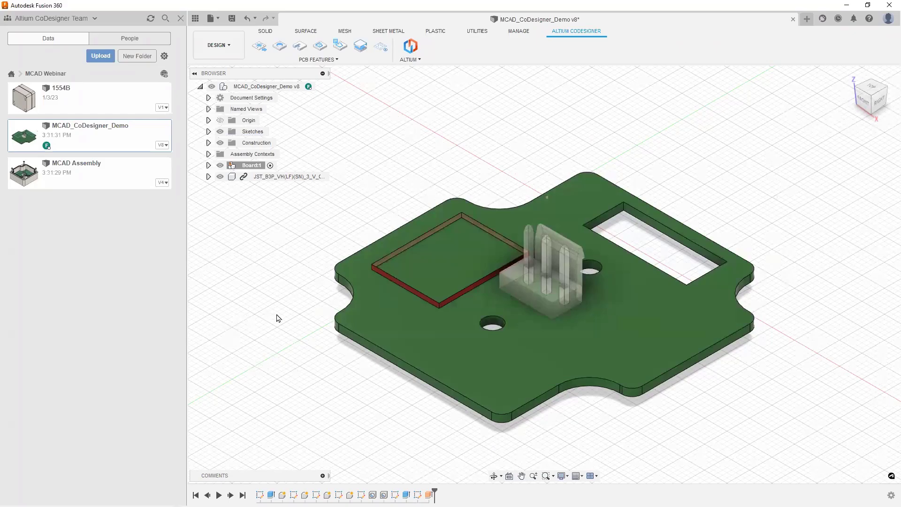
pyautogui.keyDown('shift'); pyautogui.moveTo(278, 318); pyautogui.dragTo(388, 408, button='middle'); pyautogui.keyUp('shift')
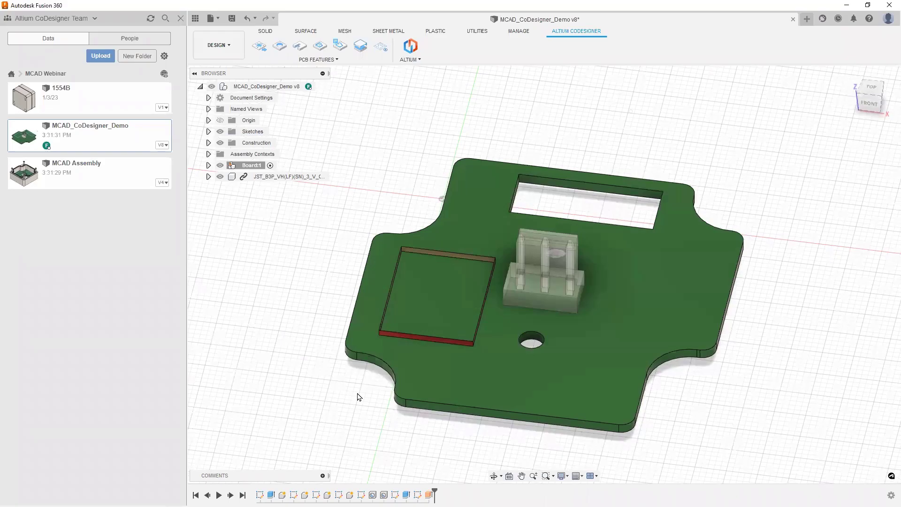
pyautogui.keyDown('shift'); pyautogui.moveTo(756, 163); pyautogui.dragTo(741, 180, button='middle'); pyautogui.keyUp('shift')
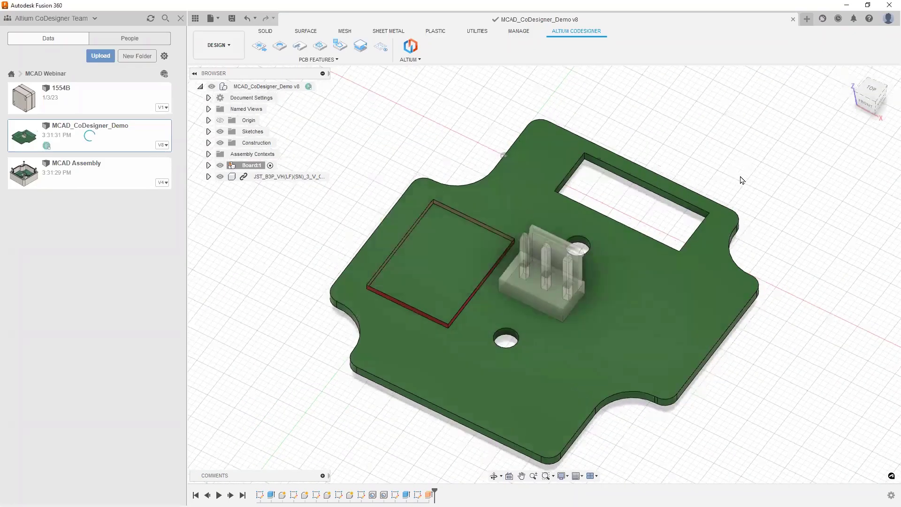
# Step: Save the board as a new version and open MCAD Assembly from the Data panel
pyautogui.hotkey('ctrl', 's')
pyautogui.click(73, 170)
pyautogui.doubleClick(73, 171)
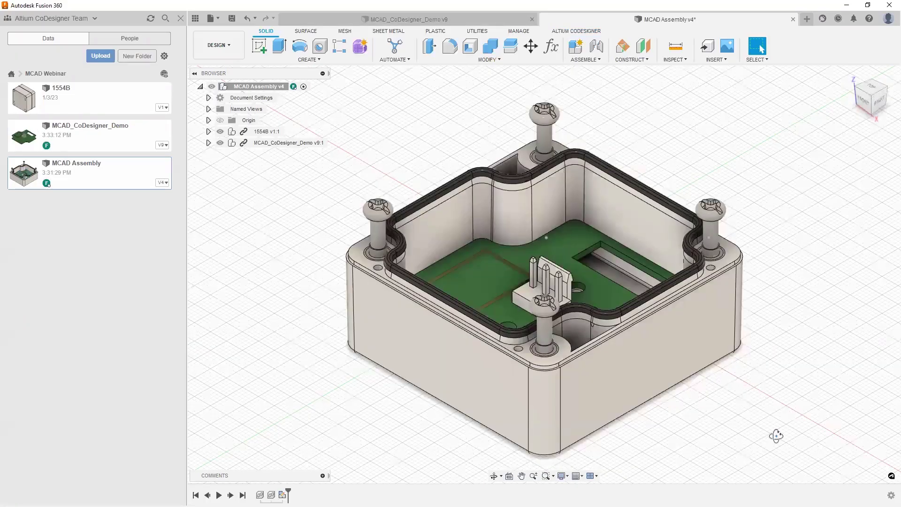
pyautogui.keyDown('shift'); pyautogui.moveTo(775, 435); pyautogui.dragTo(675, 86, button='middle'); pyautogui.keyUp('shift')
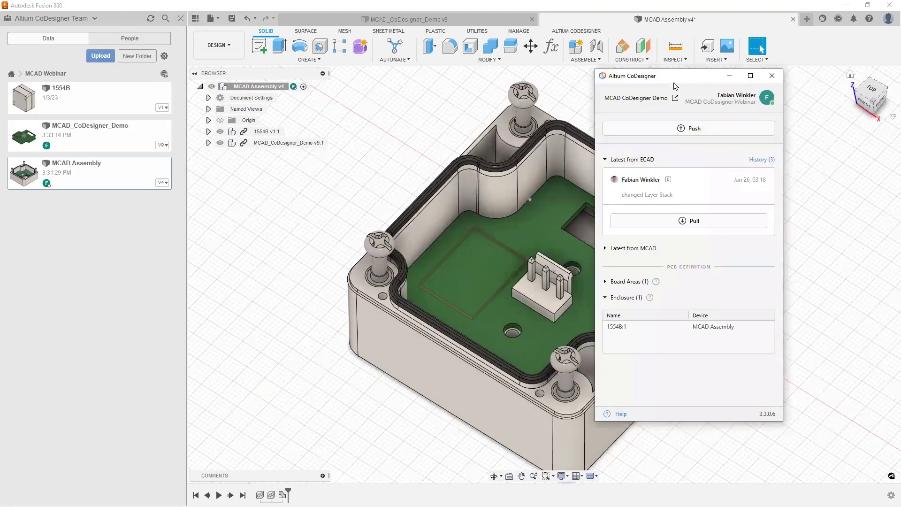
# Step: Push the design to Altium with the comment 'Edits made' and acknowledge the unsupported-features warning
pyautogui.click(605, 282)
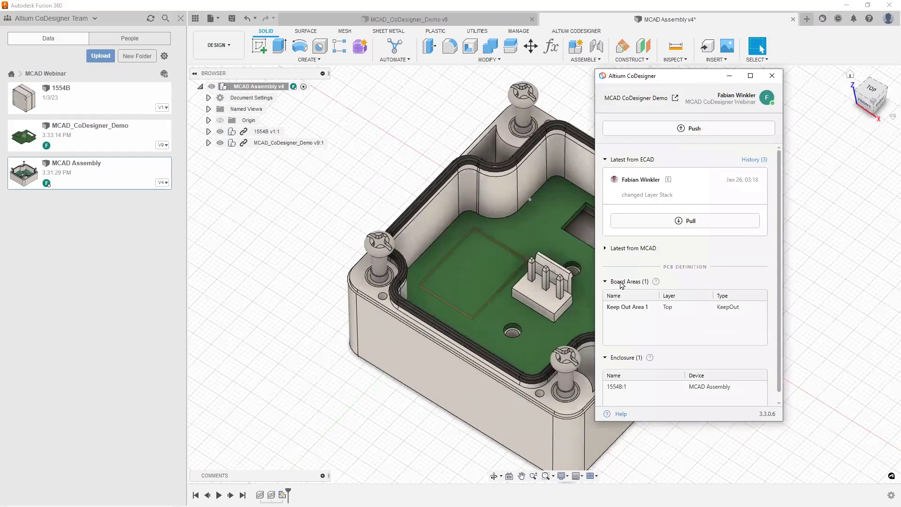
pyautogui.click(627, 308)
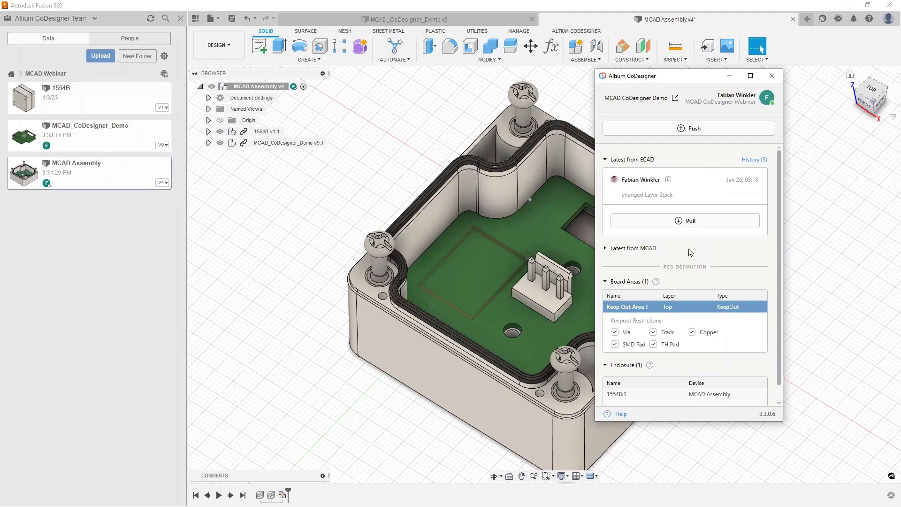
pyautogui.click(697, 130)
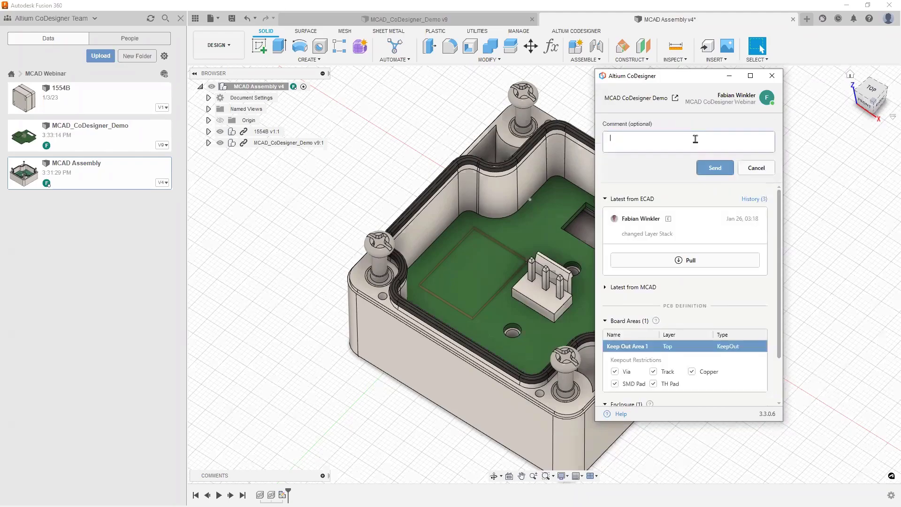
pyautogui.write('Edits made')
pyautogui.click(716, 169)
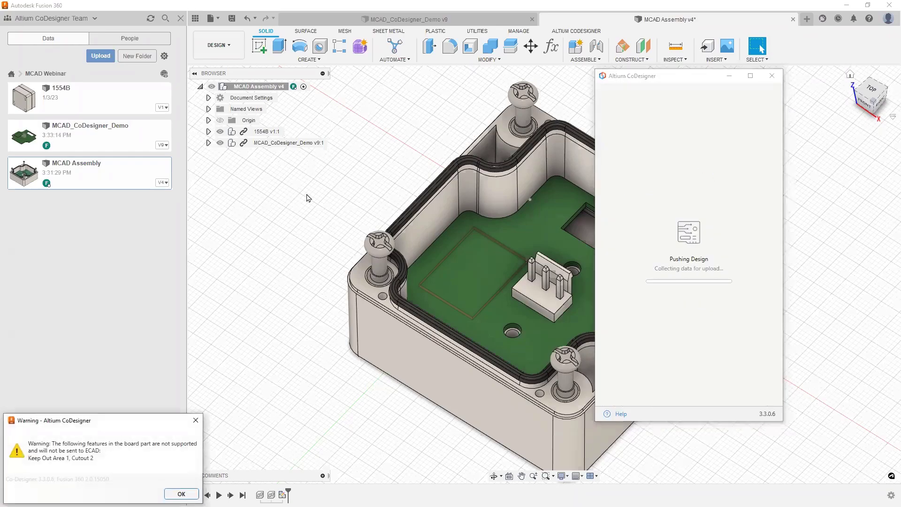
pyautogui.moveTo(138, 427); pyautogui.dragTo(393, 179)
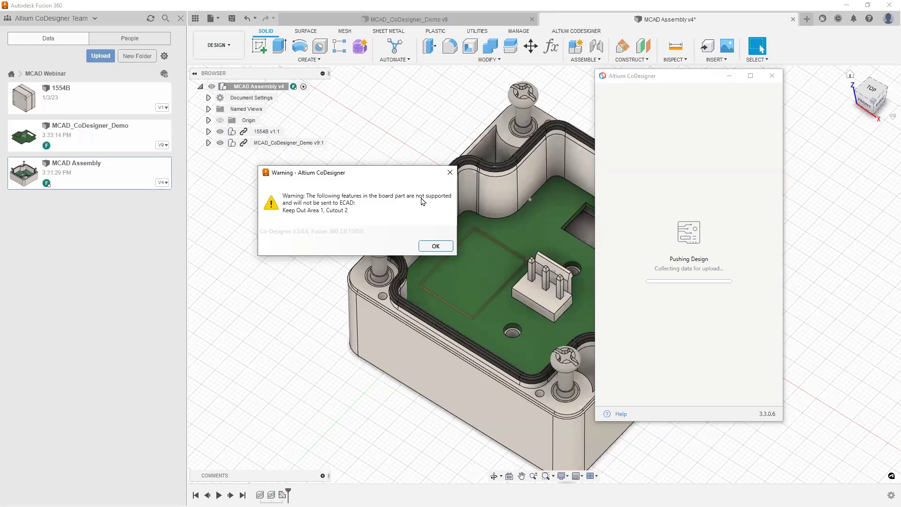
pyautogui.click(437, 246)
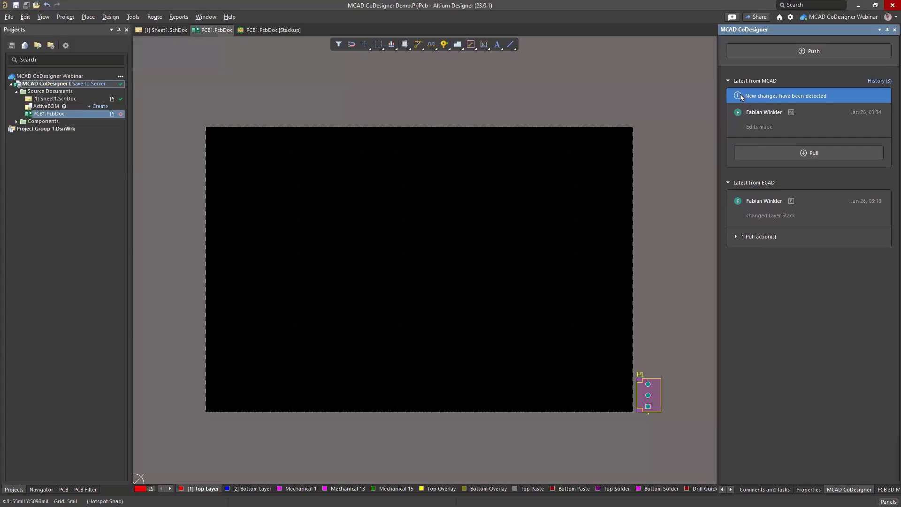
# Step: Pull the MCAD changes, keep Cutout 2_1 included, and apply all changes to PCB1
pyautogui.click(784, 153)
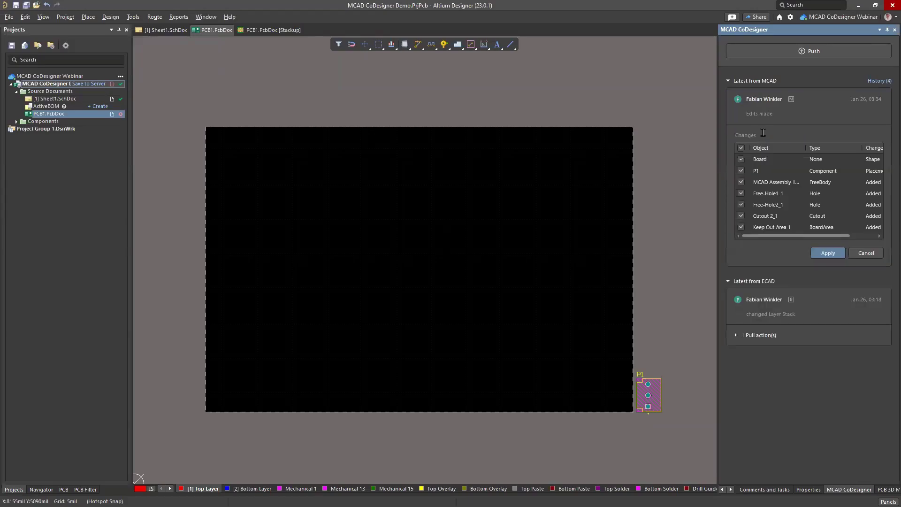
pyautogui.click(779, 158)
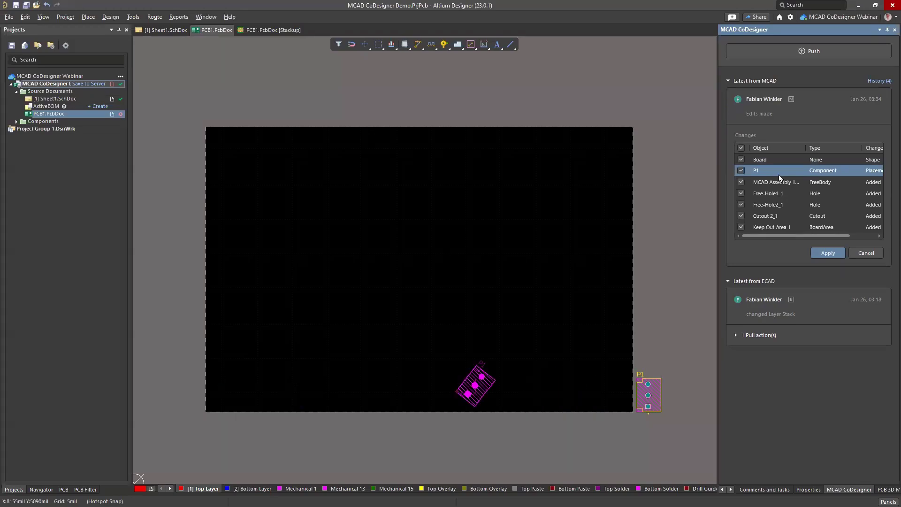
pyautogui.keyDown('shift'); pyautogui.click(773, 227); pyautogui.keyUp('shift')
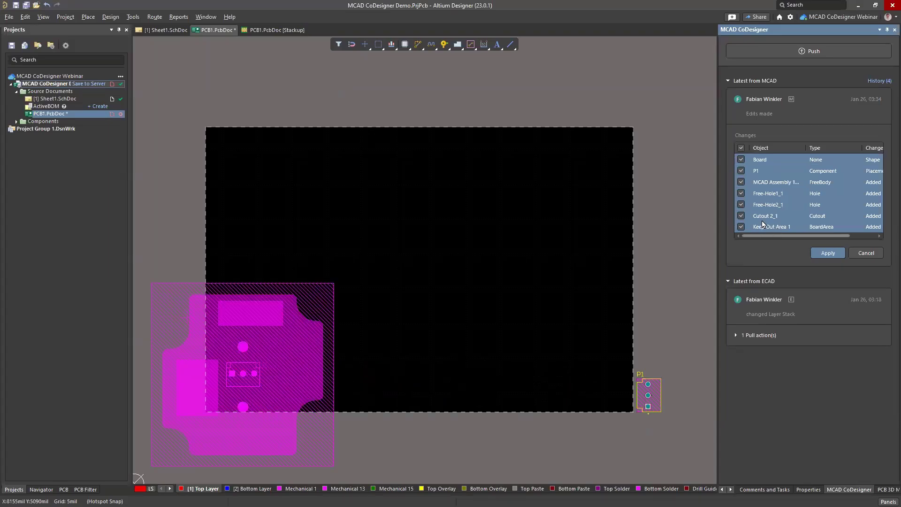
pyautogui.click(767, 216)
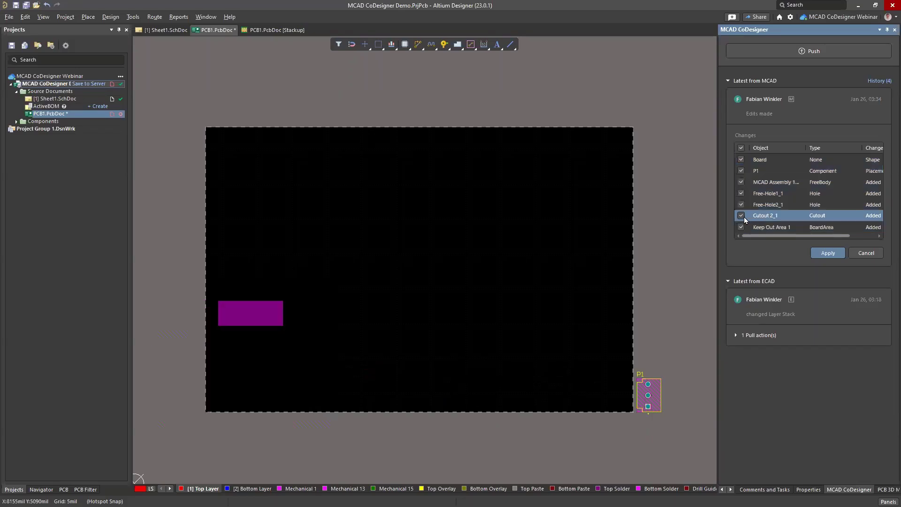
pyautogui.click(742, 215)
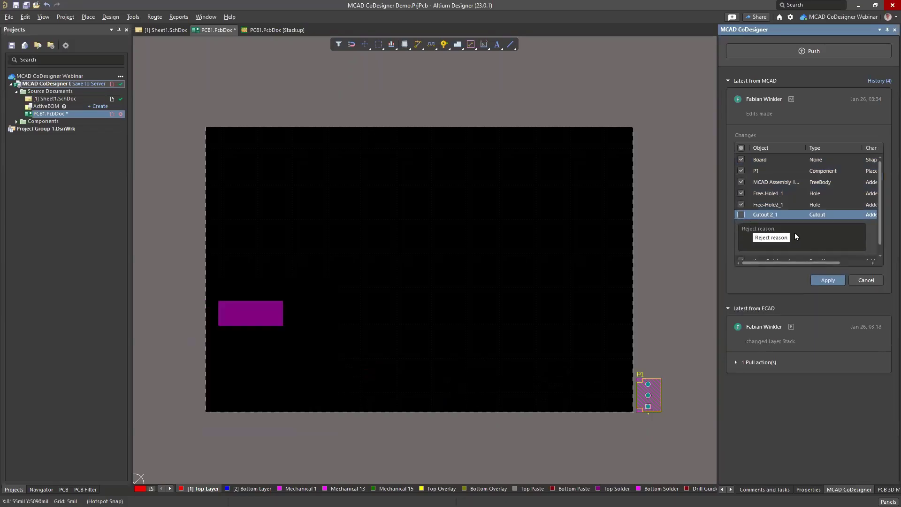
pyautogui.click(742, 216)
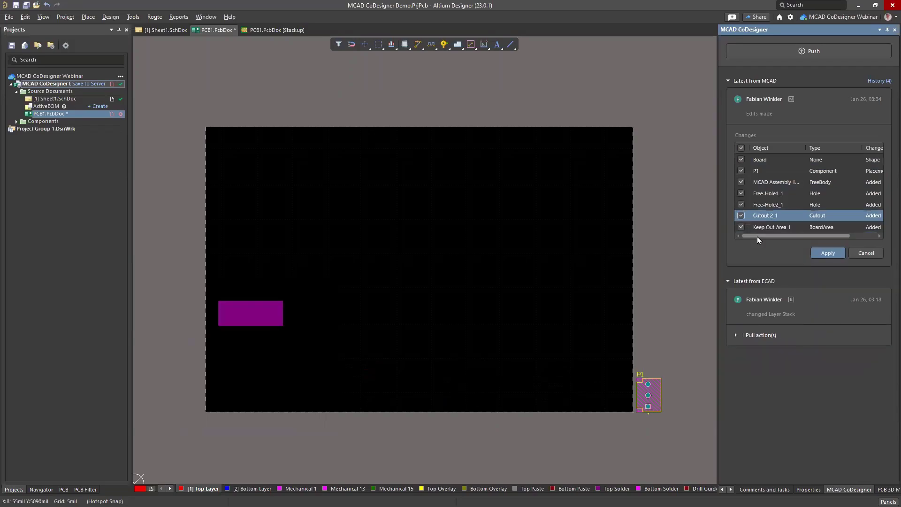
pyautogui.click(831, 253)
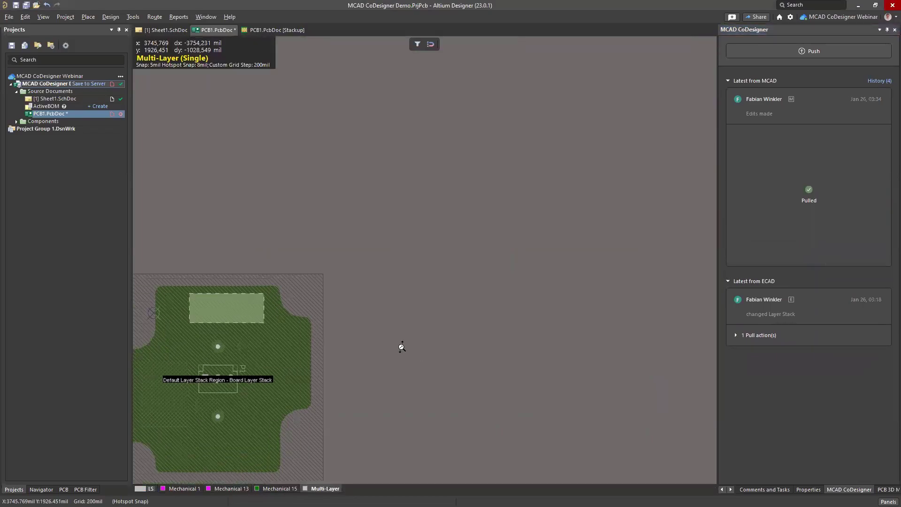
# Step: Switch the Altium board to 3D view and orbit to see the enclosure at an angle
pyautogui.keyDown('ctrl'); pyautogui.scroll(-3, 402, 347); pyautogui.keyUp('ctrl')
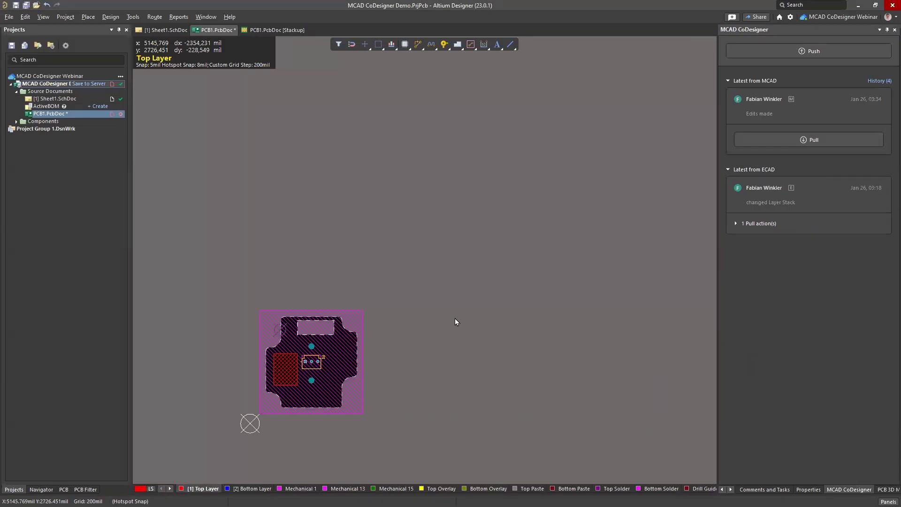
pyautogui.press('3')
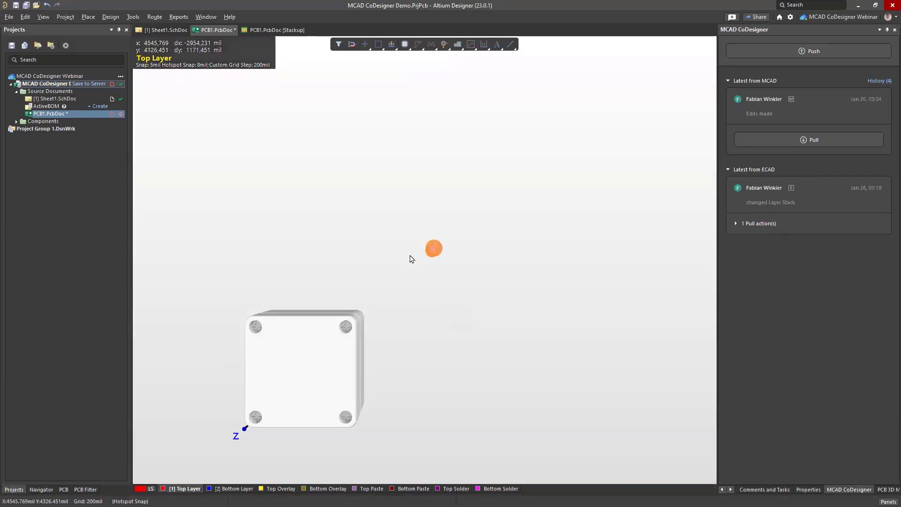
pyautogui.keyDown('shift'); pyautogui.moveTo(417, 381); pyautogui.dragTo(488, 236, button='right'); pyautogui.keyUp('shift')
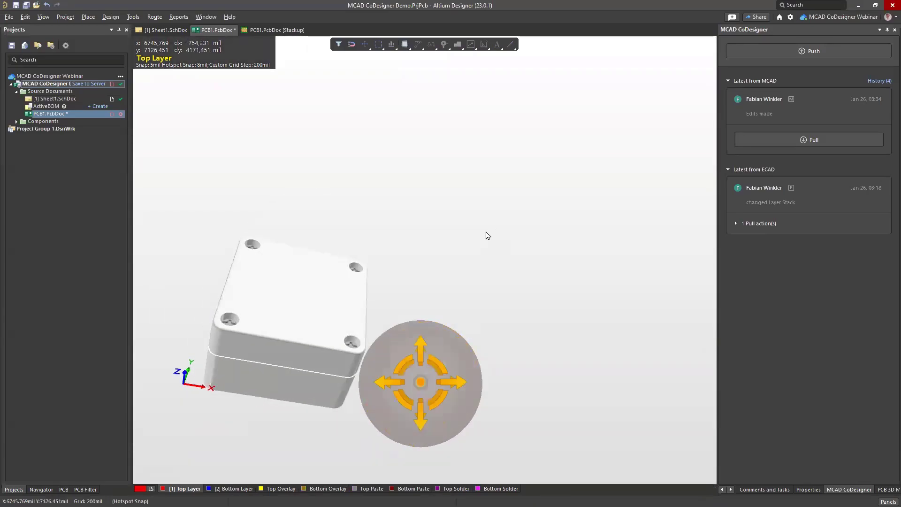
pyautogui.press('shift')
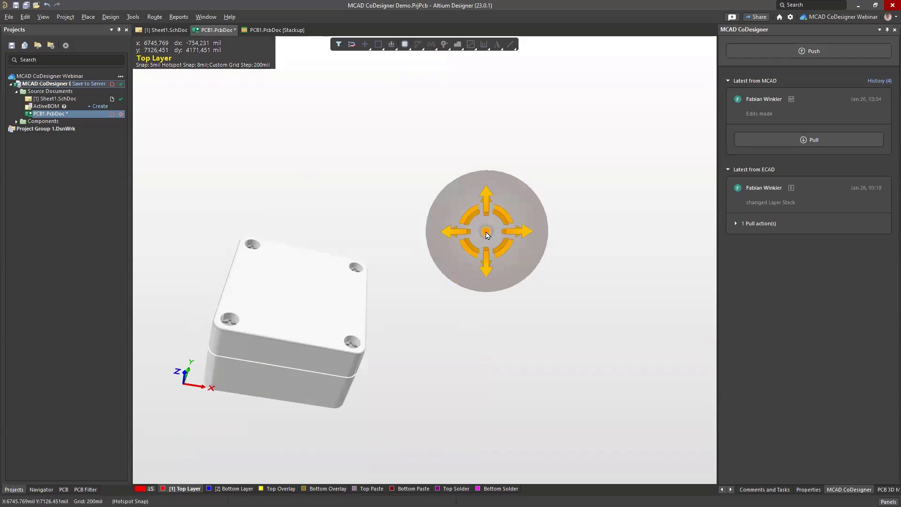
pyautogui.keyDown('shift'); pyautogui.moveTo(486, 234); pyautogui.dragTo(487, 235, button='right'); pyautogui.keyUp('shift')
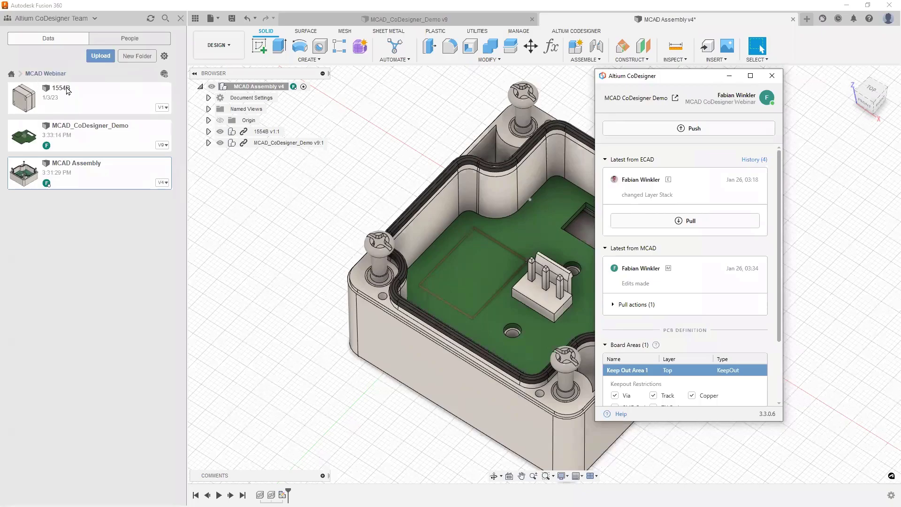
# Step: Select the 1554B enclosure design in Fusion's Data panel and return to Altium Designer
pyautogui.click(21, 98)
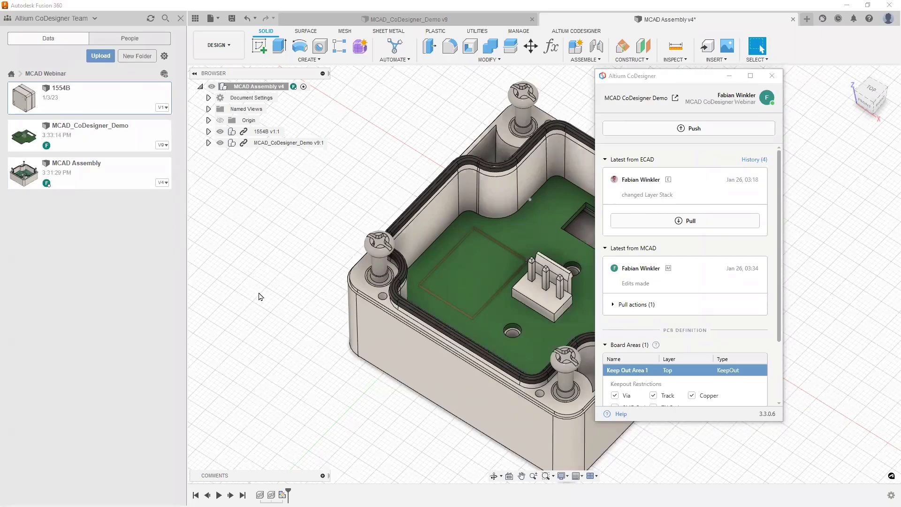
pyautogui.hotkey('alt', 'Tab')
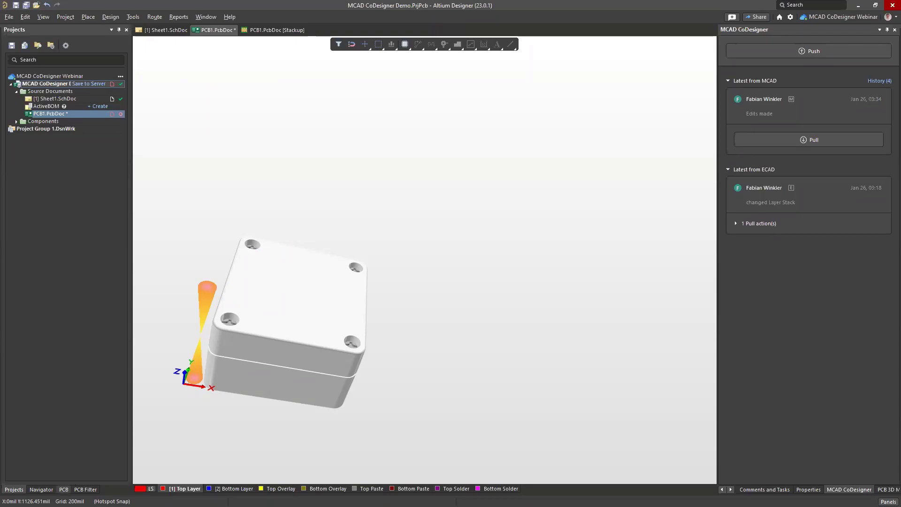
# Step: Set the PCB panel to list the board's free 3D models and select MCAD Assembly
pyautogui.click(63, 489)
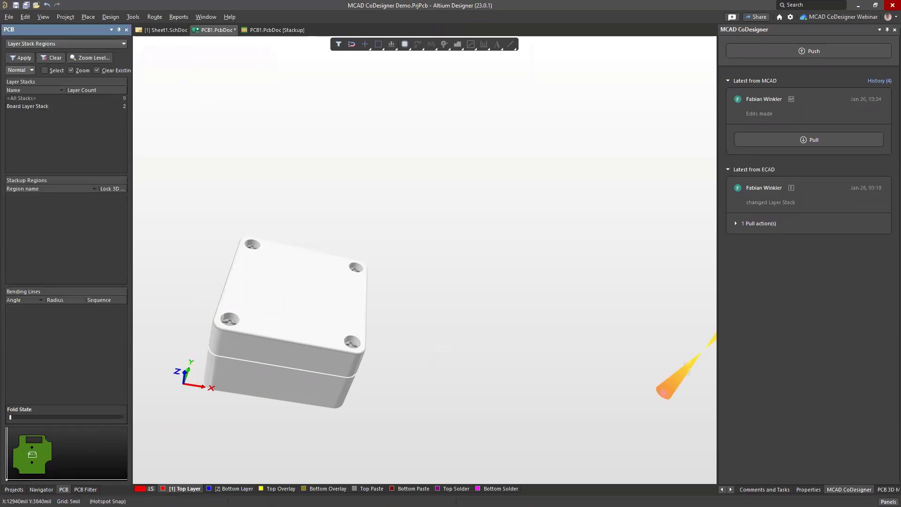
pyautogui.click(889, 501)
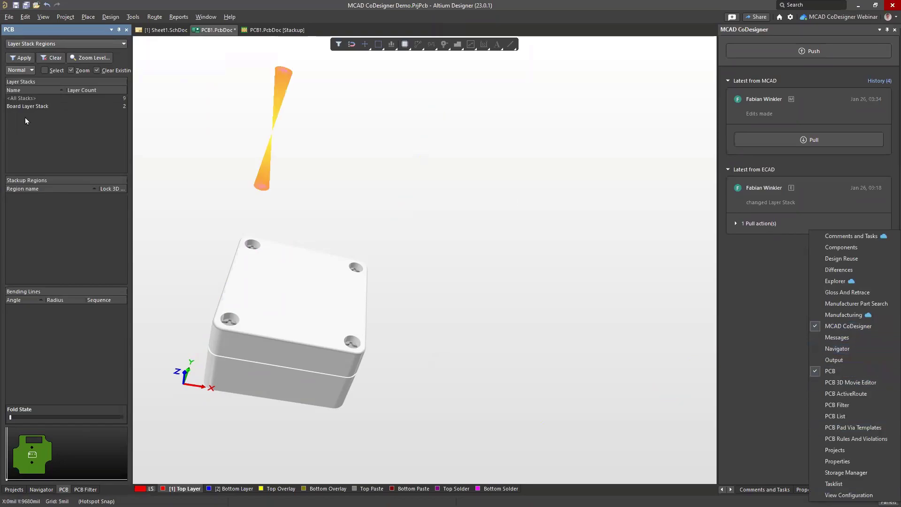
pyautogui.click(47, 42)
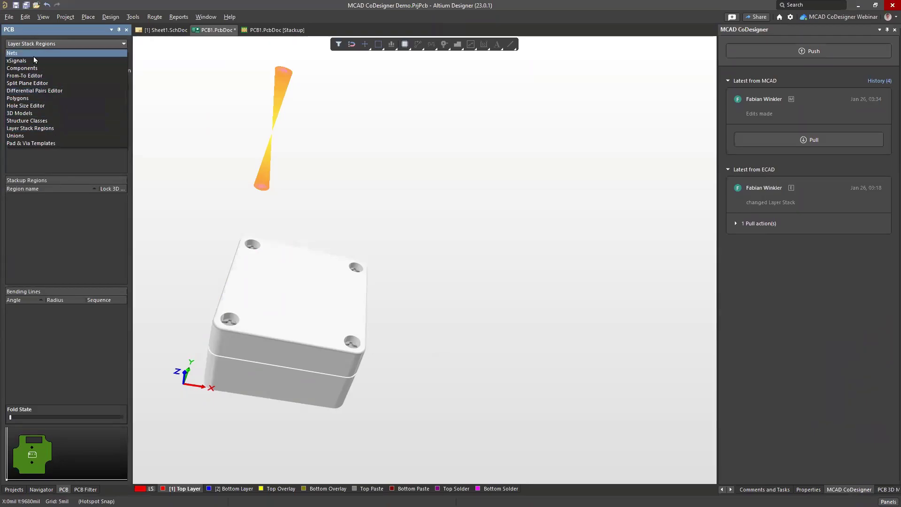
pyautogui.click(32, 111)
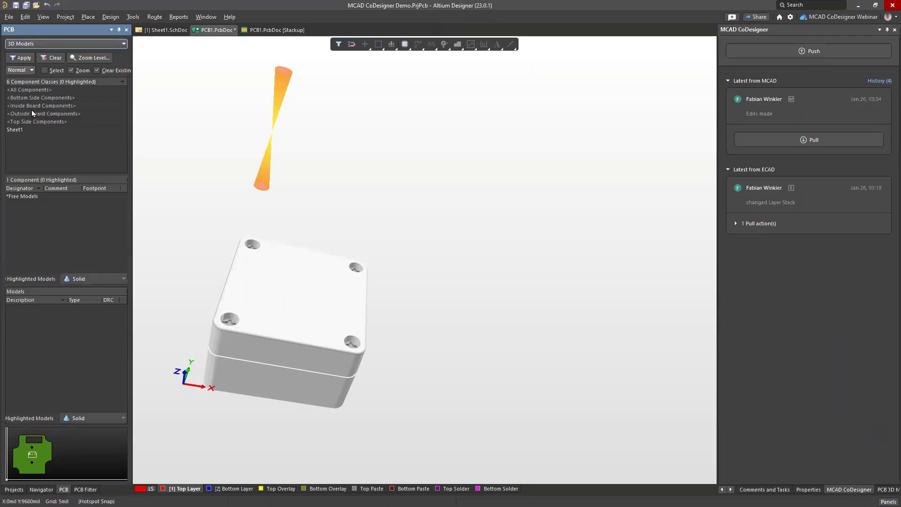
pyautogui.click(26, 196)
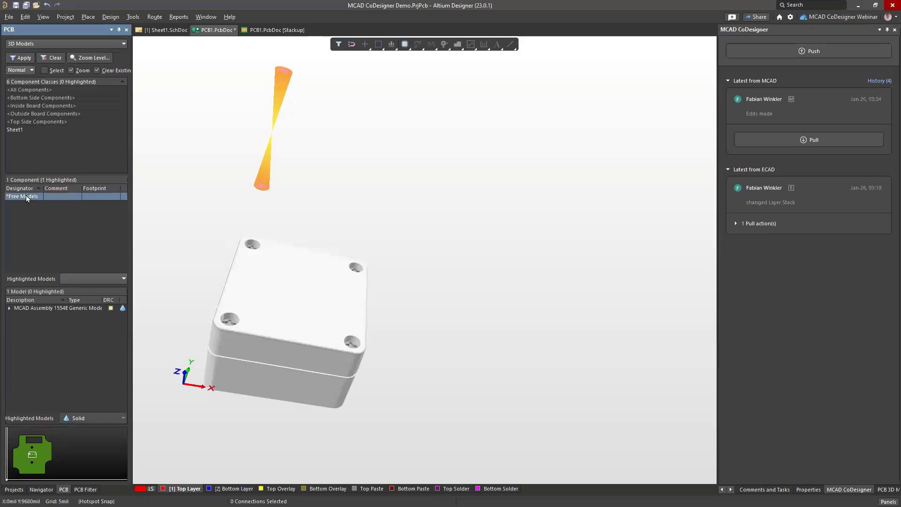
pyautogui.click(32, 309)
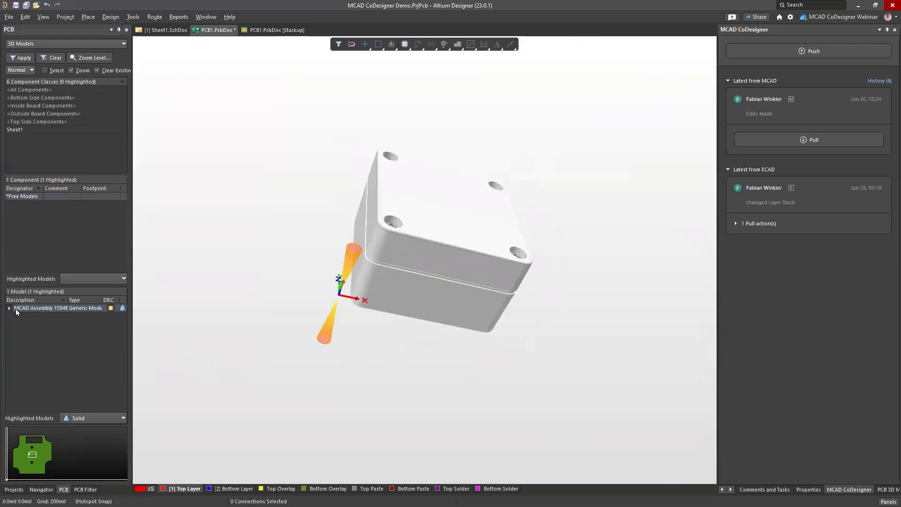
# Step: Expand MCAD Assembly and hide the 1554B Lid part
pyautogui.click(9, 308)
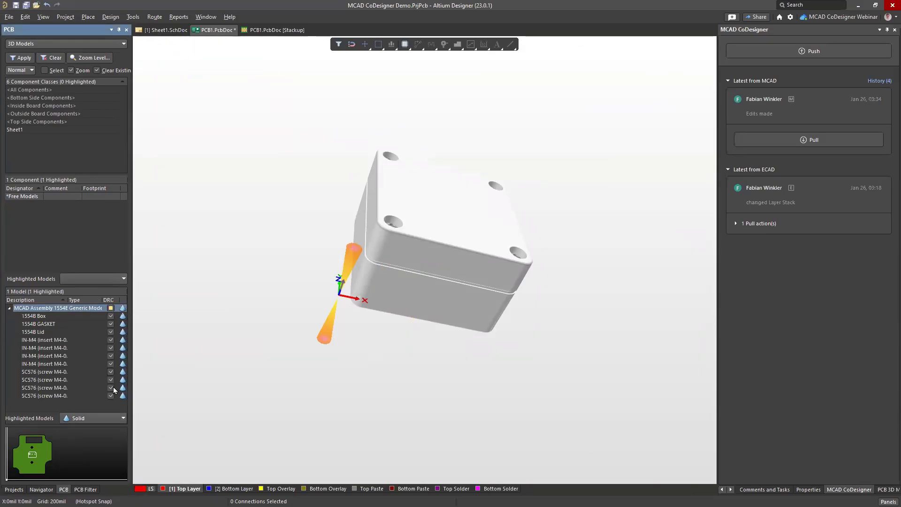
pyautogui.click(52, 331)
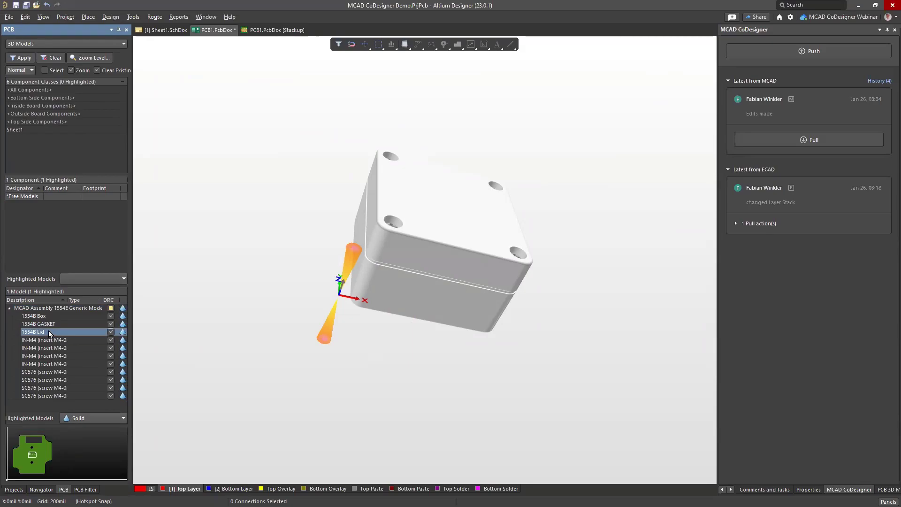
pyautogui.click(122, 333)
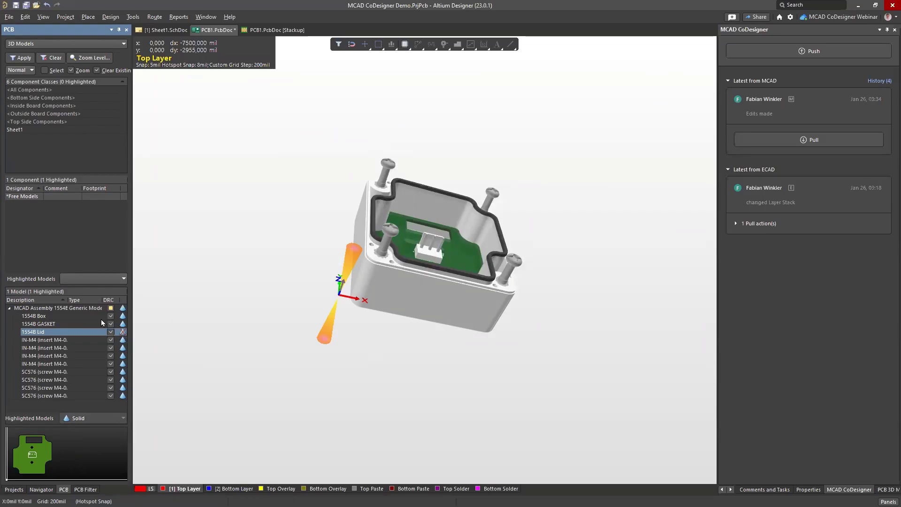
# Step: Render the highlighted MCAD Assembly models at 25% opacity
pyautogui.click(68, 308)
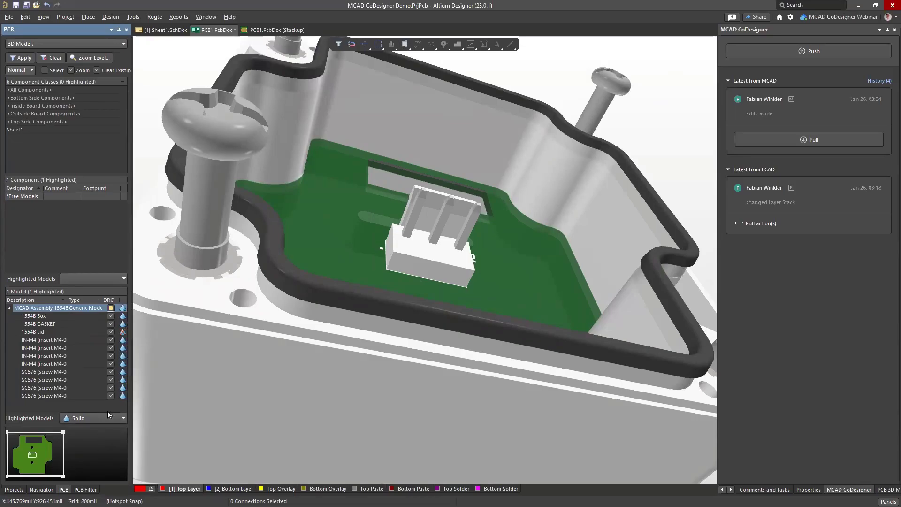
pyautogui.click(122, 419)
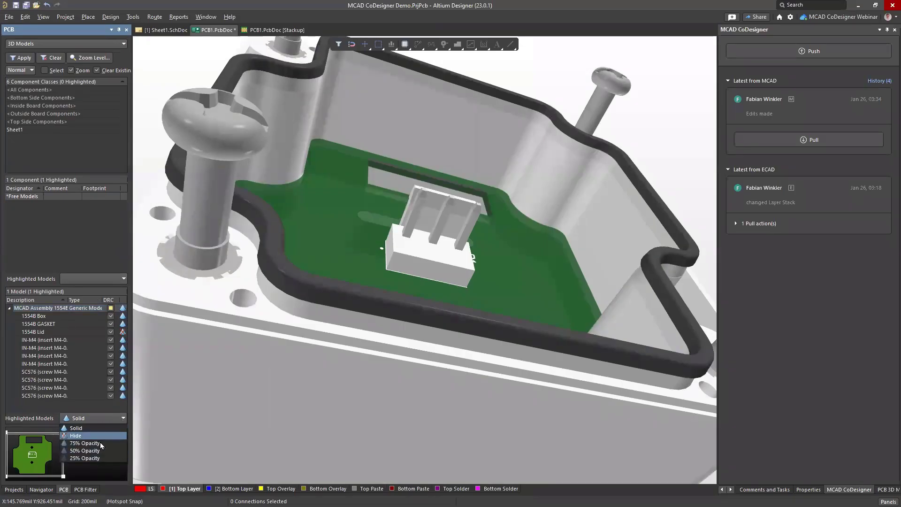
pyautogui.click(99, 459)
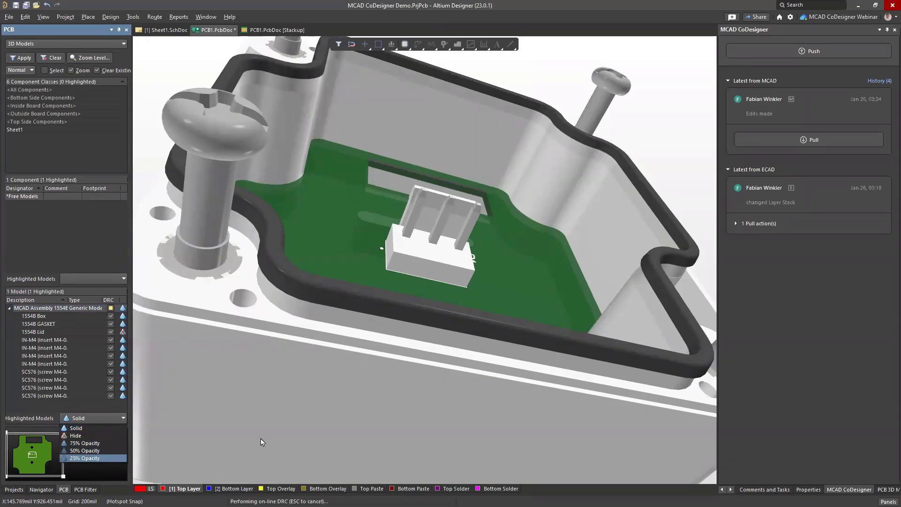
pyautogui.keyDown('ctrl'); pyautogui.scroll(-5, 420, 190); pyautogui.keyUp('ctrl')
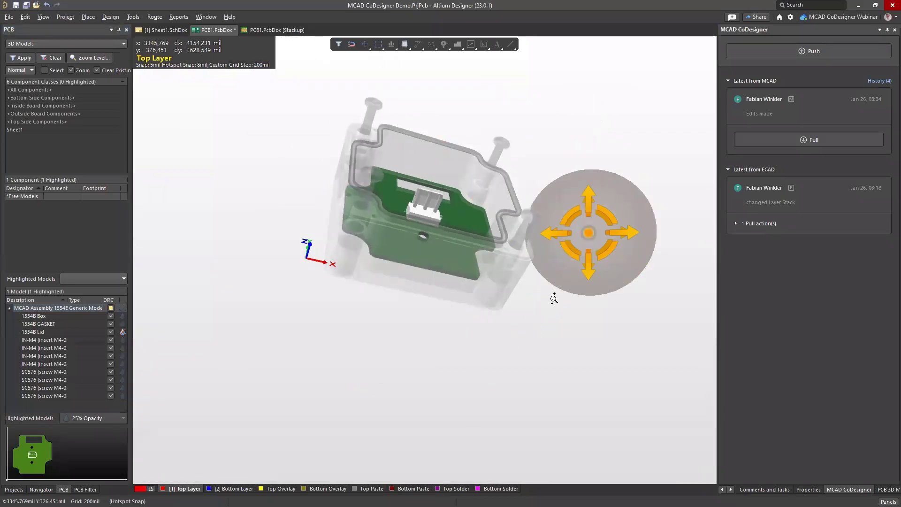
# Step: View the see-through enclosure from above, then return to 2D layout zoomed onto the board
pyautogui.keyDown('shift'); pyautogui.moveTo(552, 298); pyautogui.dragTo(446, 454, button='right'); pyautogui.keyUp('shift')
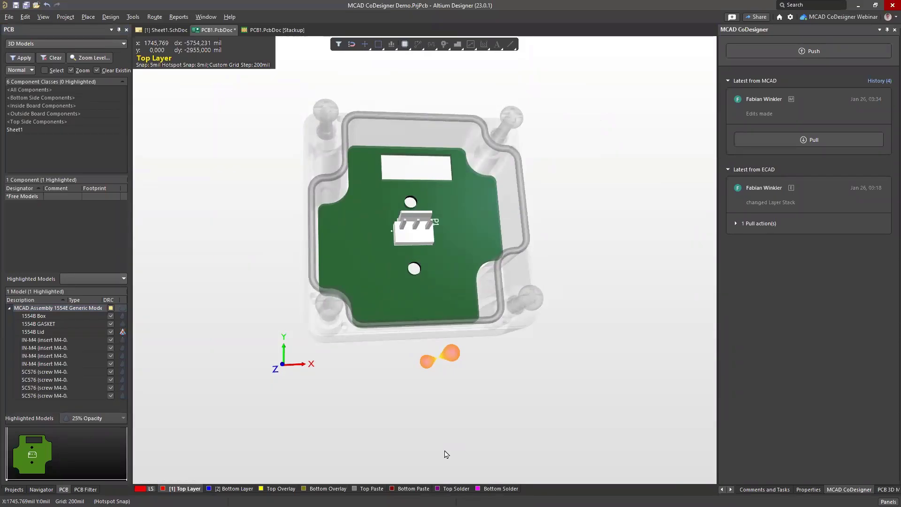
pyautogui.press('2')
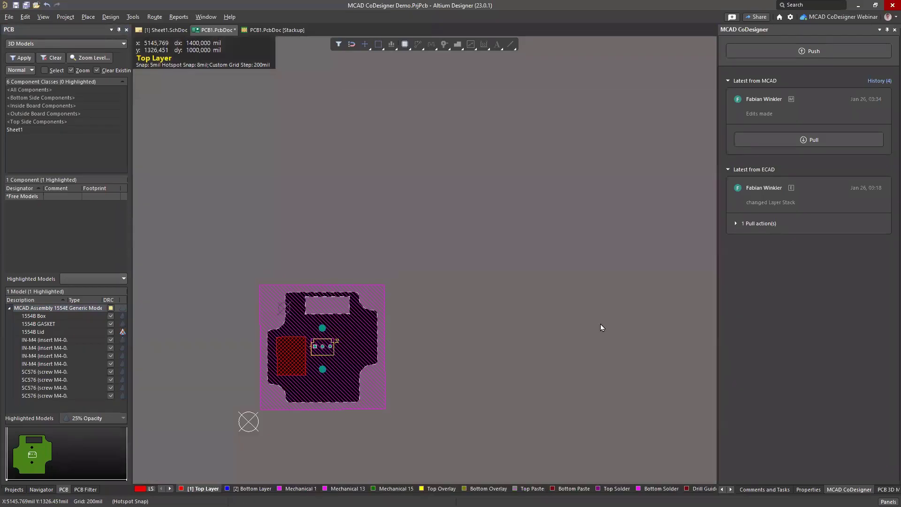
pyautogui.keyDown('ctrl'); pyautogui.scroll(1, 432, 371); pyautogui.keyUp('ctrl')
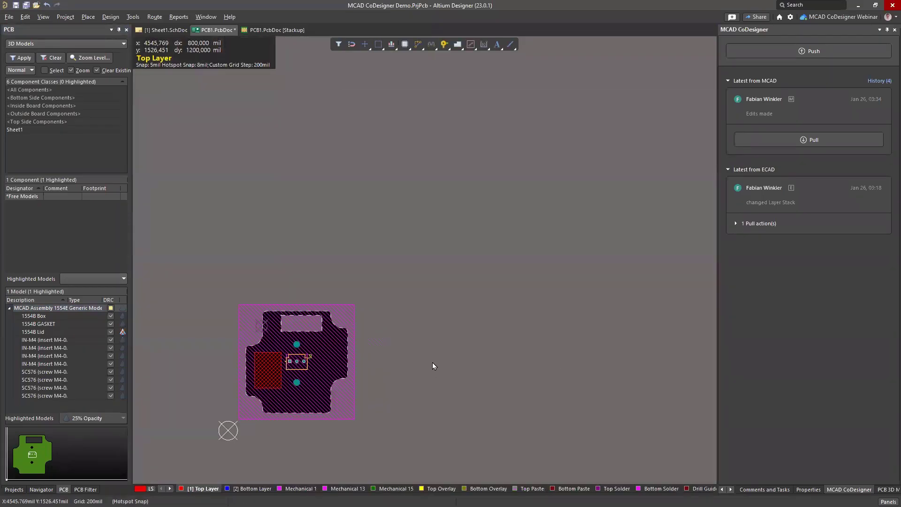
pyautogui.moveTo(190, 338)
pyautogui.mouseDown(button='right')
pyautogui.moveTo(237, 288)
pyautogui.moveTo(319, 301)
pyautogui.mouseUp(button='right')
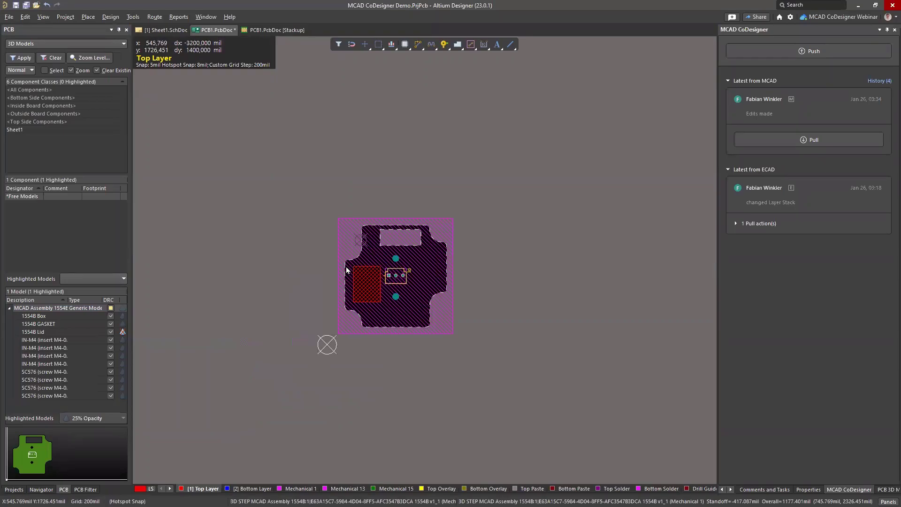
pyautogui.keyDown('ctrl'); pyautogui.scroll(3, 328, 322); pyautogui.keyUp('ctrl')
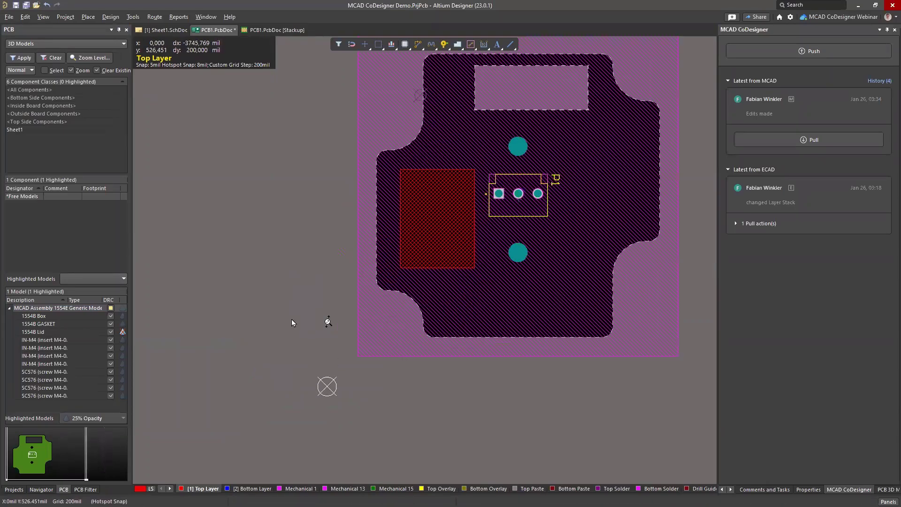
pyautogui.hscroll(2, 334, 143)
pyautogui.scroll(1, 334, 143)
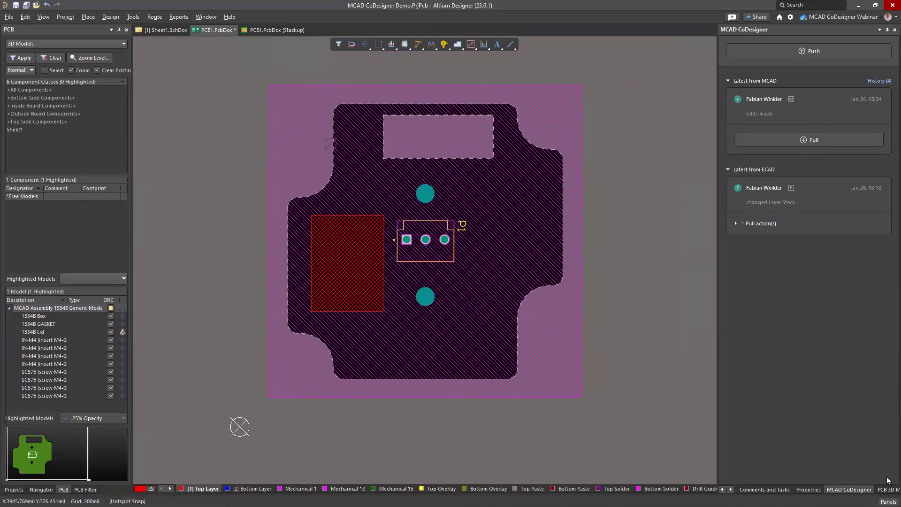
# Step: Hide 3D bodies in View Configuration's View Options and save the PCB document
pyautogui.click(888, 502)
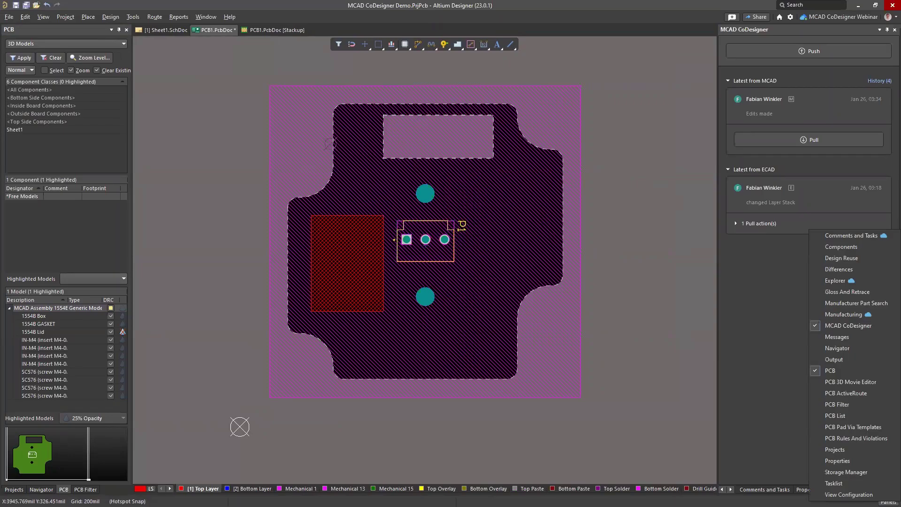
pyautogui.click(849, 494)
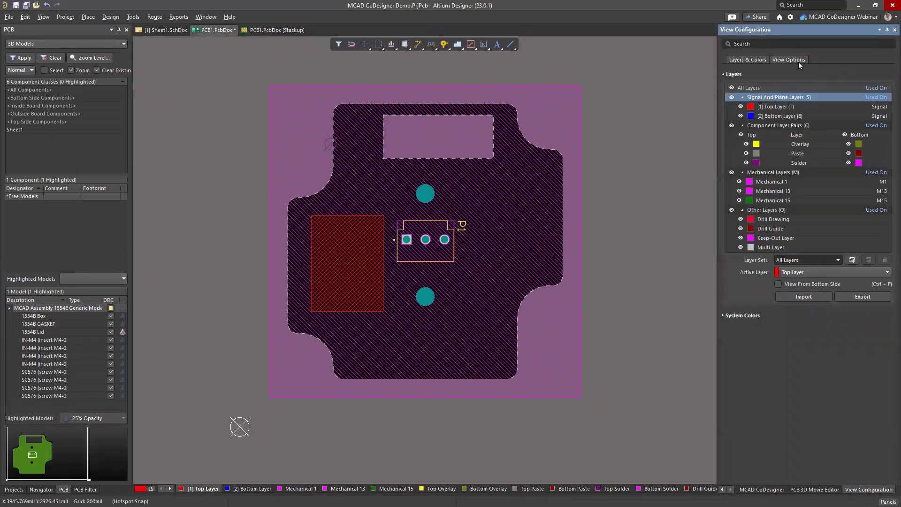
pyautogui.click(787, 60)
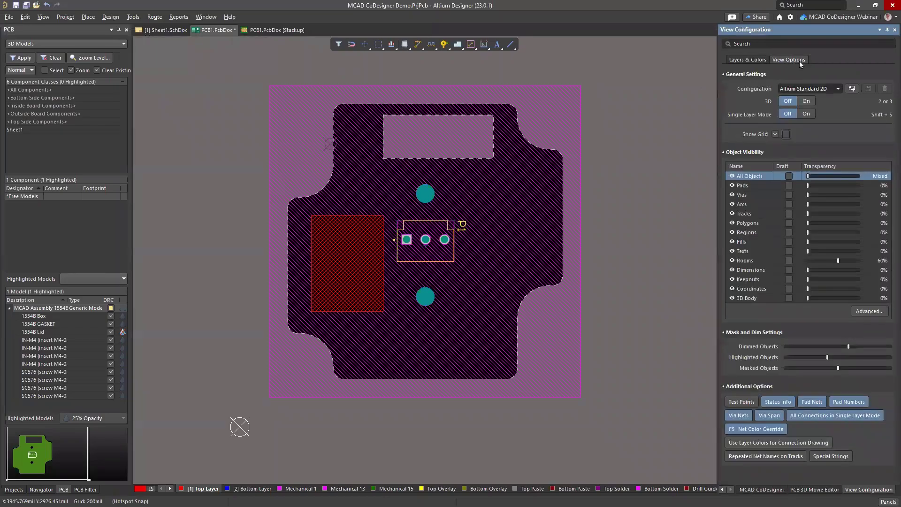
pyautogui.click(732, 298)
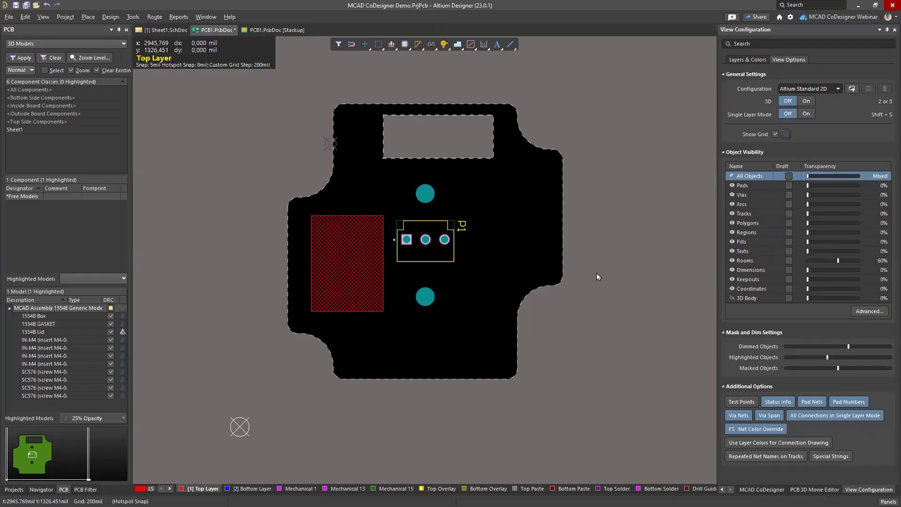
pyautogui.hotkey('ctrl', 's')
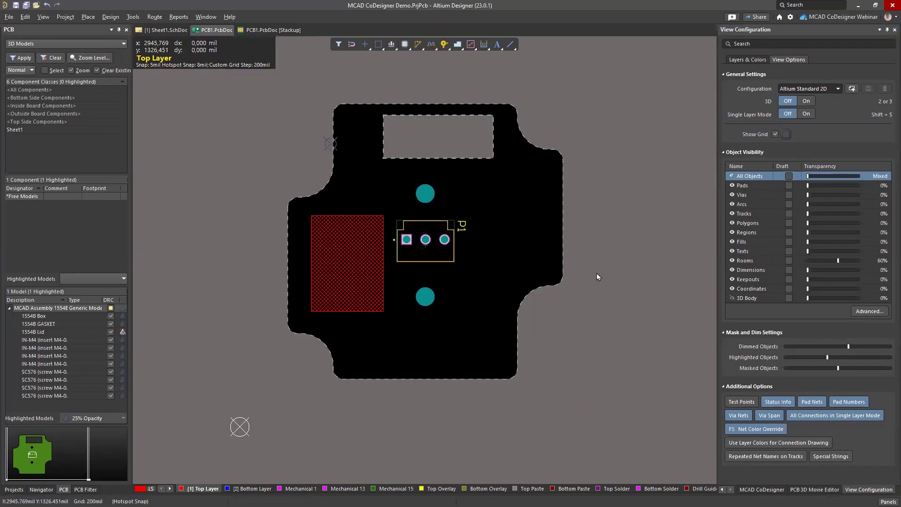
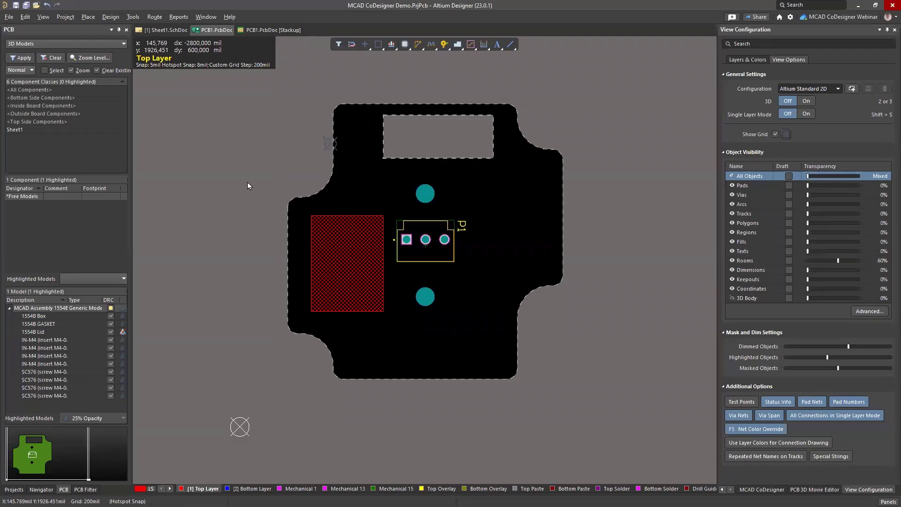
# Step: Fit the whole PCB1 board into the view
pyautogui.click(263, 181)
pyautogui.keyDown('ctrl'); pyautogui.scroll(-2, 252, 186); pyautogui.keyUp('ctrl')
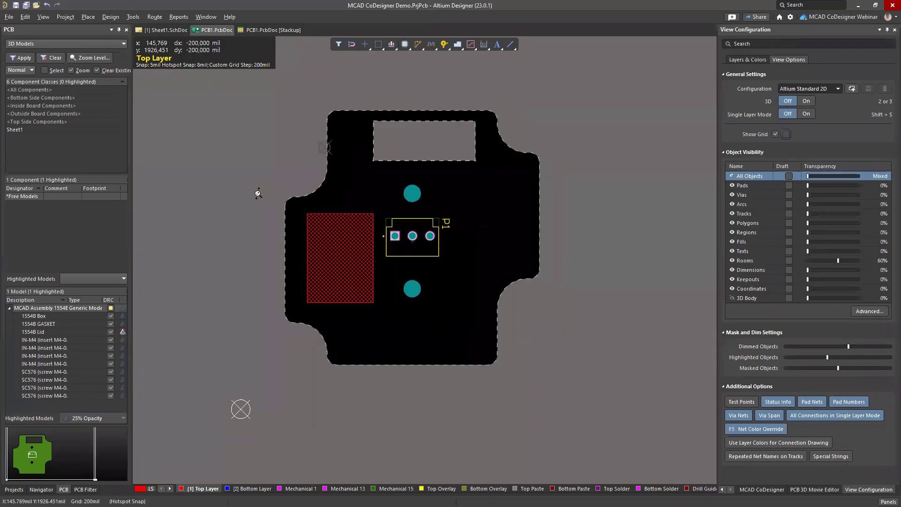
pyautogui.keyDown('ctrl'); pyautogui.scroll(2, 282, 202); pyautogui.keyUp('ctrl')
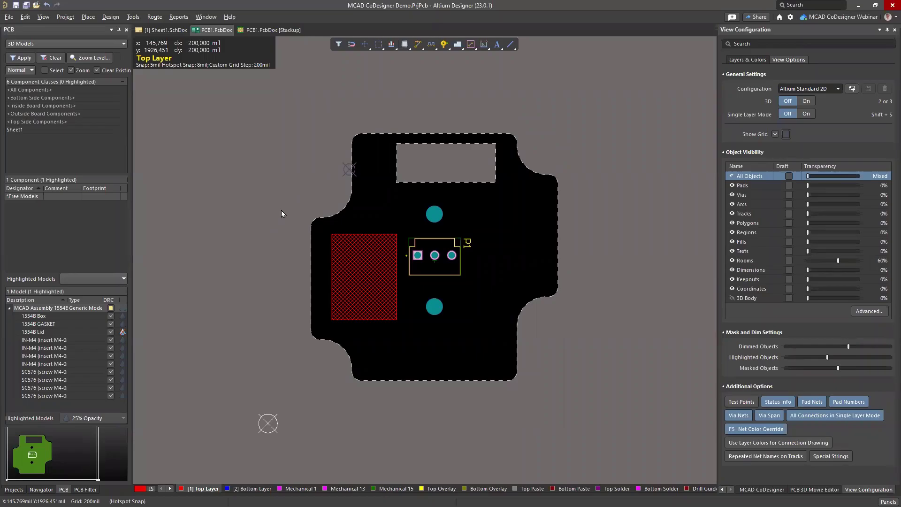
pyautogui.hotkey('ctrl', 'pagedown')
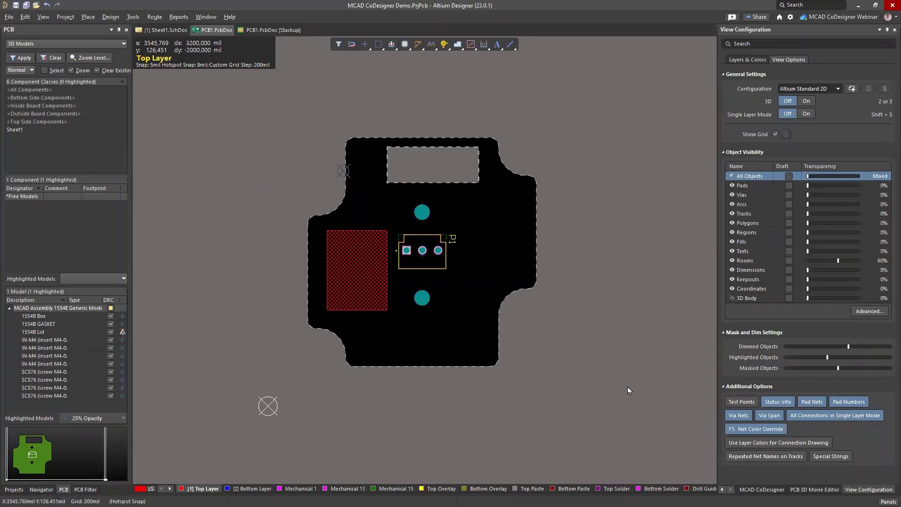
pyautogui.click(613, 285)
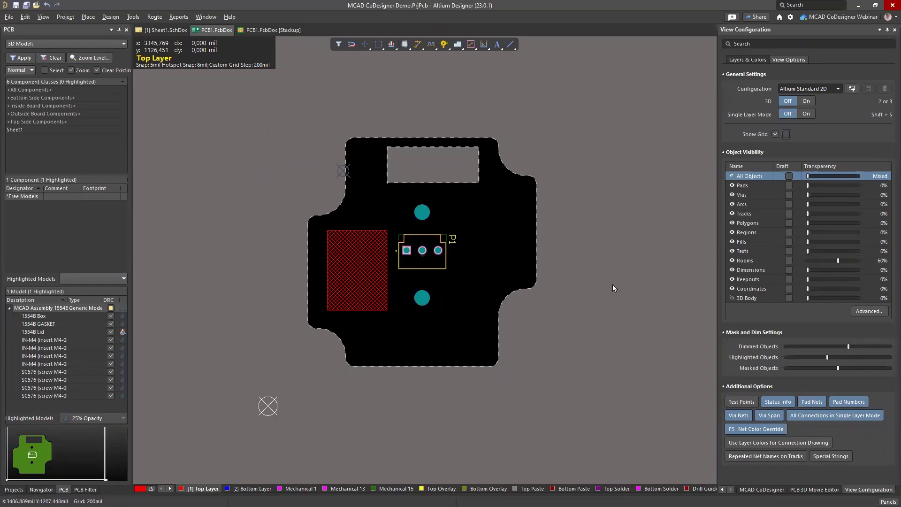
# Step: Route a top-layer track from pad 3 of P1 up and down the board's right side
pyautogui.hotkey('ctrl', 'w')
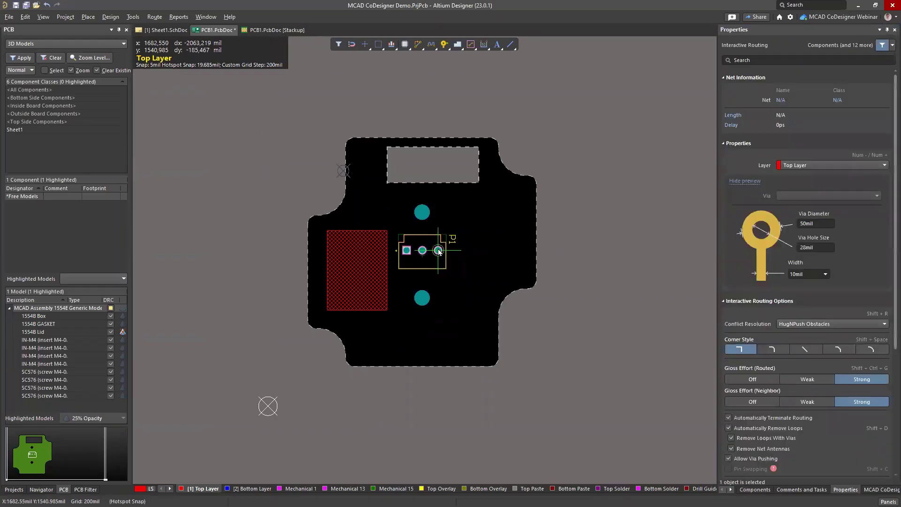
pyautogui.keyDown('ctrl'); pyautogui.scroll(2, 438, 255); pyautogui.keyUp('ctrl')
pyautogui.keyDown('ctrl'); pyautogui.scroll(1, 437, 255); pyautogui.keyUp('ctrl')
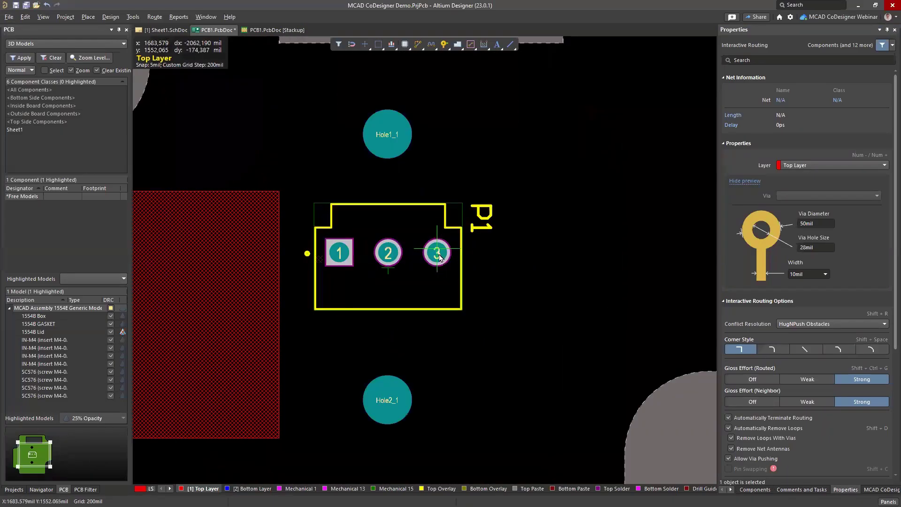
pyautogui.click(438, 253)
pyautogui.hotkey('shift', 'space')
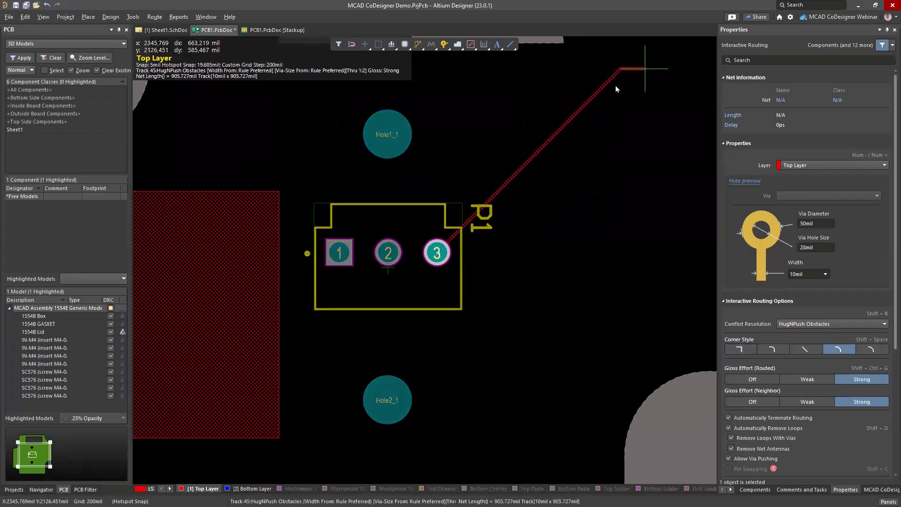
pyautogui.click(616, 86)
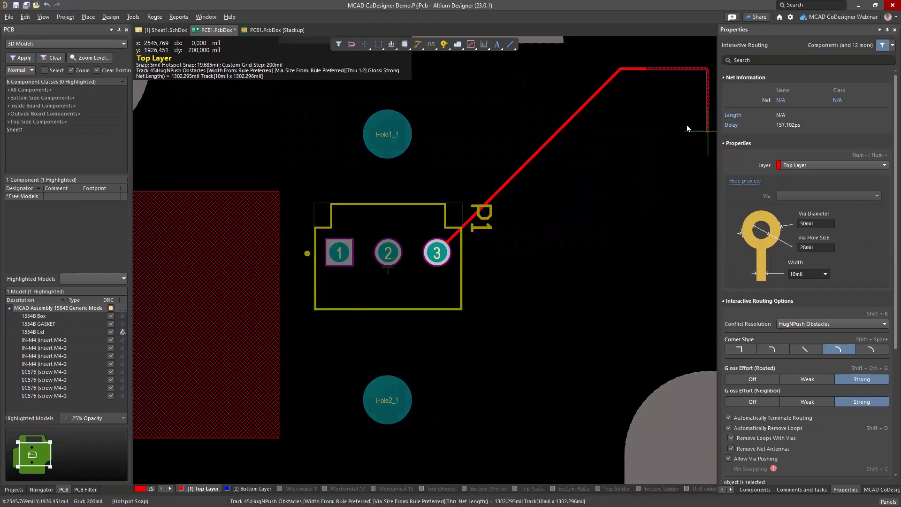
pyautogui.click(692, 141)
pyautogui.press('Escape')
# Step: Route a track from pad 2 through a via onto the Bottom Layer, running upward
pyautogui.click(393, 252)
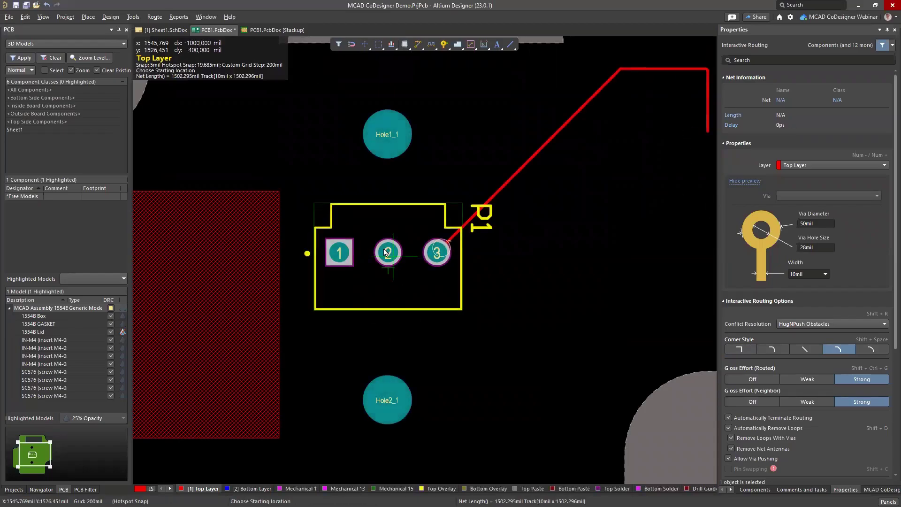
pyautogui.press('KP_Multiply')
pyautogui.click(607, 266)
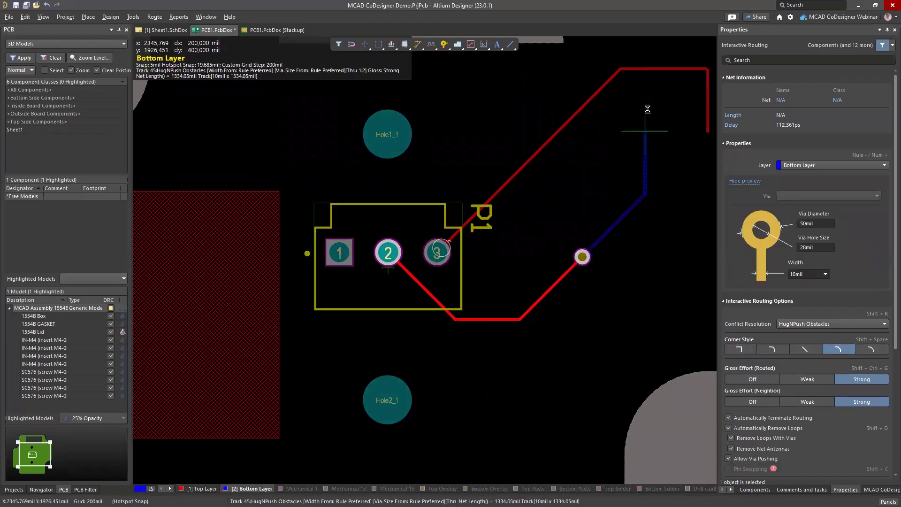
pyautogui.click(644, 131)
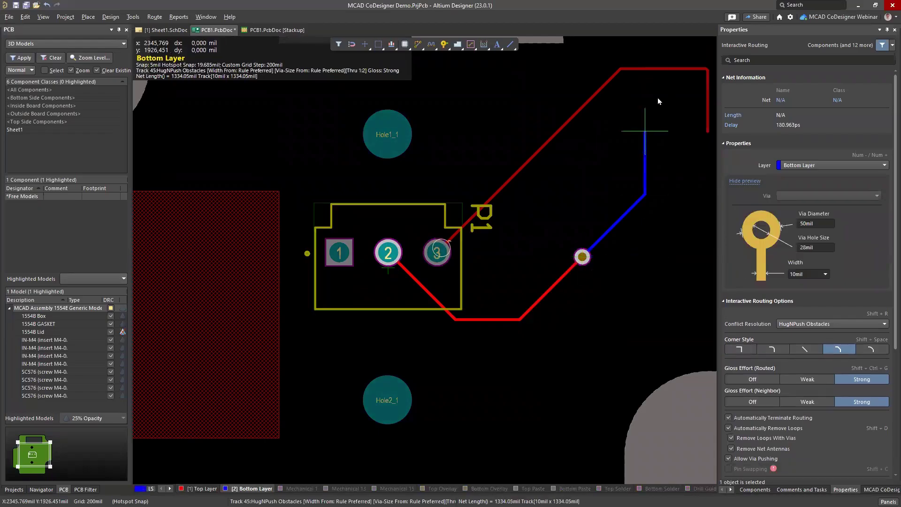
pyautogui.click(646, 44)
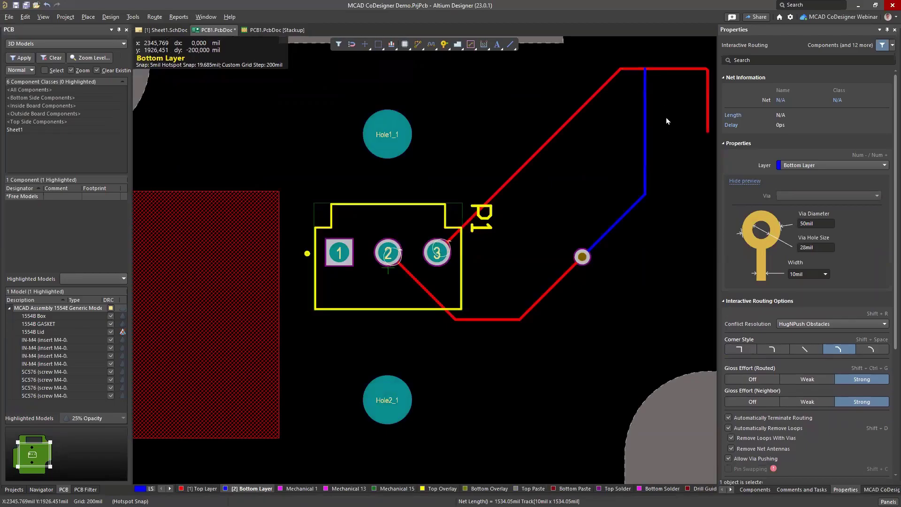
pyautogui.press('Escape')
# Step: Pan to the board's top cutout and save PCB1.PcbDoc
pyautogui.keyDown('ctrl'); pyautogui.scroll(-2, 603, 99); pyautogui.keyUp('ctrl')
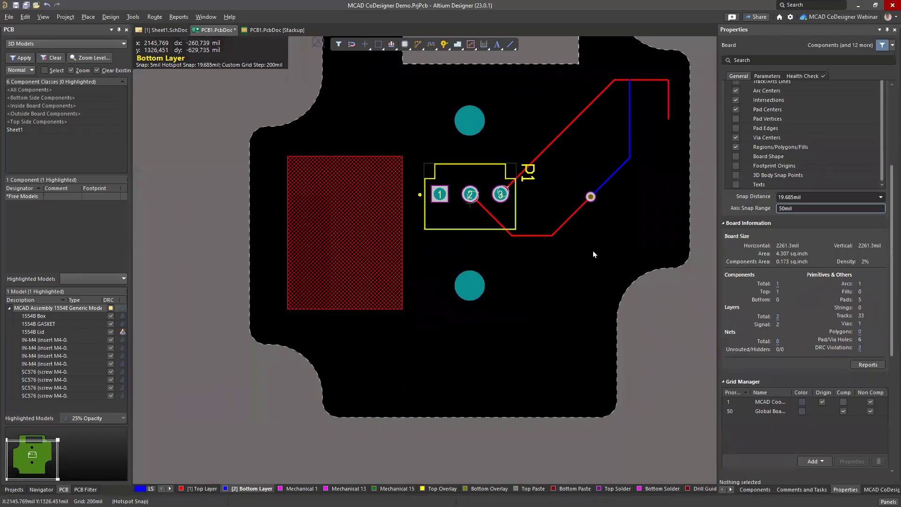
pyautogui.moveTo(590, 236); pyautogui.dragTo(545, 326, button='right')
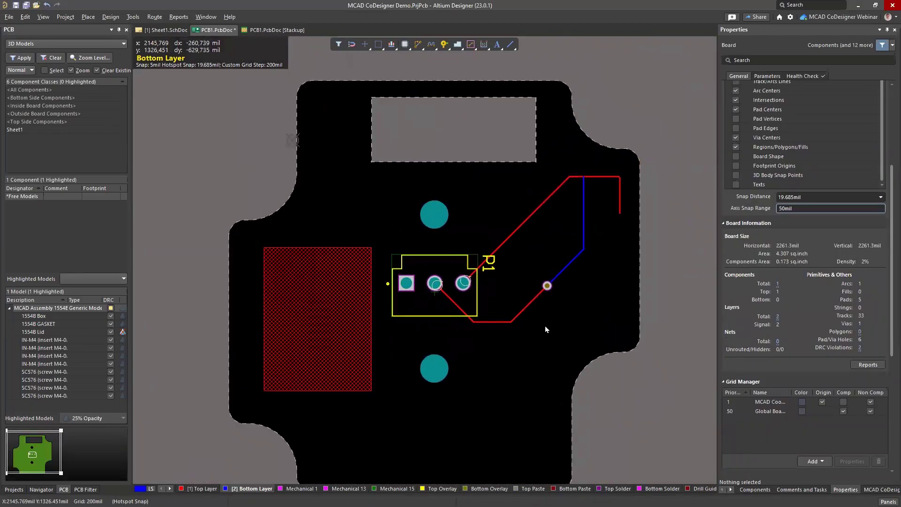
pyautogui.hotkey('ctrl', 's')
pyautogui.keyDown('ctrl'); pyautogui.scroll(-1, 660, 261); pyautogui.keyUp('ctrl')
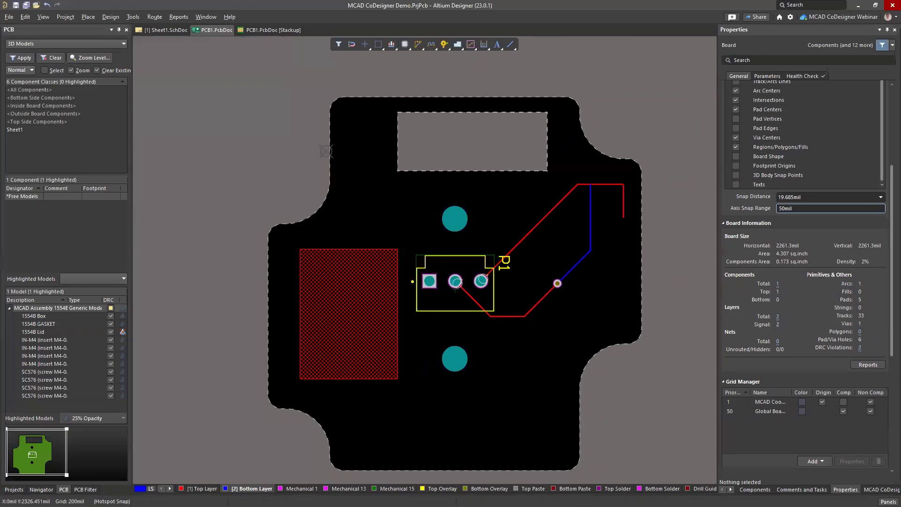
# Step: Push the board via MCAD CoDesigner with comment 'added track' and confirm the server save
pyautogui.click(14, 489)
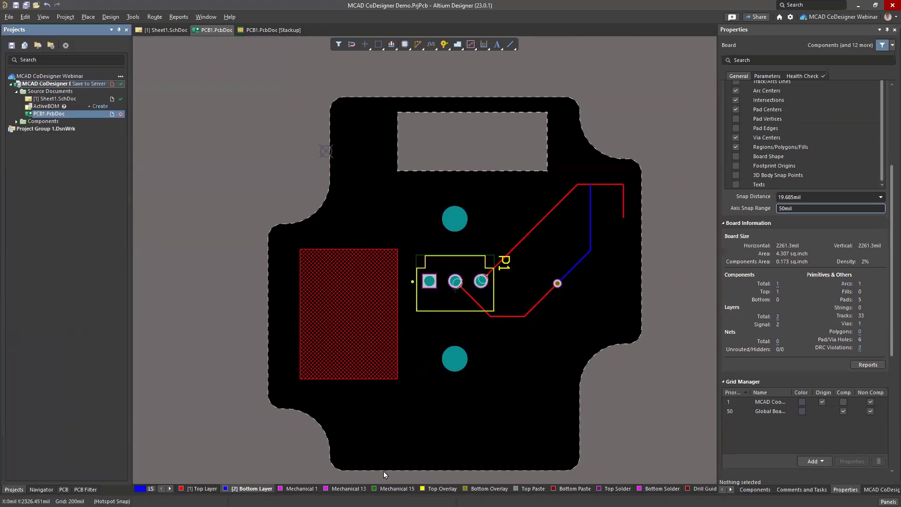
pyautogui.click(881, 489)
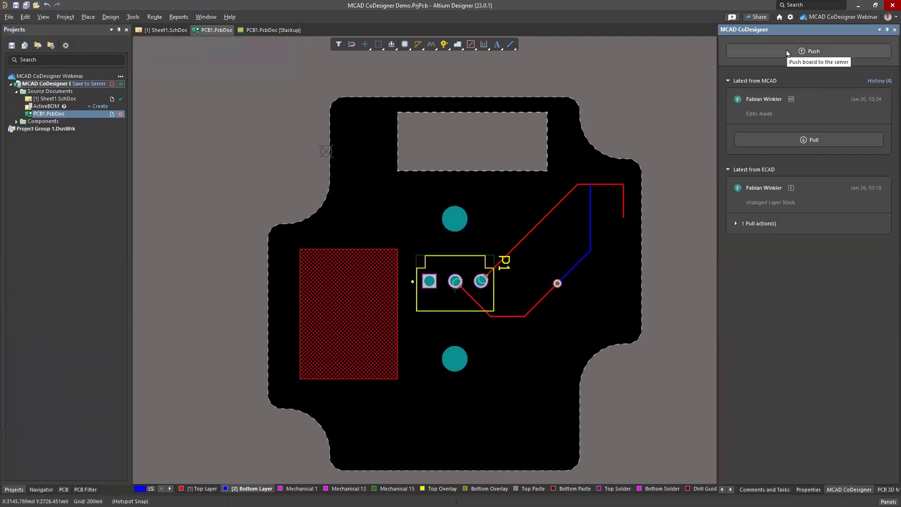
pyautogui.click(804, 53)
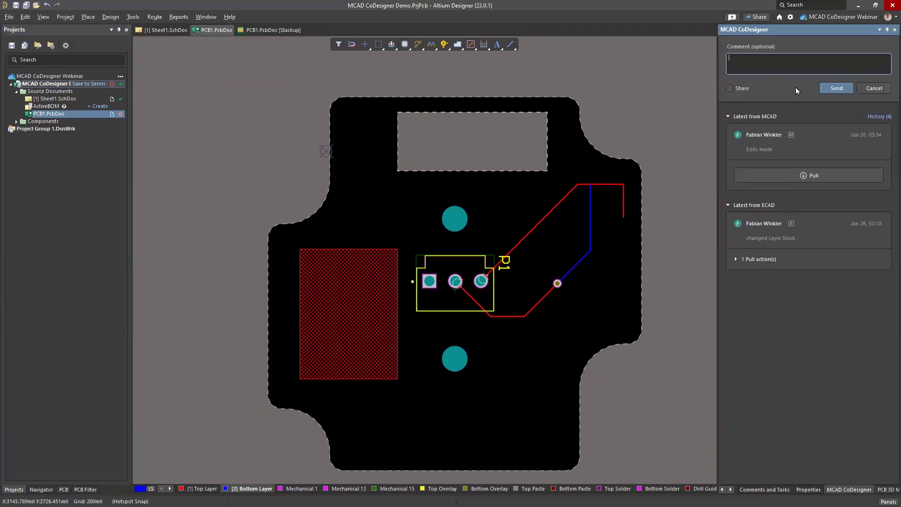
pyautogui.write('added tracks')
pyautogui.click(840, 89)
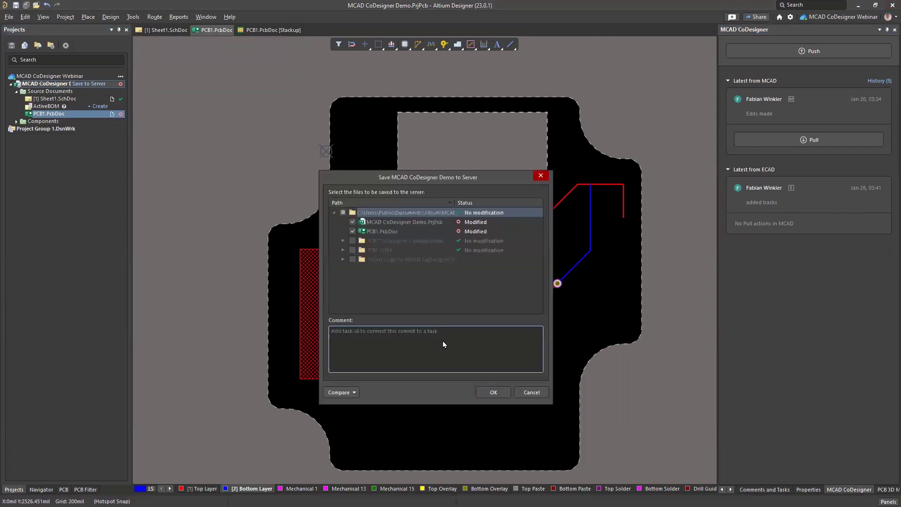
pyautogui.click(443, 341)
pyautogui.write('added tracks')
pyautogui.click(493, 390)
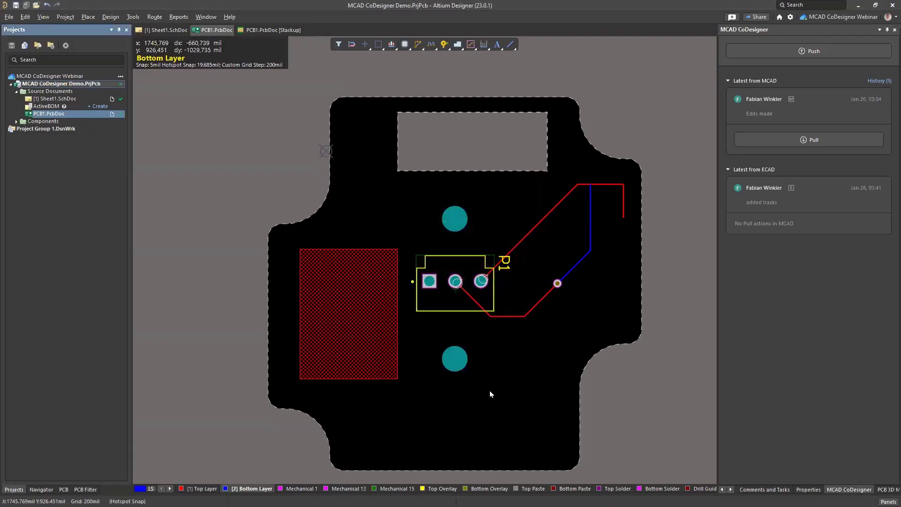
# Step: Pull the ECAD update, preview the P1 and Free-Hole1_1 changes, and apply them
pyautogui.hotkey('alt', 'Tab')
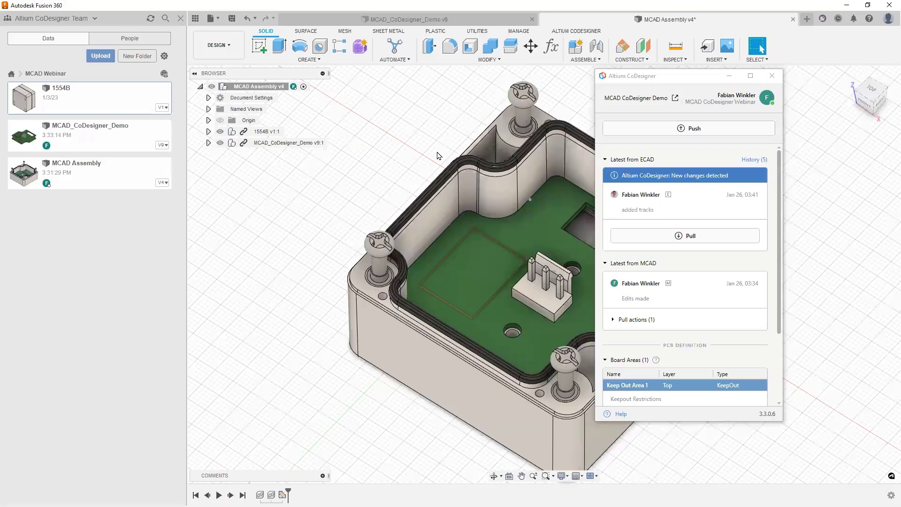
pyautogui.click(693, 238)
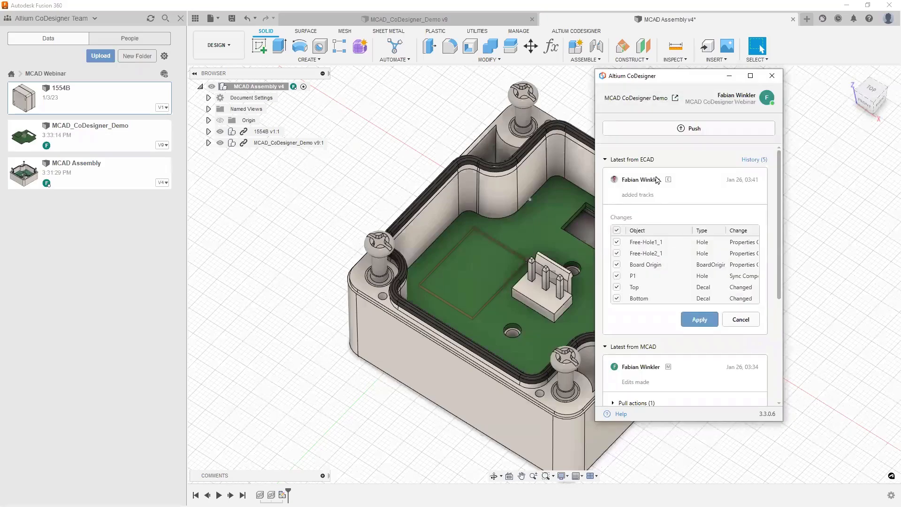
pyautogui.moveTo(663, 81); pyautogui.dragTo(768, 92)
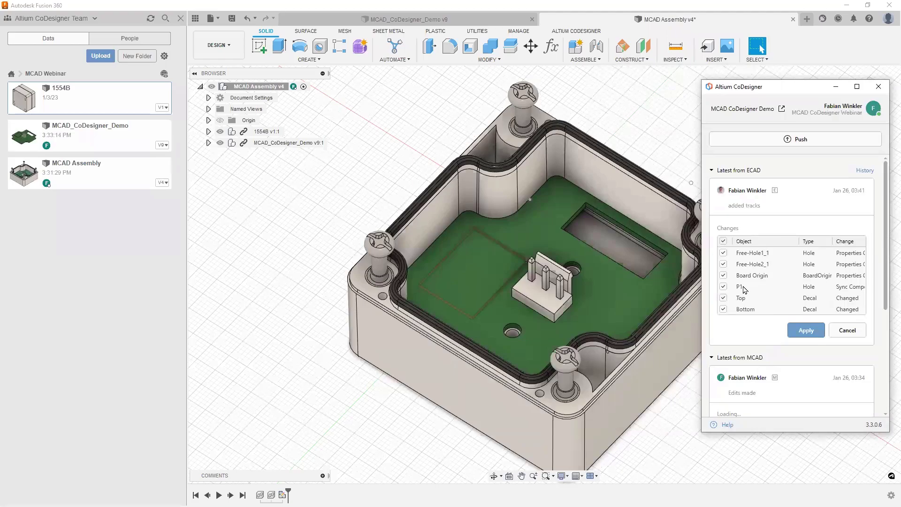
pyautogui.click(760, 269)
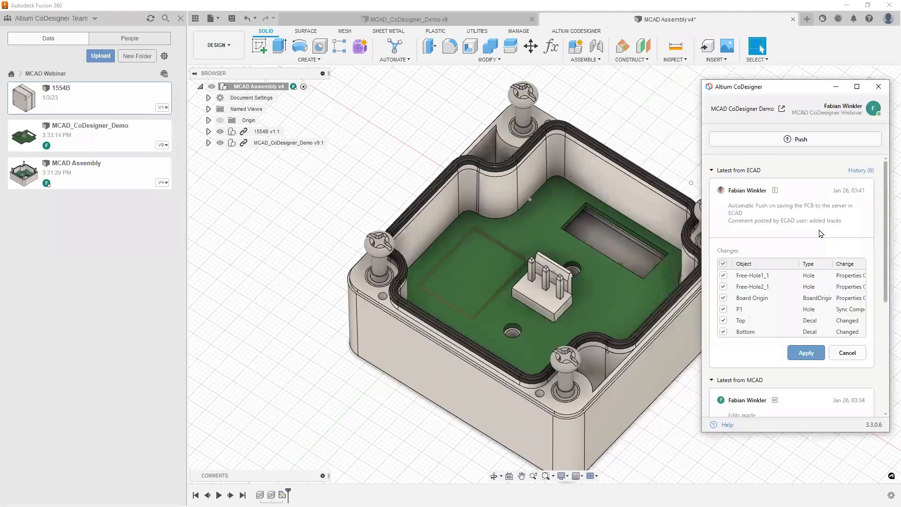
pyautogui.click(752, 312)
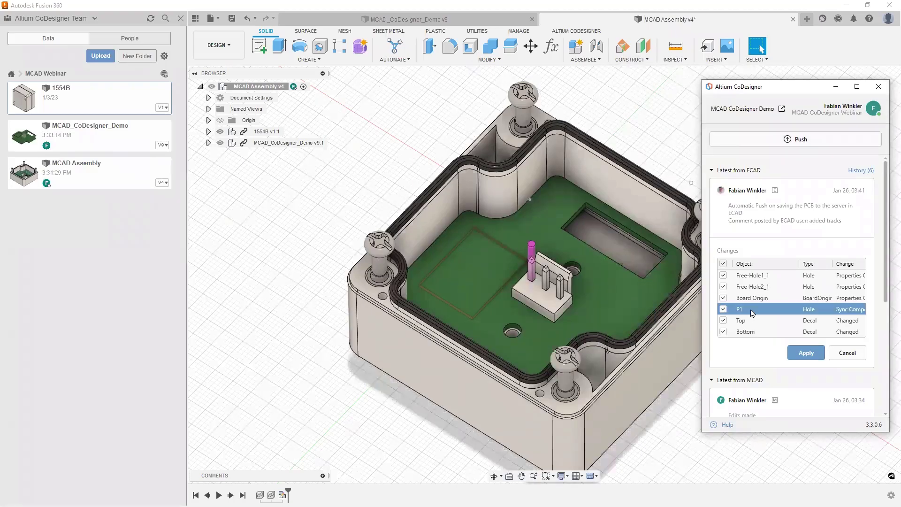
pyautogui.click(753, 281)
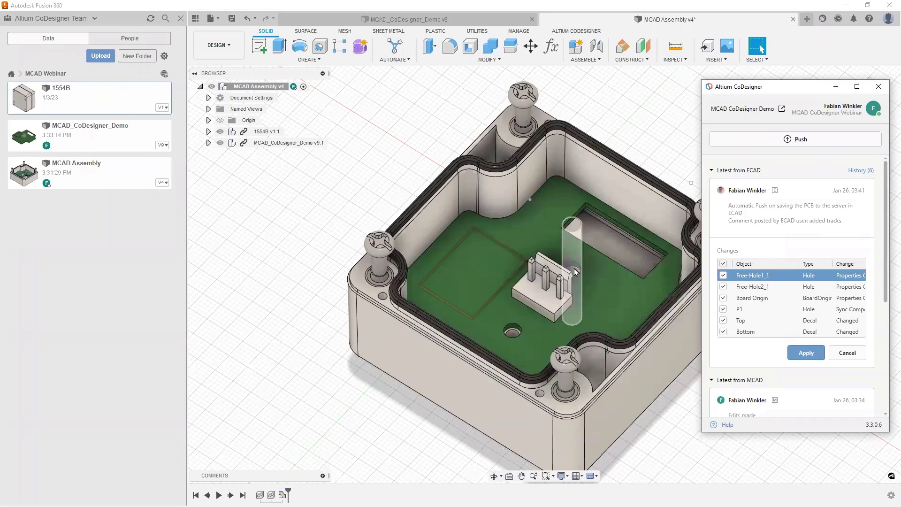
pyautogui.click(748, 313)
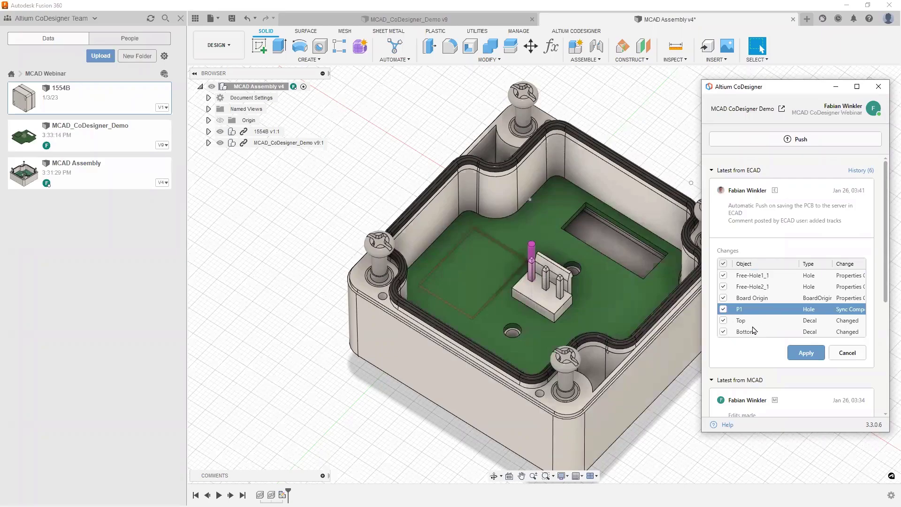
pyautogui.click(813, 356)
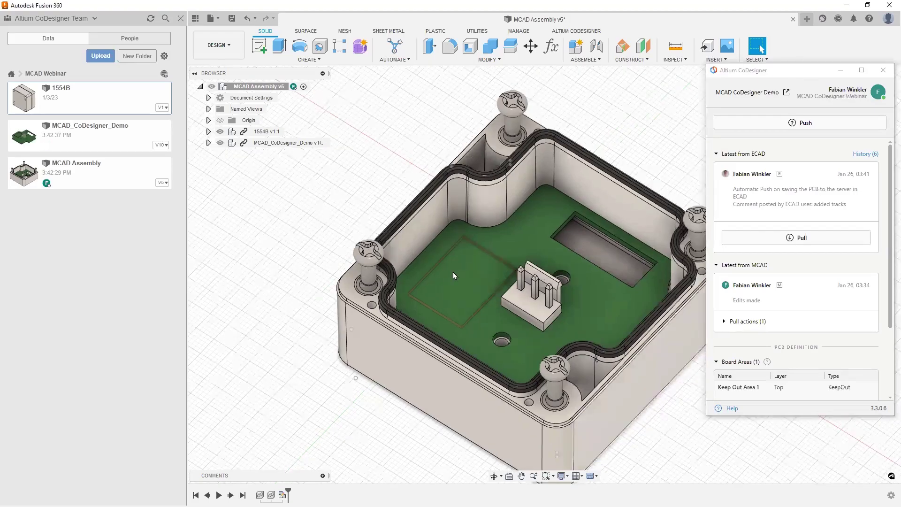
# Step: Expand Board:1 and show its Top and Bottom copper layers with the enclosure hidden
pyautogui.click(208, 144)
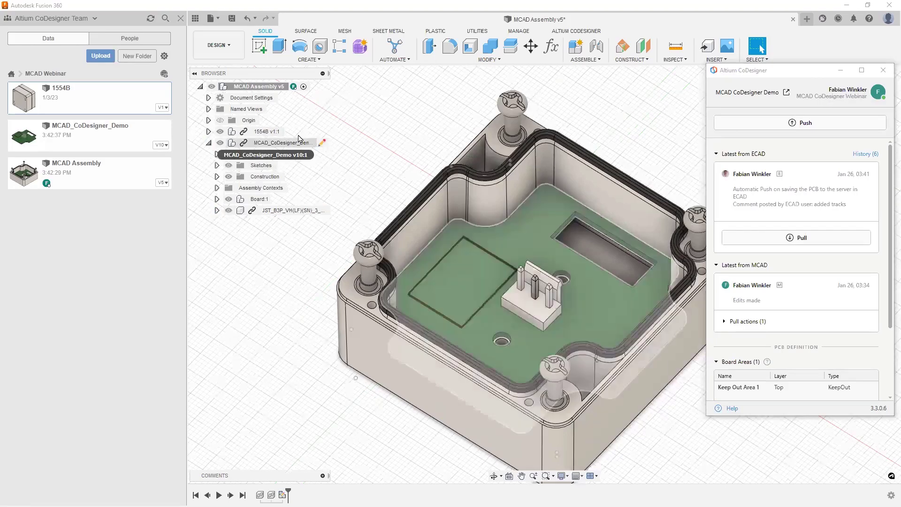
pyautogui.click(217, 199)
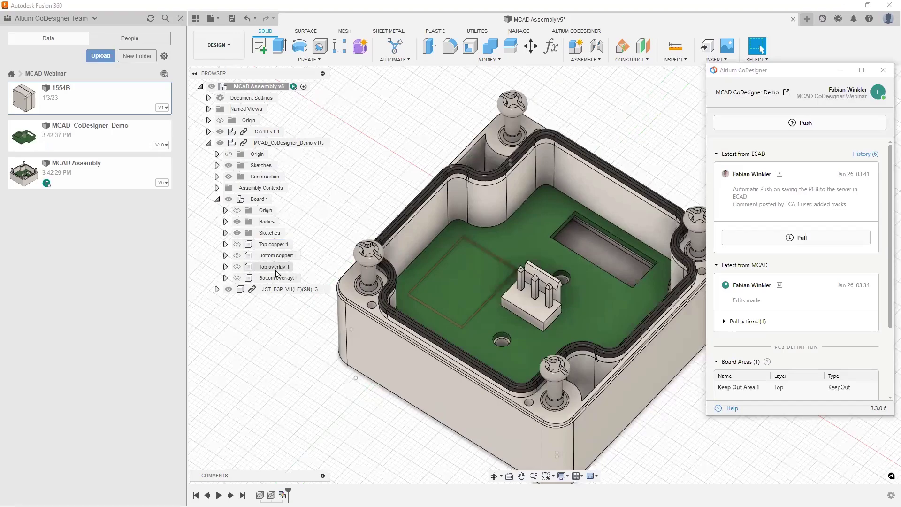
pyautogui.click(237, 244)
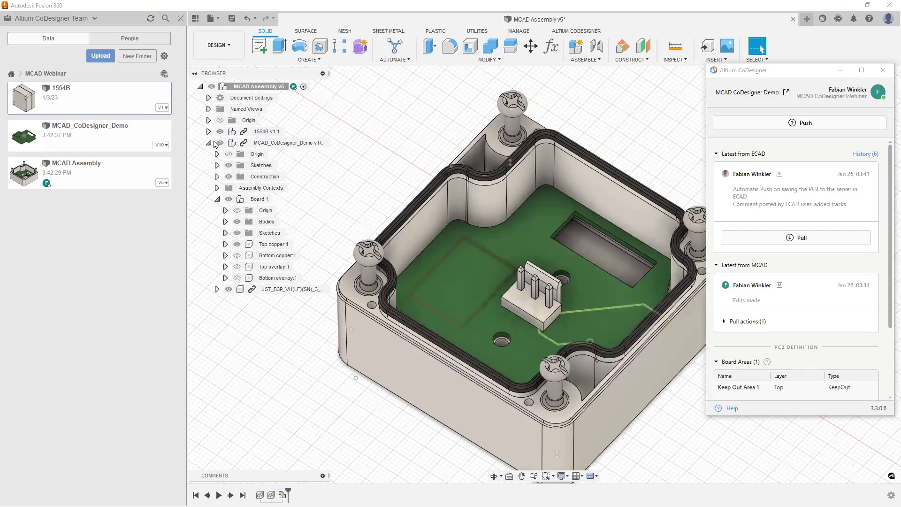
pyautogui.click(220, 131)
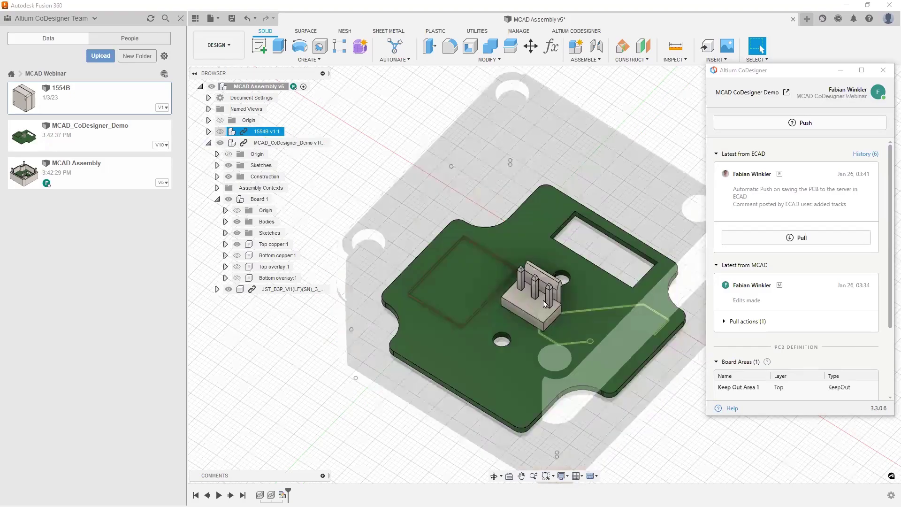
pyautogui.click(757, 45)
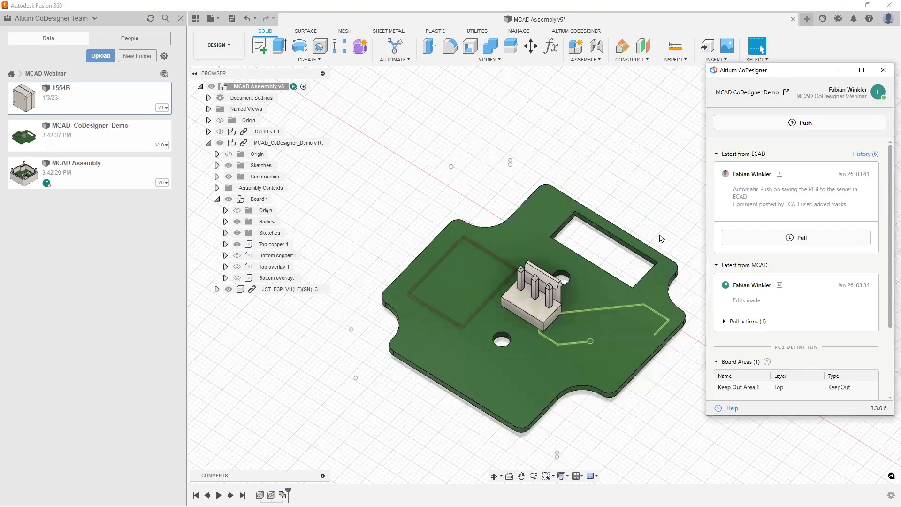
pyautogui.moveTo(743, 302); pyautogui.dragTo(589, 280, button='middle')
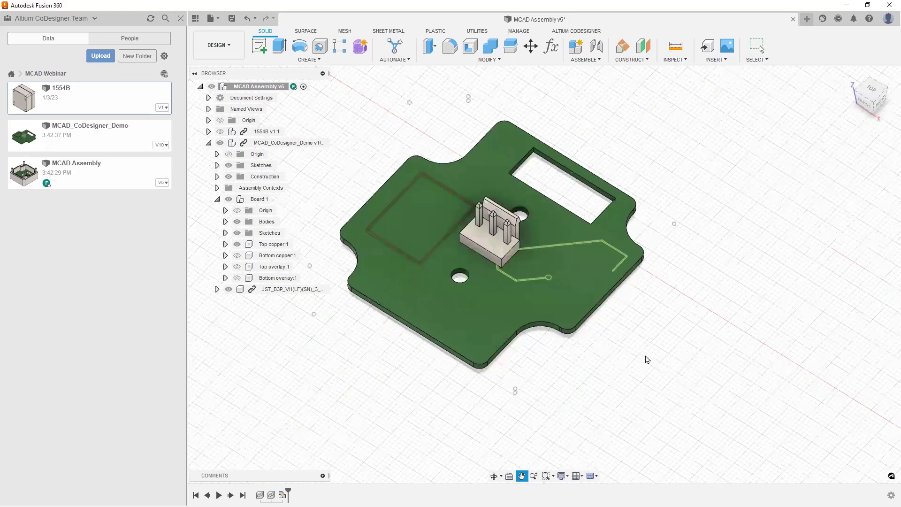
pyautogui.scroll(3, 238, 277)
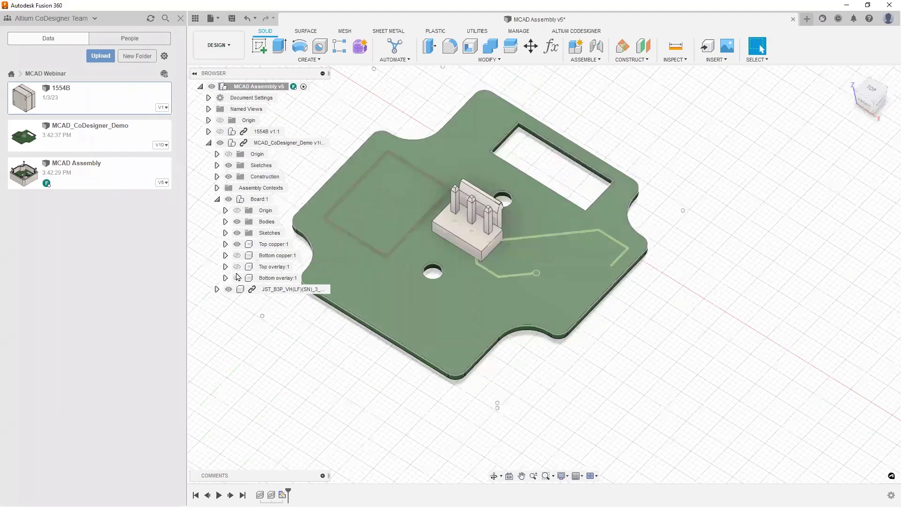
pyautogui.click(238, 257)
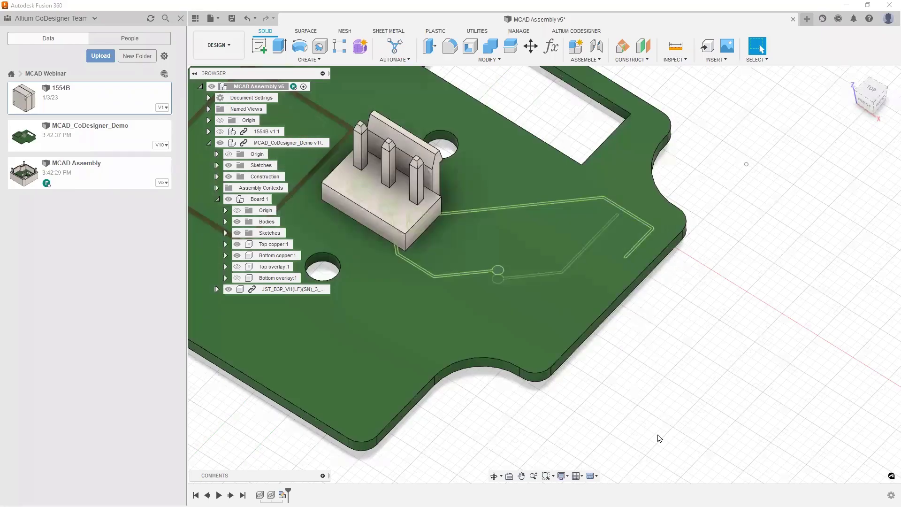
# Step: Toggle the Bottom overlay, restore the enclosure, and save the assembly as a new version
pyautogui.click(241, 281)
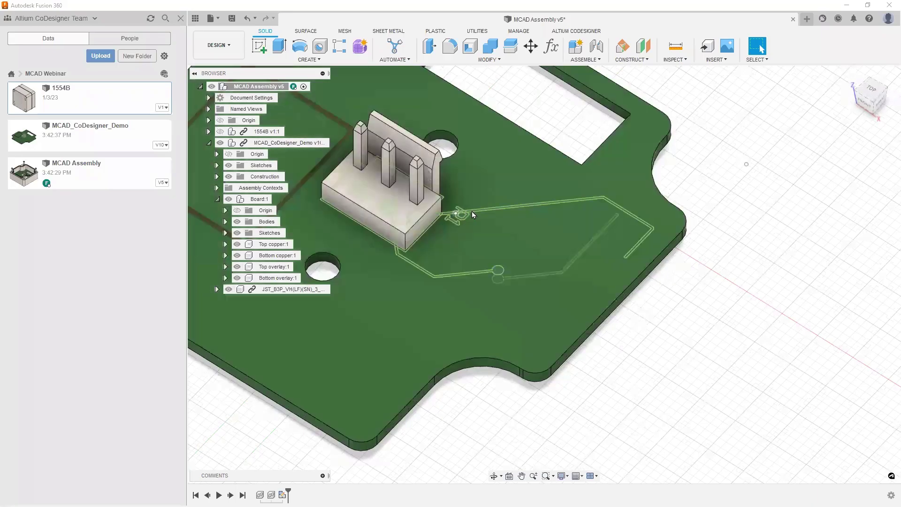
pyautogui.keyDown('shift'); pyautogui.moveTo(662, 345); pyautogui.dragTo(796, 368, button='middle'); pyautogui.keyUp('shift')
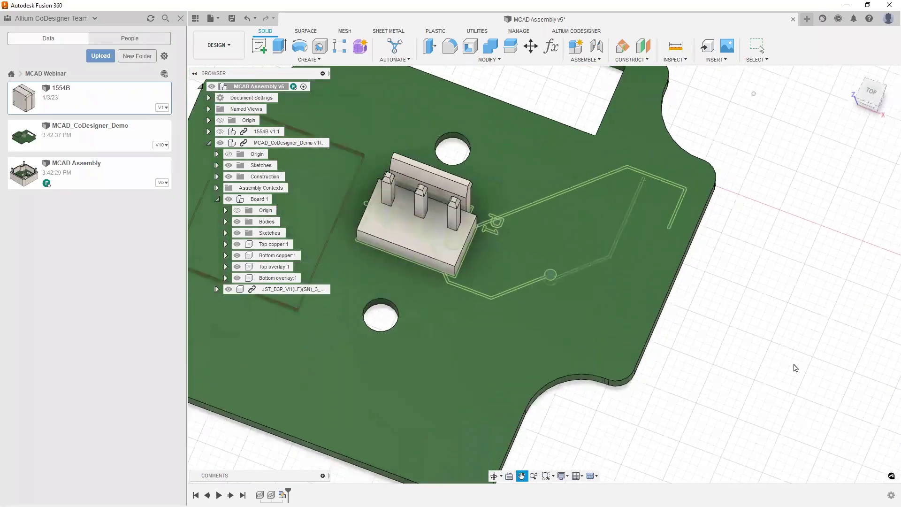
pyautogui.hotkey('ctrl', 's')
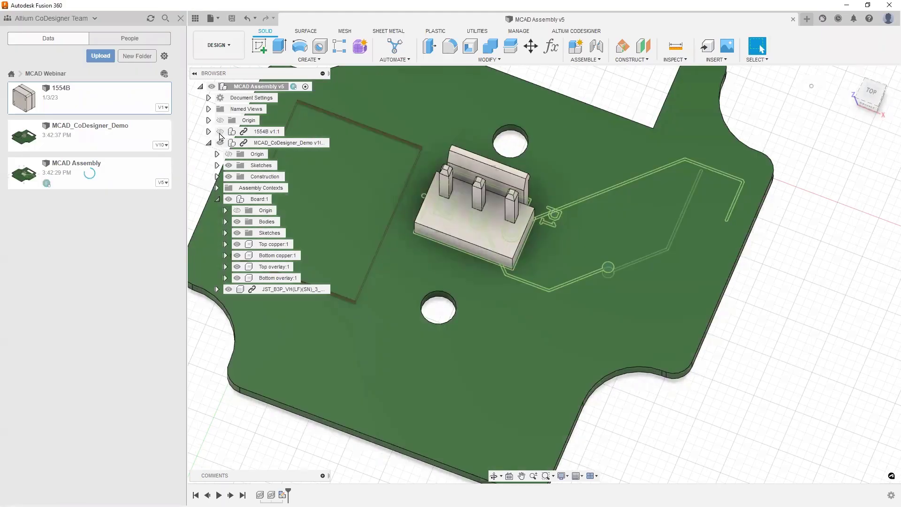
pyautogui.click(220, 131)
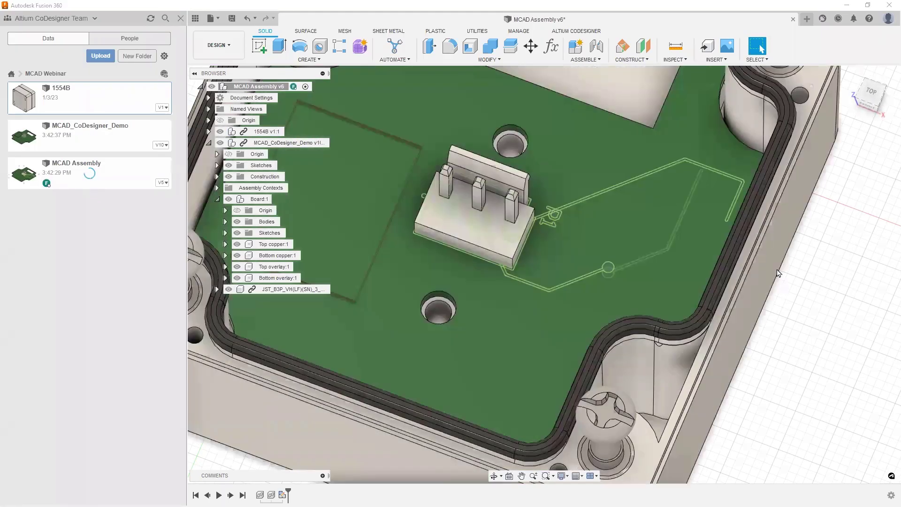
pyautogui.scroll(3, 770, 289)
pyautogui.scroll(-5, 770, 289)
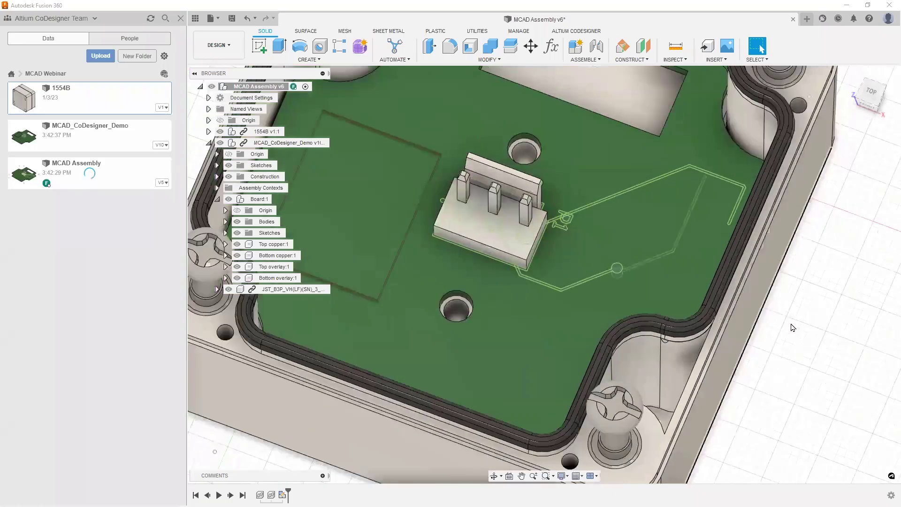
pyautogui.scroll(-3, 806, 326)
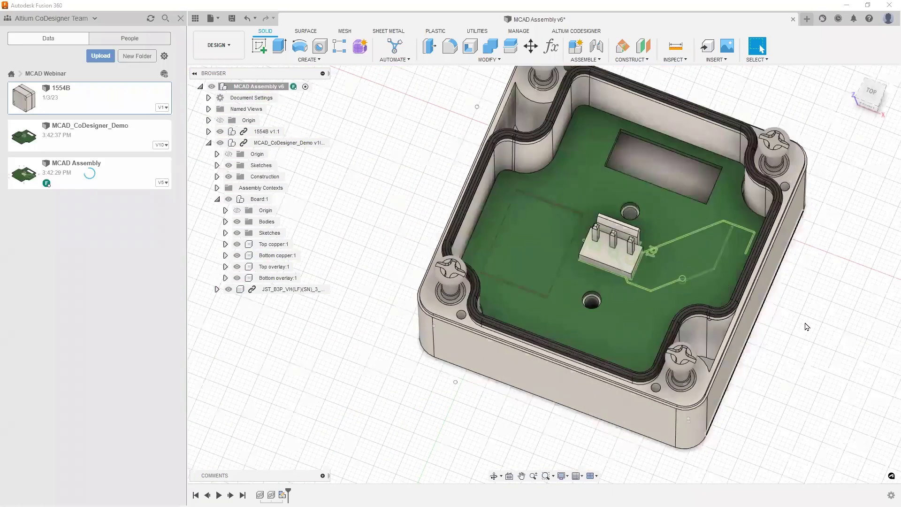
pyautogui.scroll(-2, 807, 326)
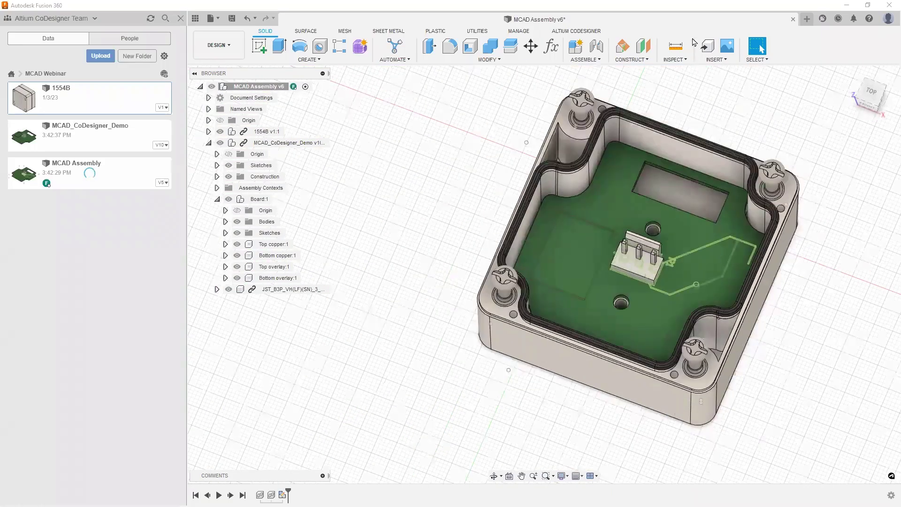
pyautogui.hotkey('ctrl', 's')
pyautogui.press('Return')
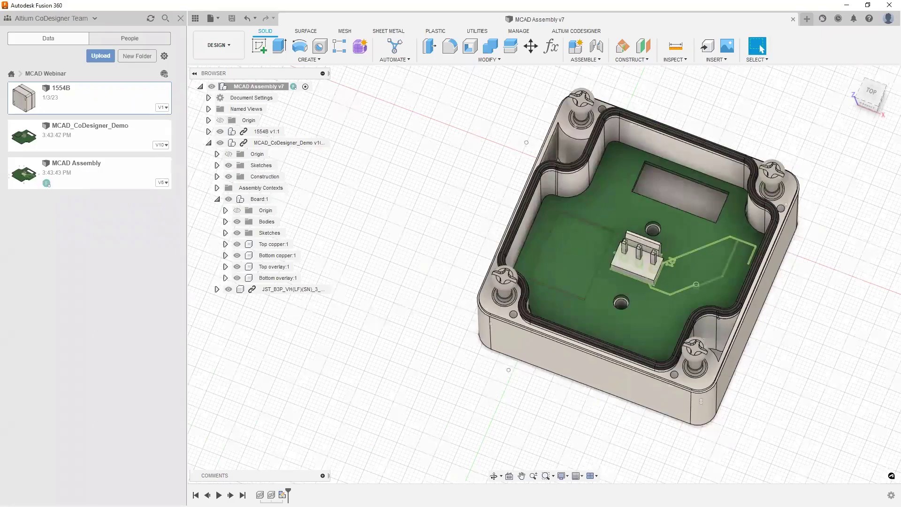
pyautogui.hotkey('alt', 'Tab')
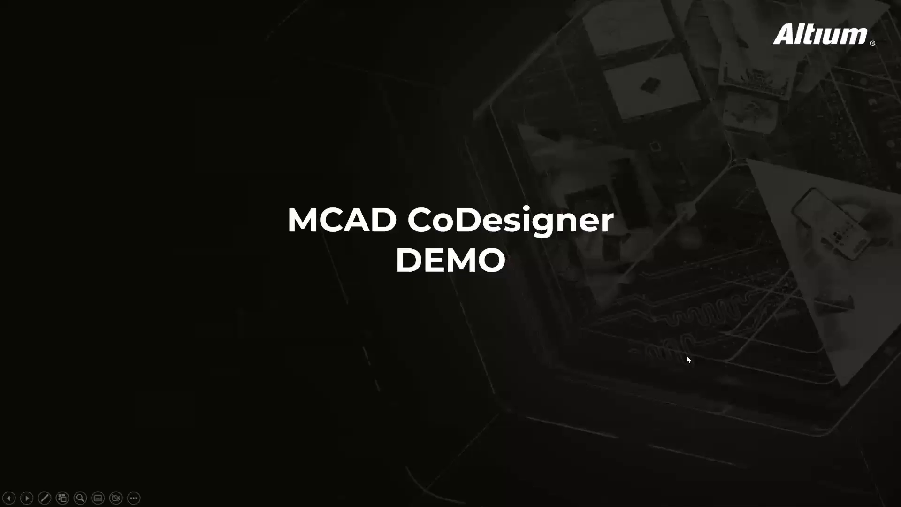
# Step: Advance to the Altium 365 DEMO slide, then return to Fusion 360
pyautogui.press('Right')
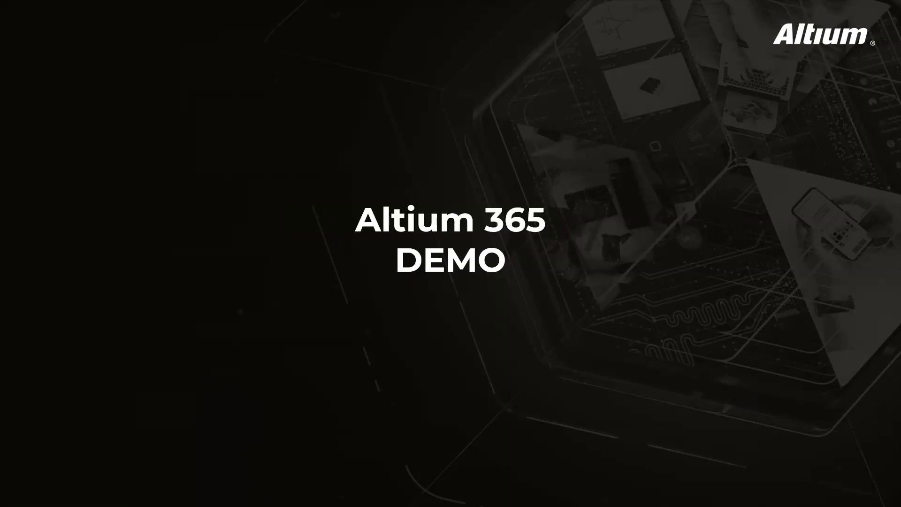
pyautogui.hotkey('alt', 'Tab')
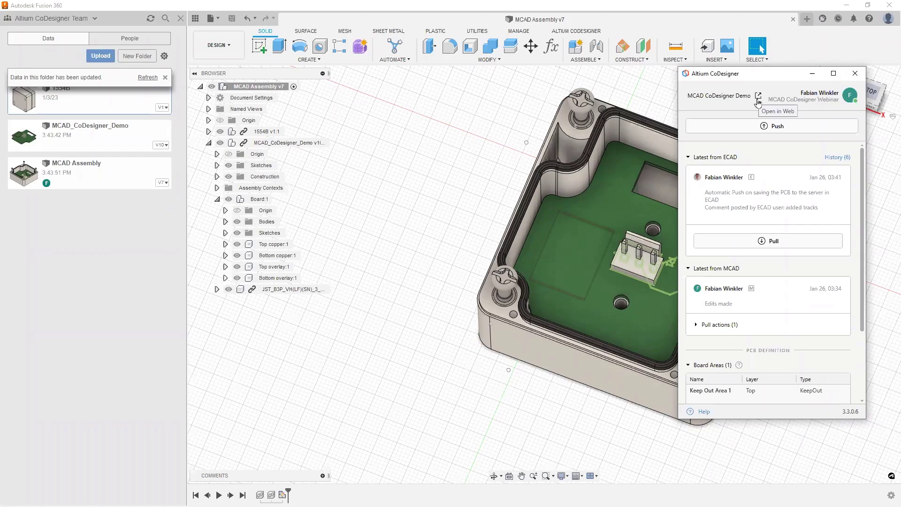
# Step: Open the MCAD CoDesigner Demo project in the Altium 365 web viewer
pyautogui.click(758, 96)
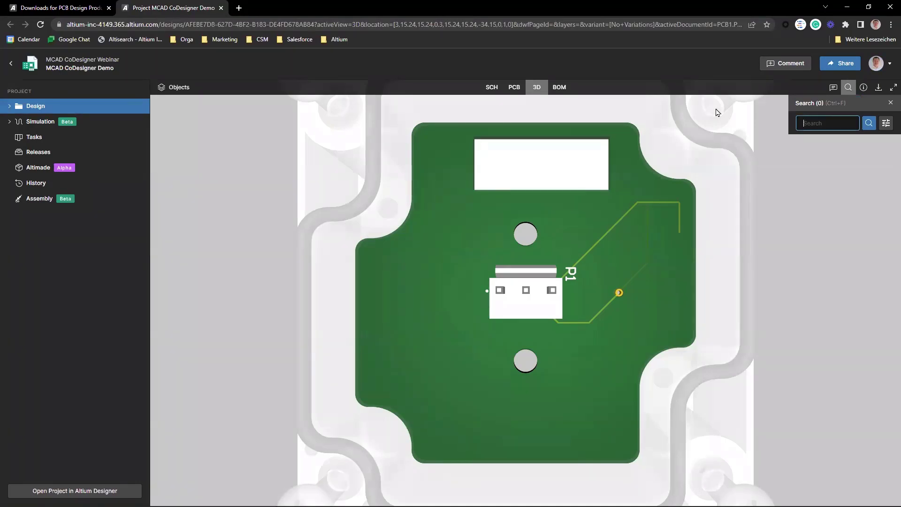
# Step: Browse the schematic, PCB and 3D views, orbiting the board to tilted and frontal angles
pyautogui.scroll(-5, 552, 173)
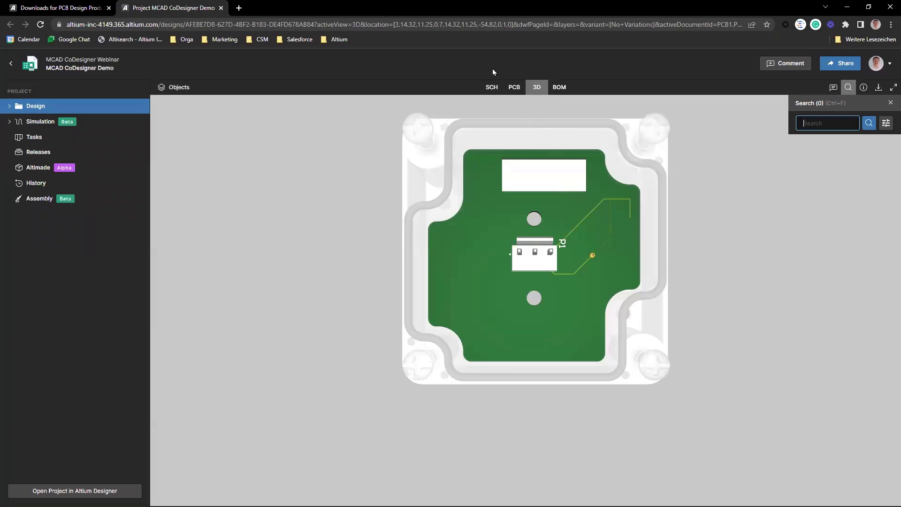
pyautogui.click(492, 87)
pyautogui.click(511, 88)
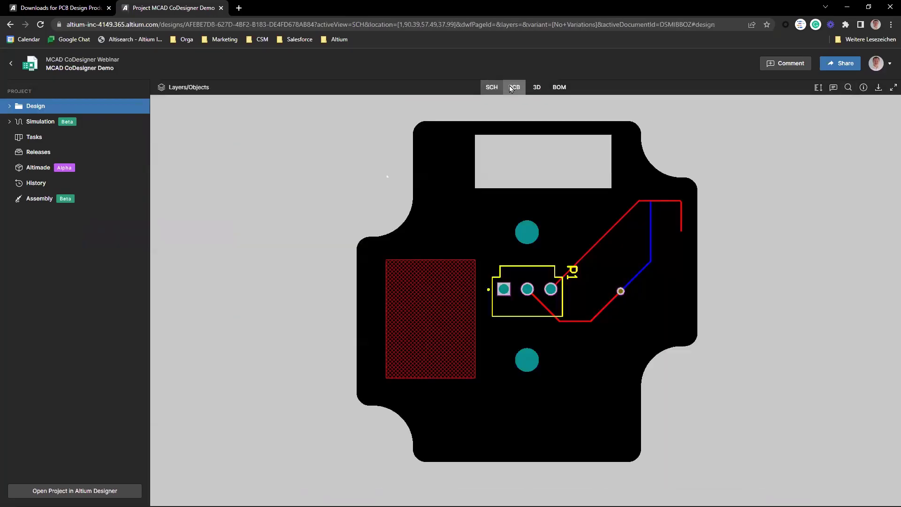
pyautogui.click(537, 90)
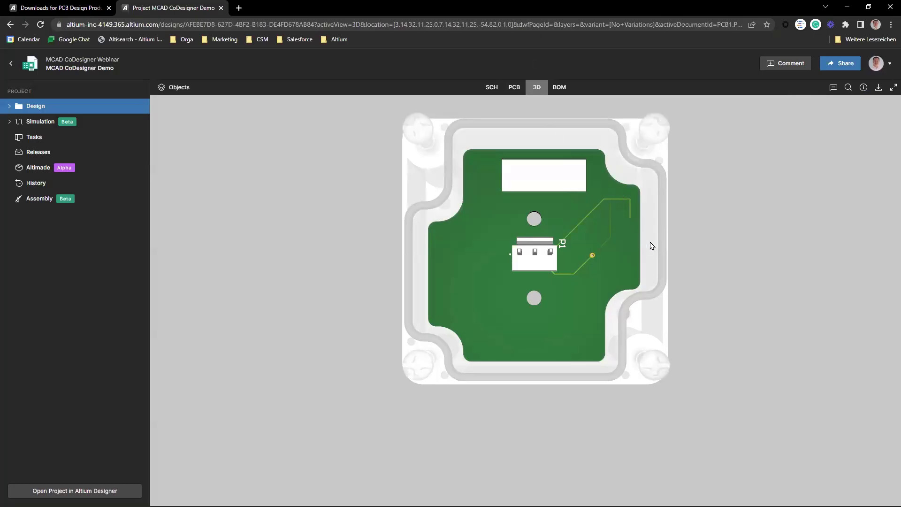
pyautogui.moveTo(650, 246); pyautogui.dragTo(718, 202)
pyautogui.moveTo(756, 334); pyautogui.dragTo(732, 312)
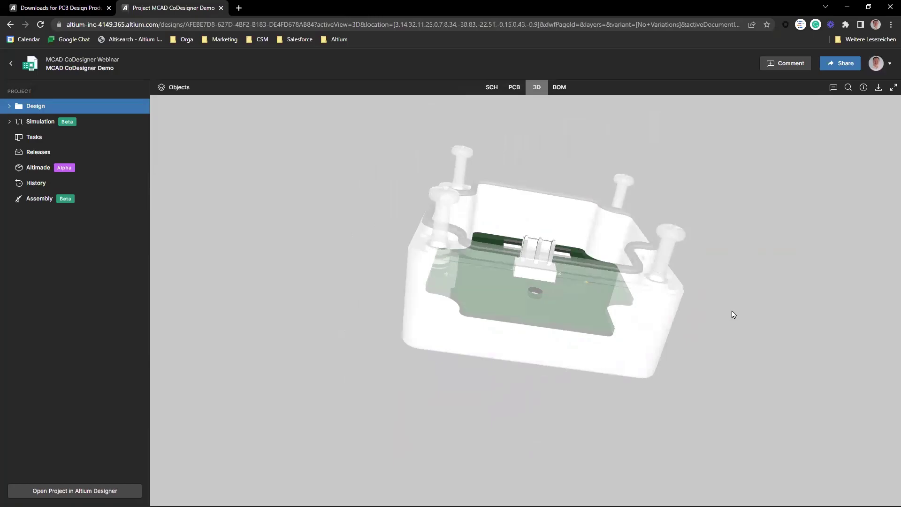
# Step: Inspect component P1 across schematic, PCB and 3D, view the BOM, then return to Projects
pyautogui.click(491, 87)
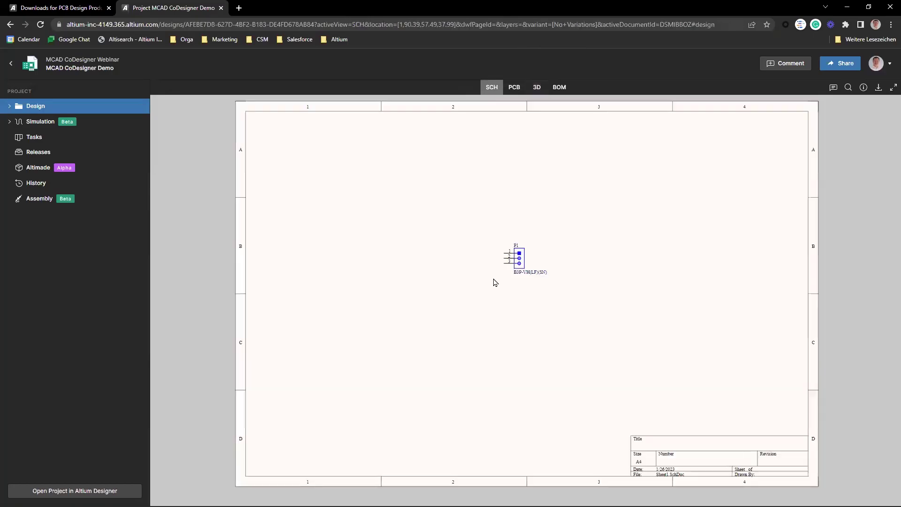
pyautogui.click(521, 258)
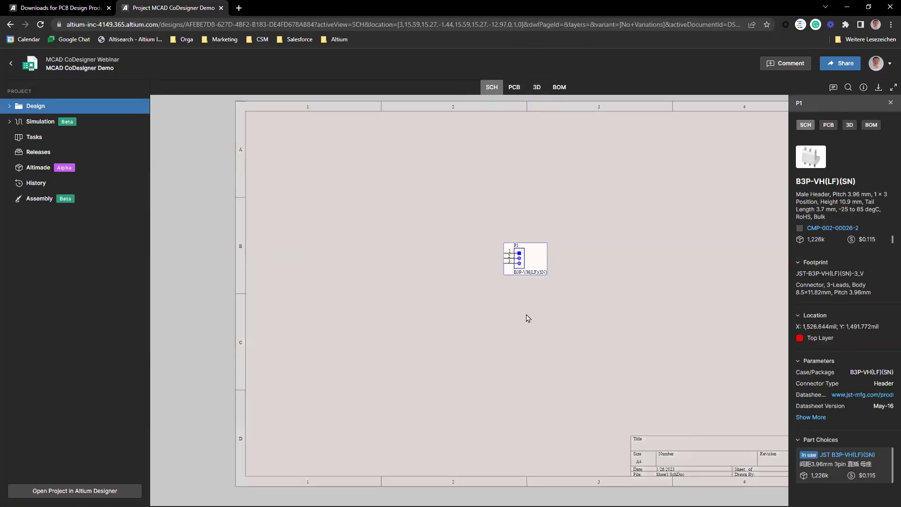
pyautogui.click(513, 87)
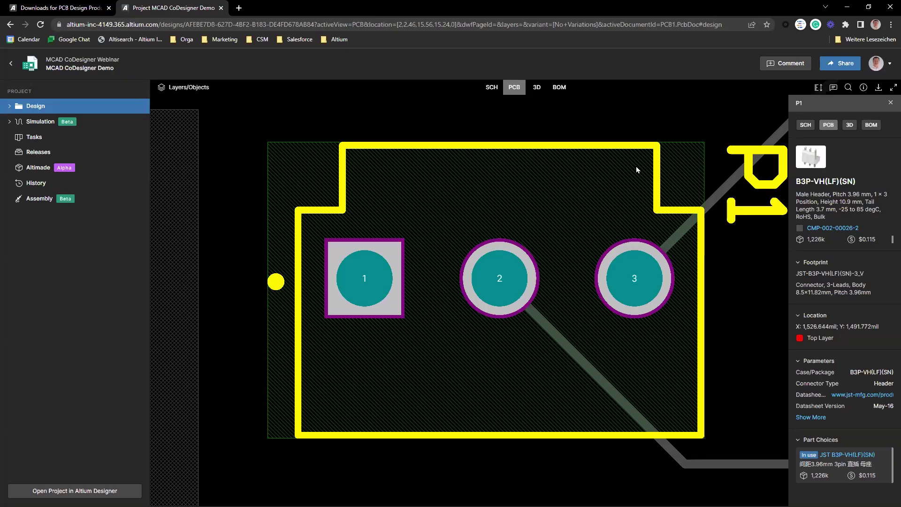
pyautogui.click(538, 88)
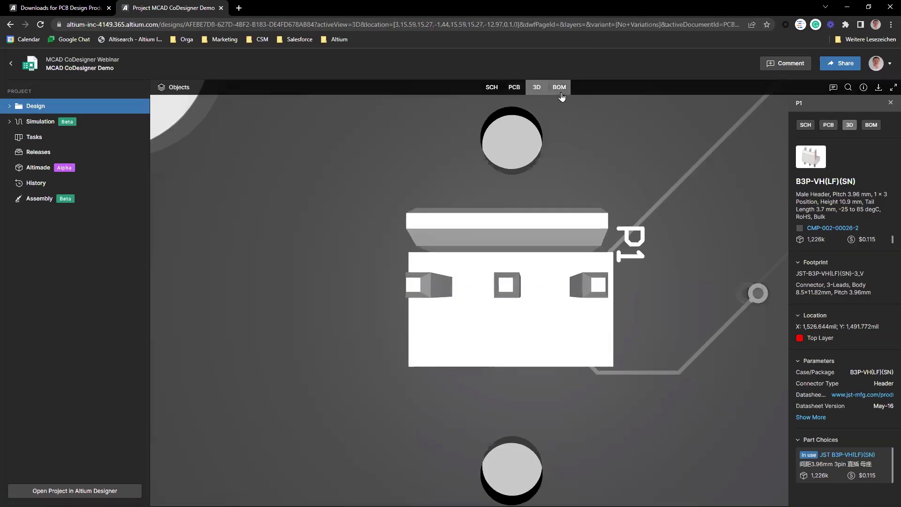
pyautogui.click(559, 87)
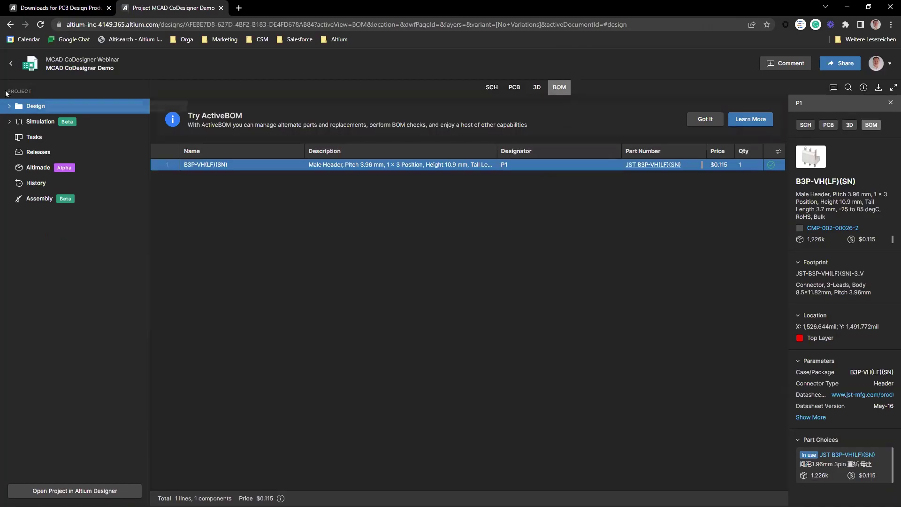
pyautogui.click(11, 64)
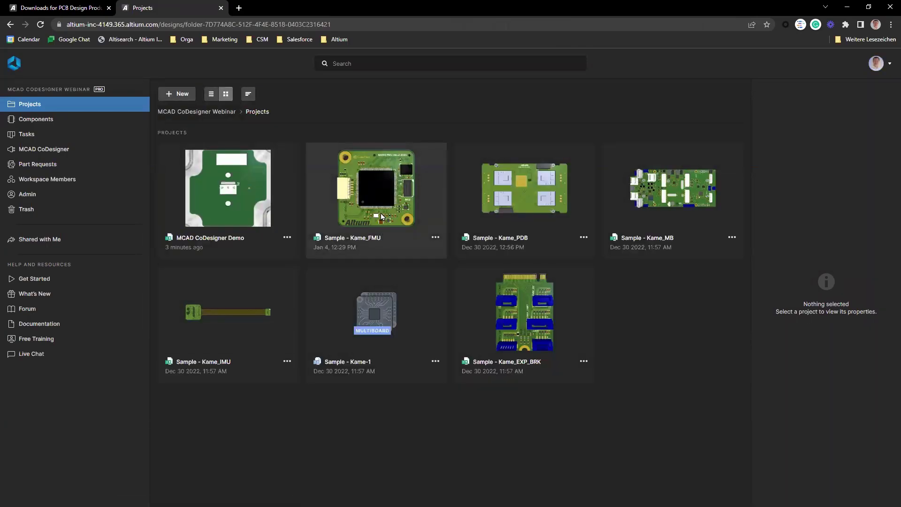
# Step: Open the Sample - Kame_FMU project from the workspace Projects page
pyautogui.click(380, 217)
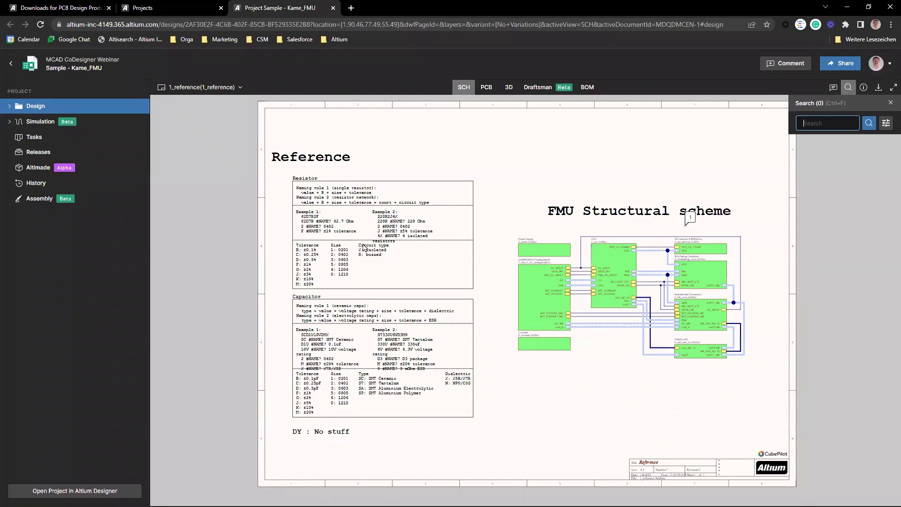
# Step: Go to the 4_cpu schematic sheet and select net VCC3A, showing its 24.805mm routed length
pyautogui.click(224, 85)
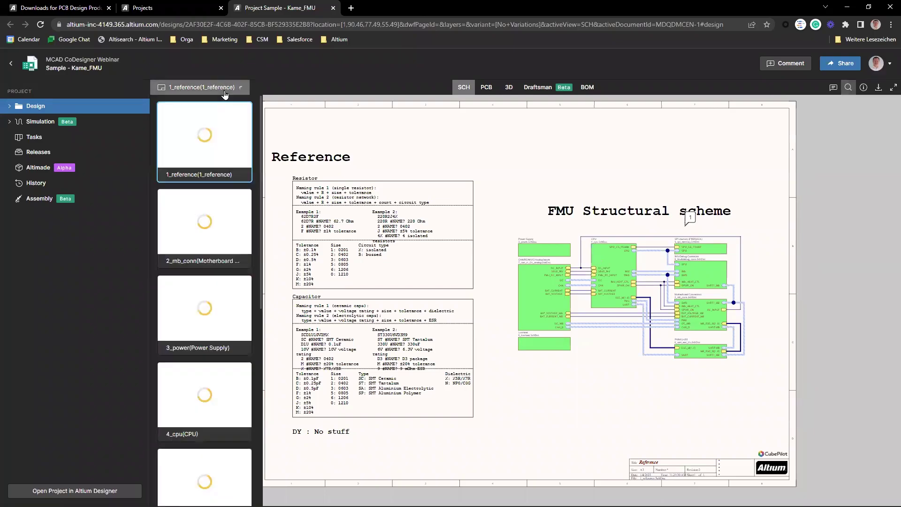
pyautogui.click(211, 244)
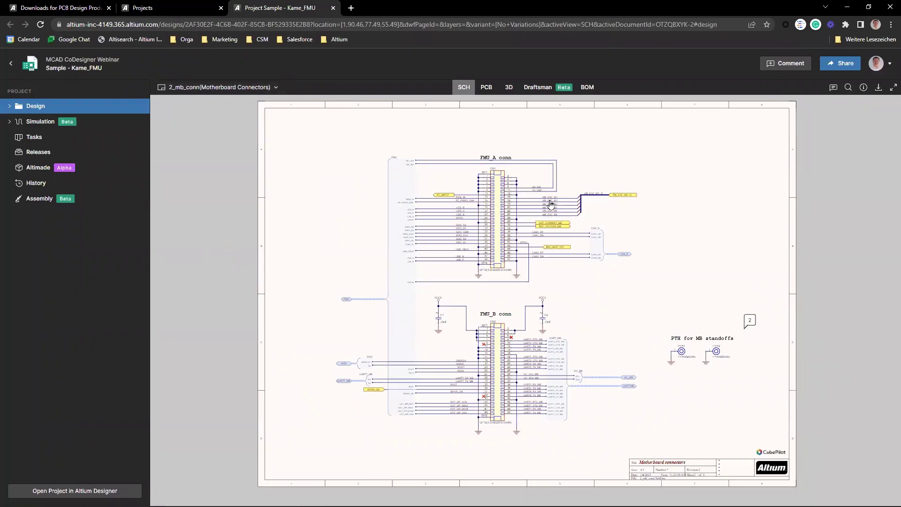
pyautogui.click(276, 89)
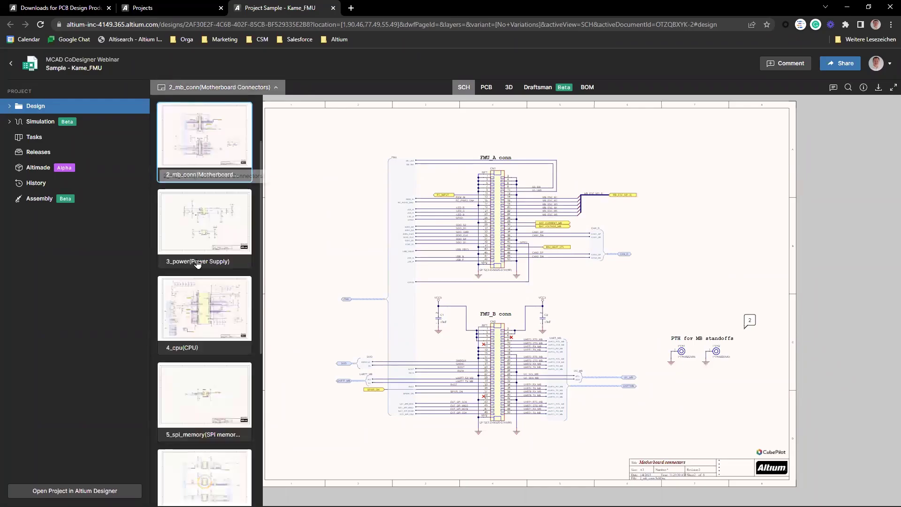
pyautogui.click(208, 317)
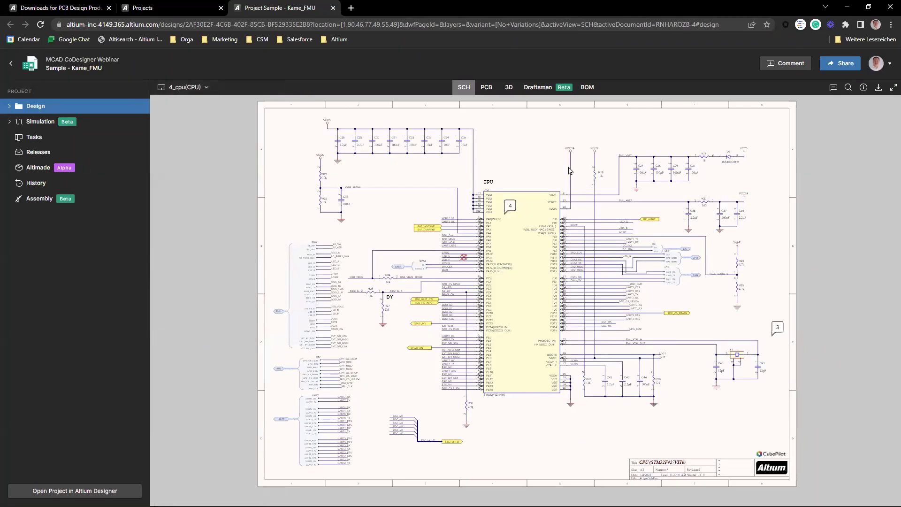
pyautogui.click(570, 171)
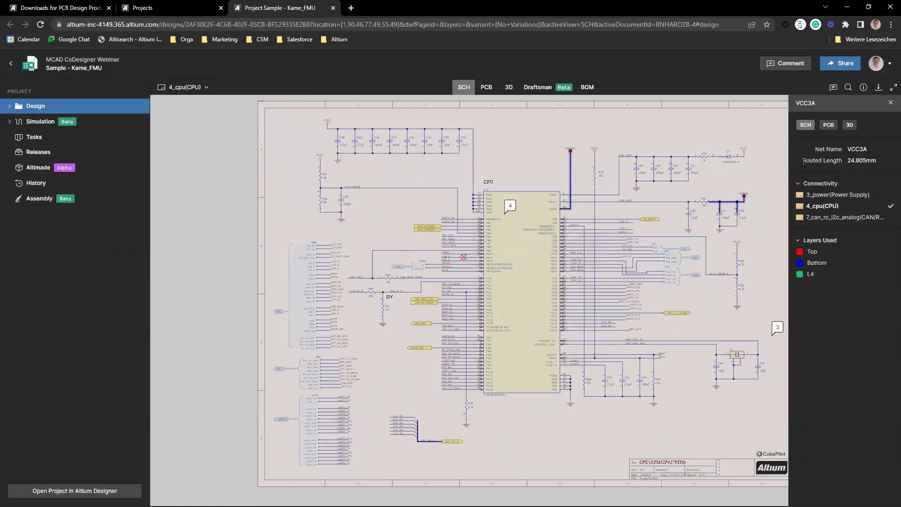
pyautogui.moveTo(803, 162); pyautogui.dragTo(888, 165)
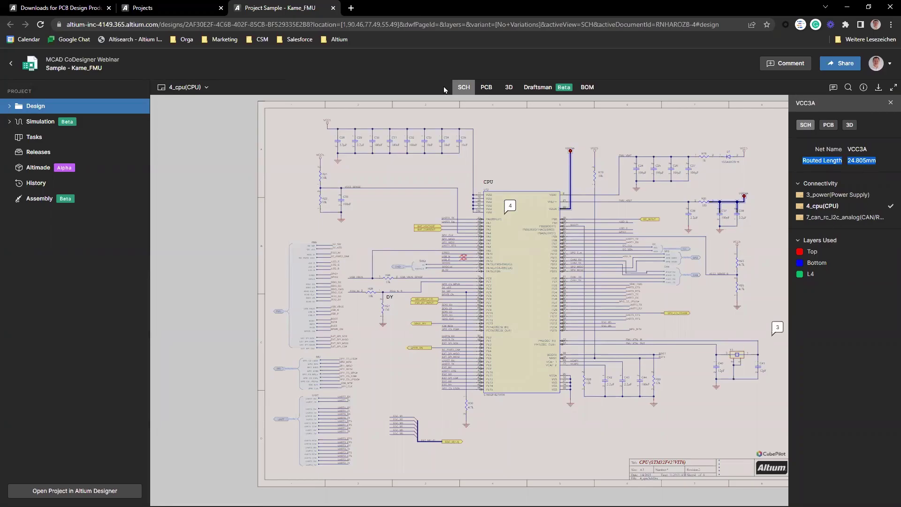
# Step: Follow VCC3A into the PCB layout, then orbit the 3D board close to its traces
pyautogui.click(486, 87)
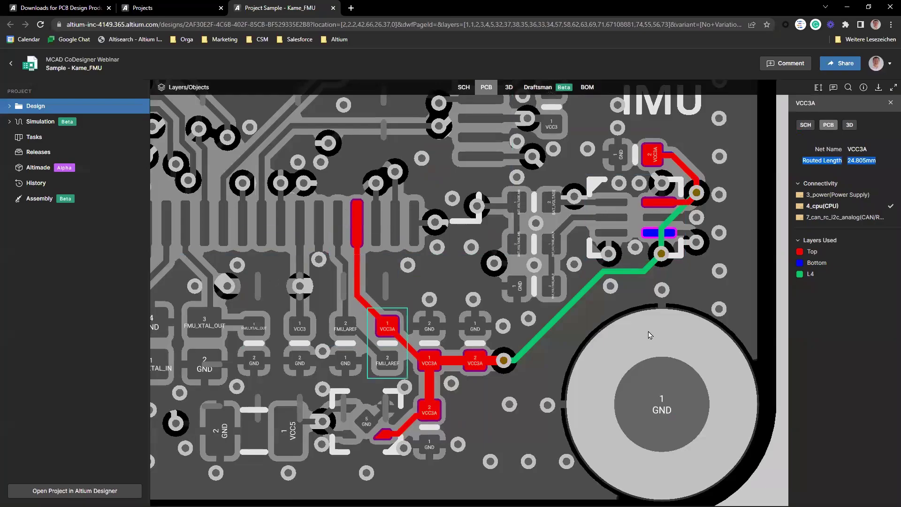
pyautogui.click(508, 88)
pyautogui.moveTo(582, 435); pyautogui.dragTo(416, 290)
pyautogui.moveTo(505, 345); pyautogui.dragTo(553, 477)
pyautogui.moveTo(485, 386); pyautogui.dragTo(121, 177)
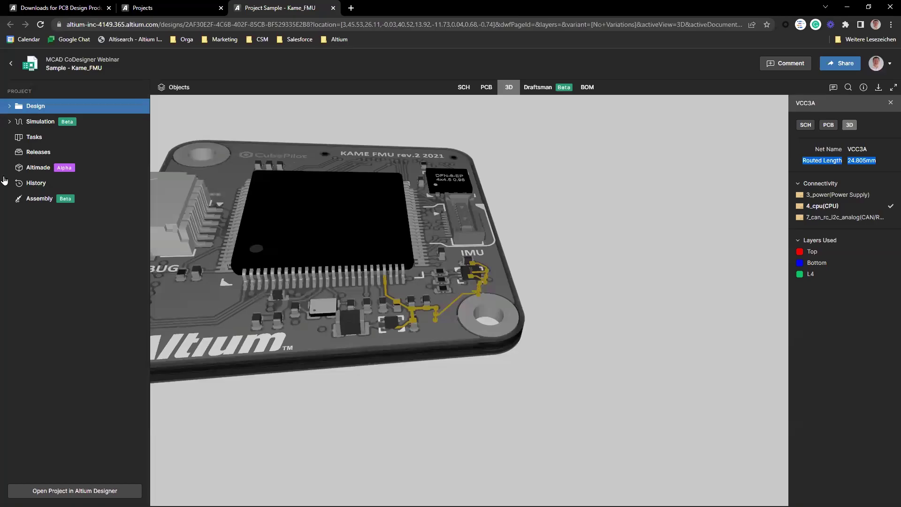
# Step: Browse the project History timeline, checking options for the Oct 30 commit and Release A.3
pyautogui.click(45, 186)
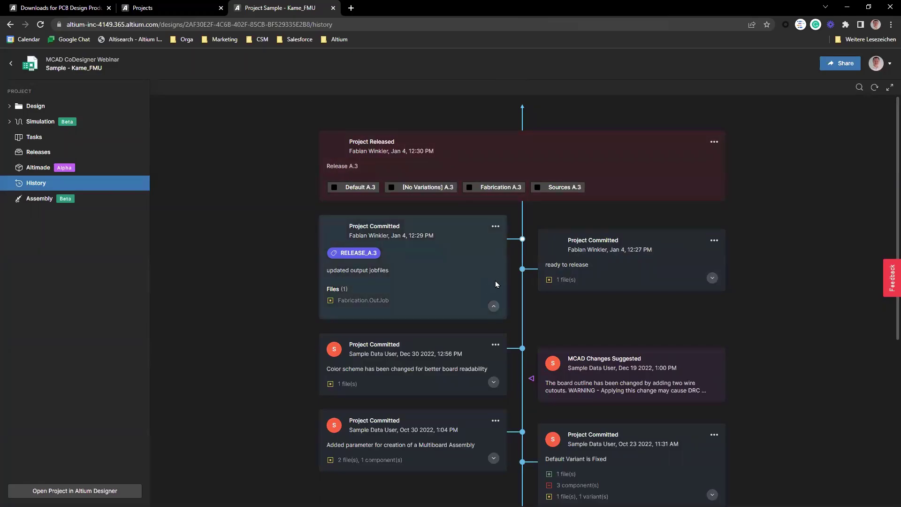
pyautogui.scroll(-1, 433, 247)
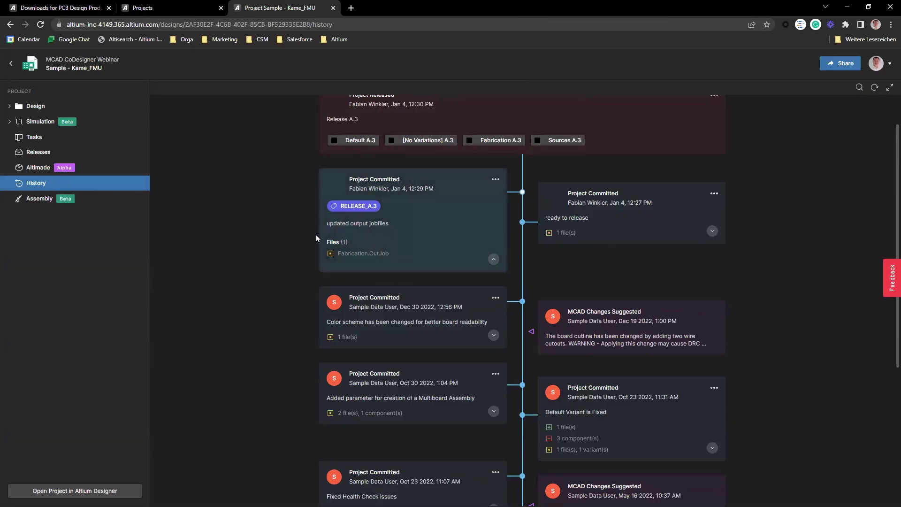
pyautogui.scroll(-4, 376, 299)
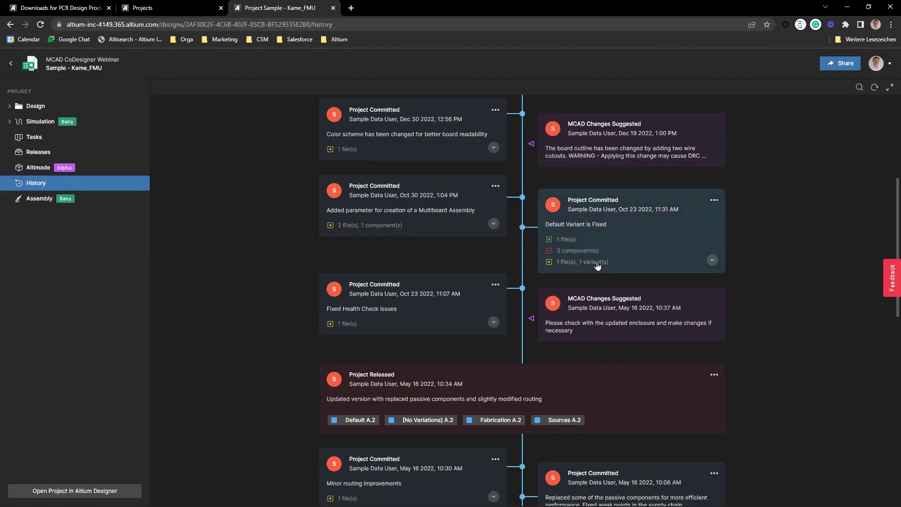
pyautogui.click(495, 186)
pyautogui.moveTo(546, 230)
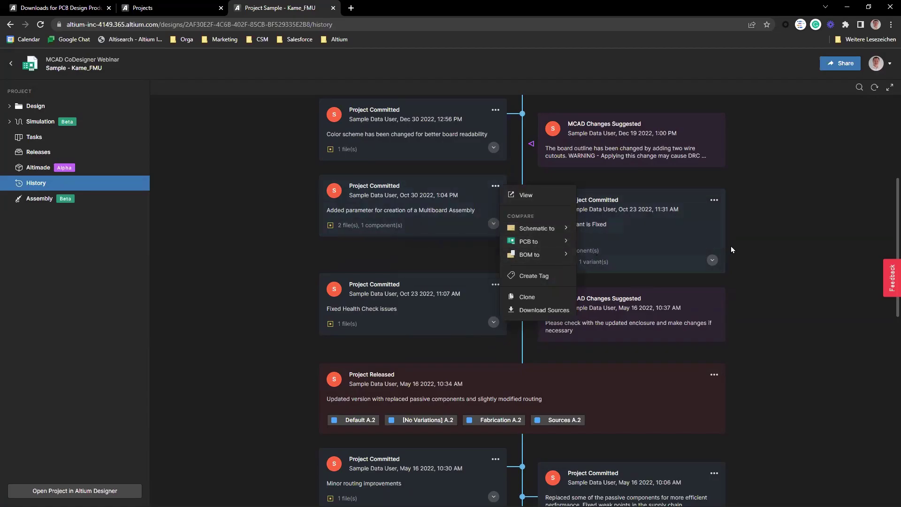
pyautogui.click(759, 246)
pyautogui.scroll(5, 708, 359)
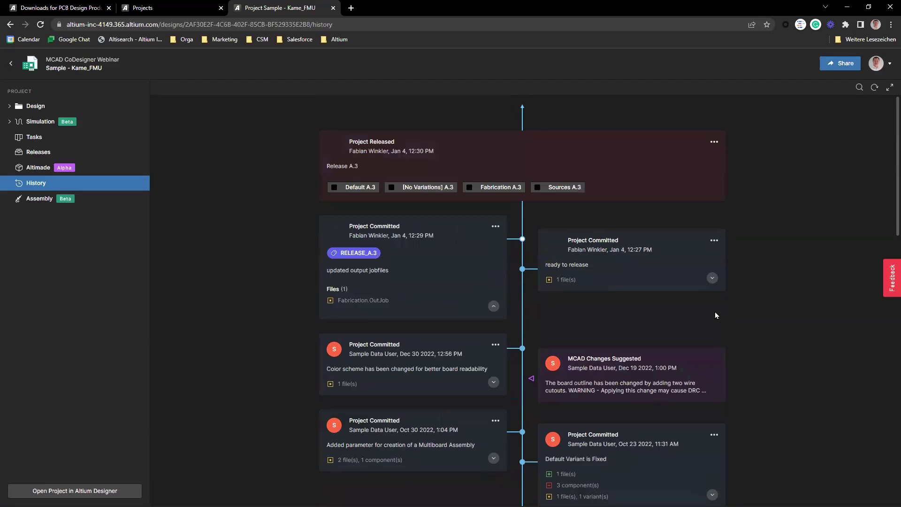
pyautogui.click(714, 142)
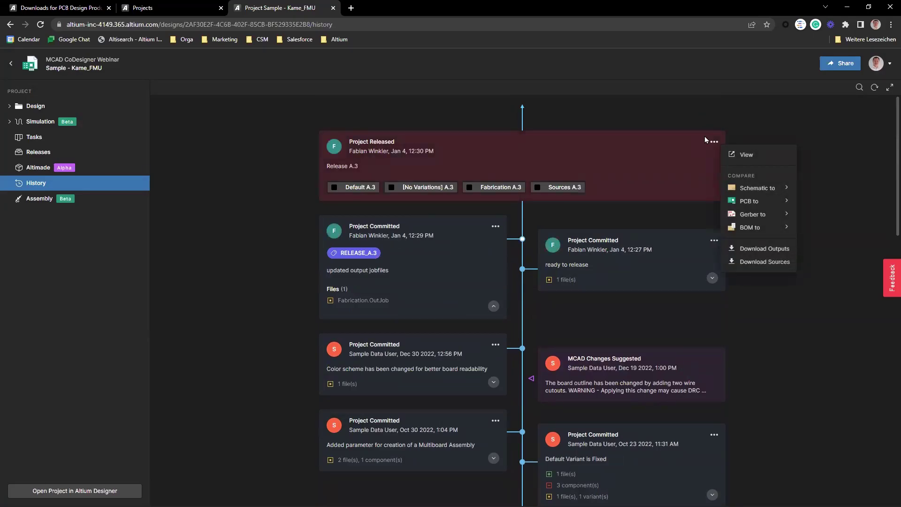
pyautogui.moveTo(760, 215)
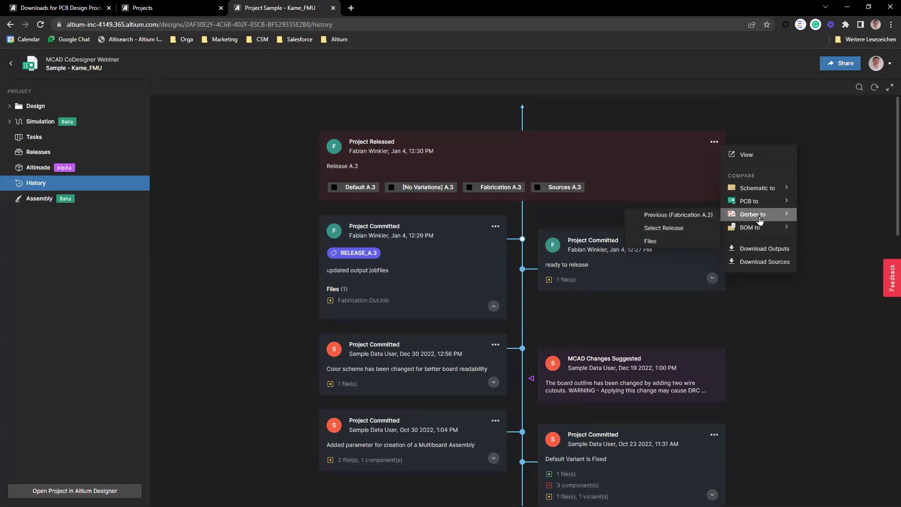
pyautogui.click(584, 344)
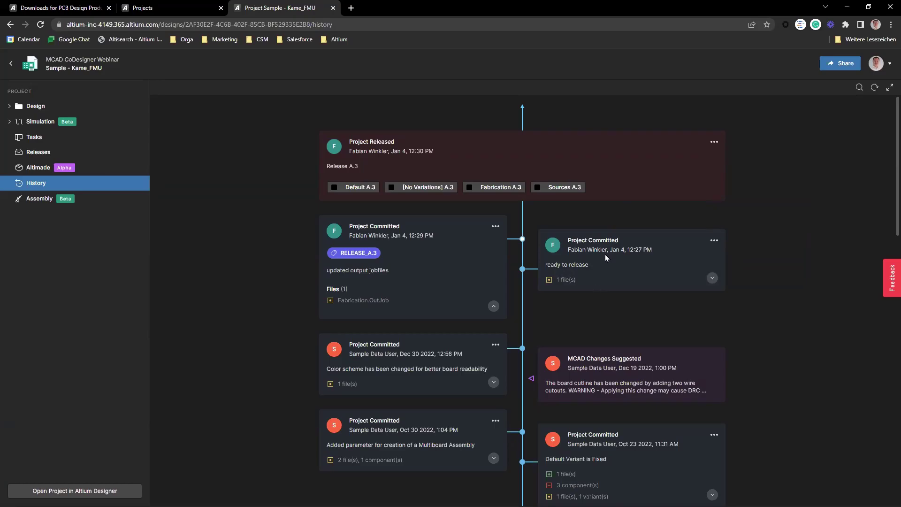
# Step: Download the sources of the 'ready to release' commit and return to the board view
pyautogui.click(714, 241)
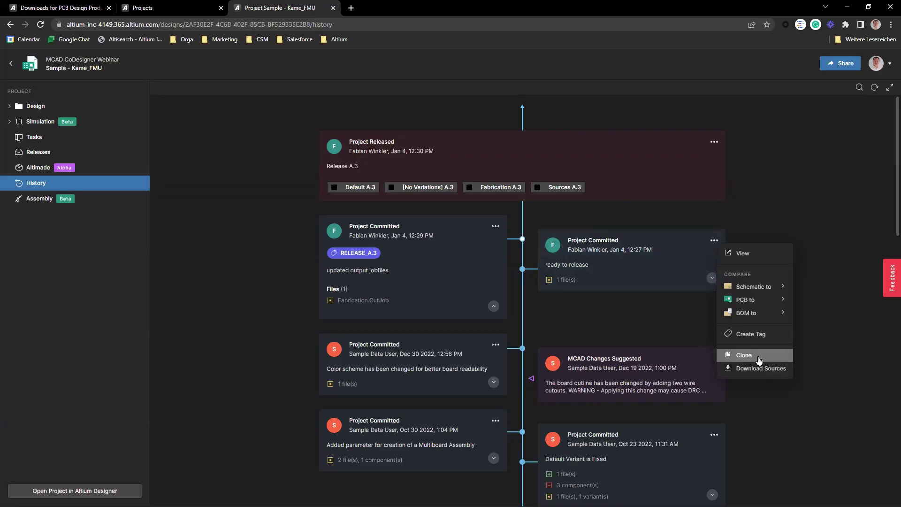
pyautogui.click(732, 369)
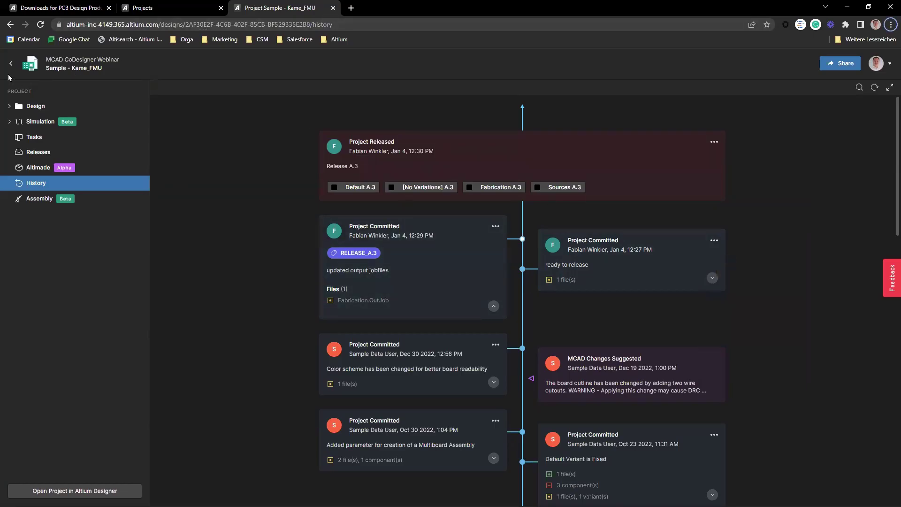
pyautogui.hotkey('alt', 'Left')
# Step: Return from the PCB layout to the 4_cpu schematic and zoom into the VCC3A/VCC3 supply area
pyautogui.click(486, 87)
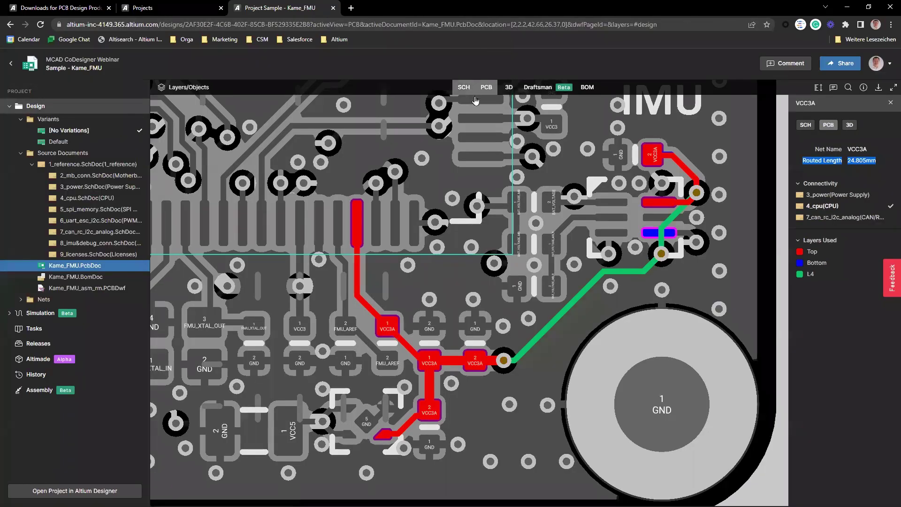
pyautogui.click(464, 88)
pyautogui.scroll(5, 745, 159)
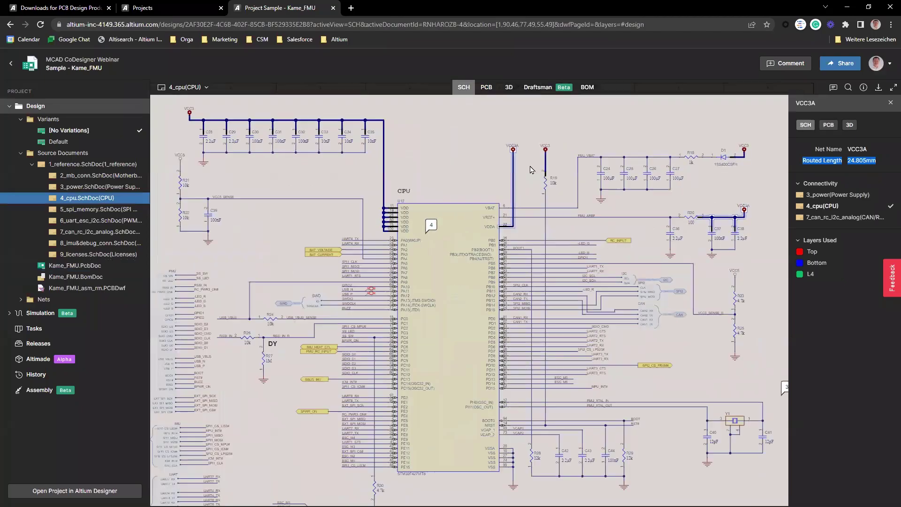
pyautogui.scroll(-3, 501, 145)
pyautogui.click(501, 145)
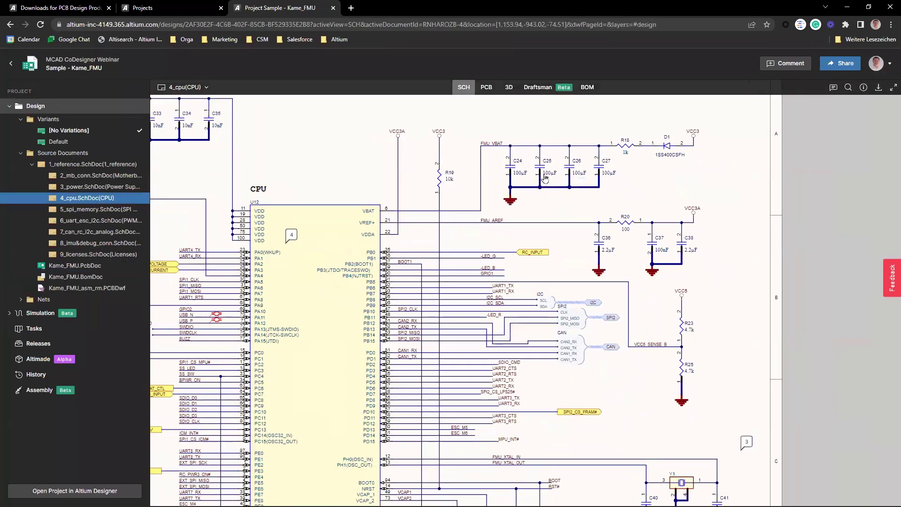
pyautogui.scroll(2, 542, 170)
pyautogui.scroll(2, 684, 216)
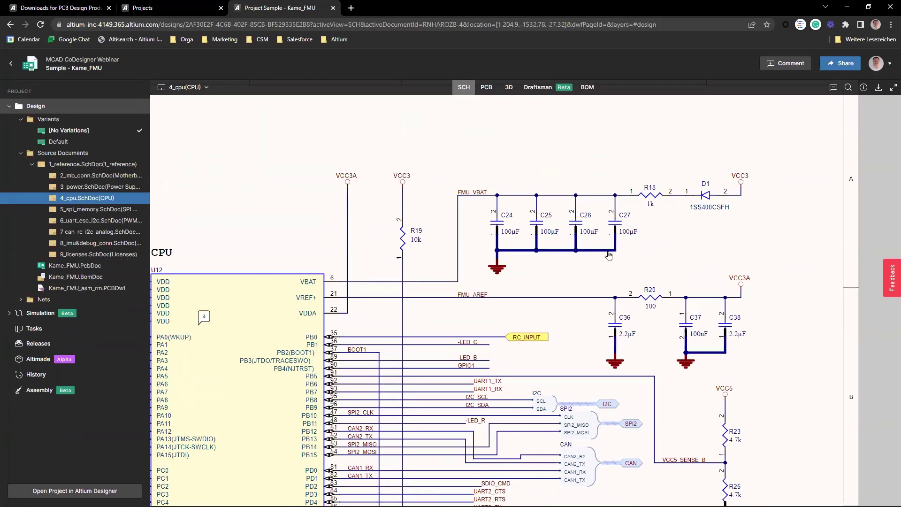
pyautogui.click(778, 66)
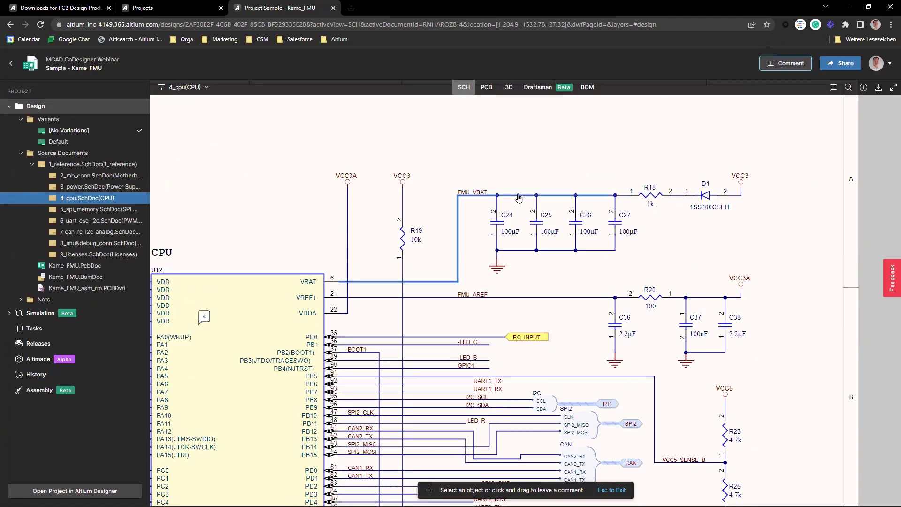
pyautogui.moveTo(462, 176); pyautogui.dragTo(643, 278)
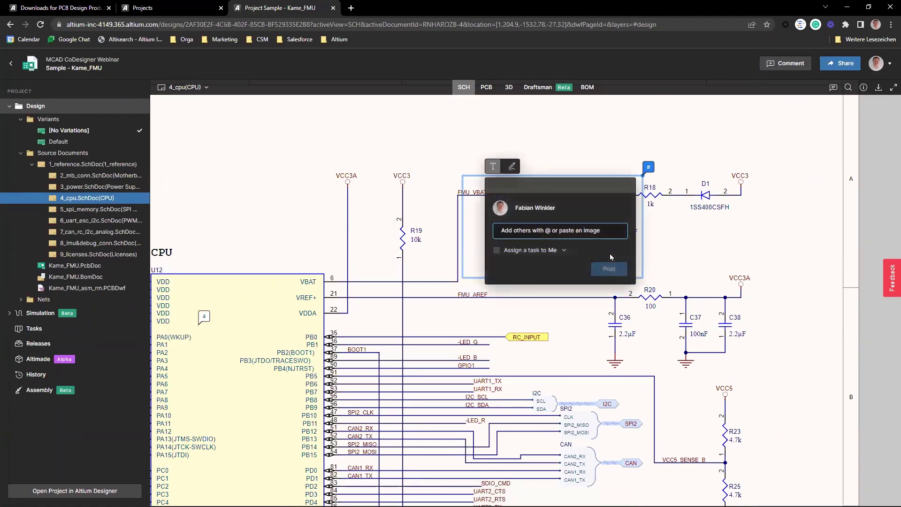
pyautogui.write('@')
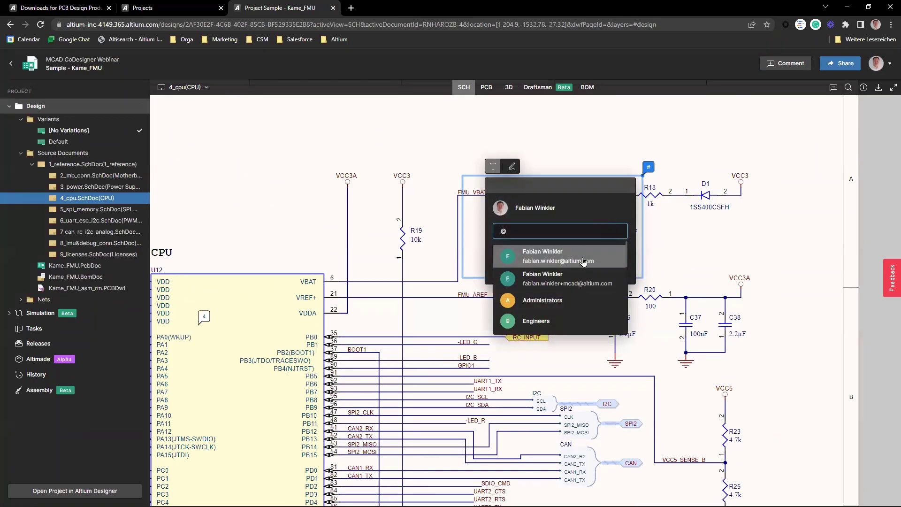
pyautogui.click(589, 252)
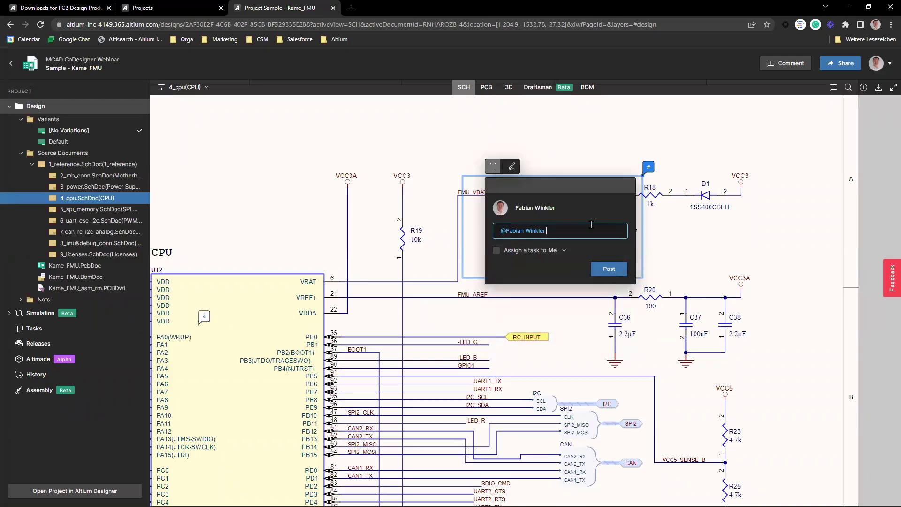
pyautogui.write('please check the values')
pyautogui.click(611, 270)
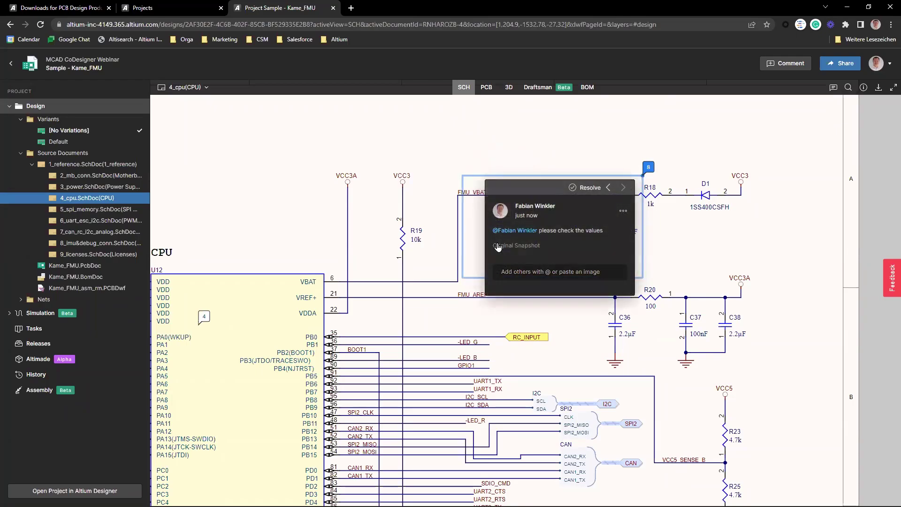
pyautogui.moveTo(509, 244)
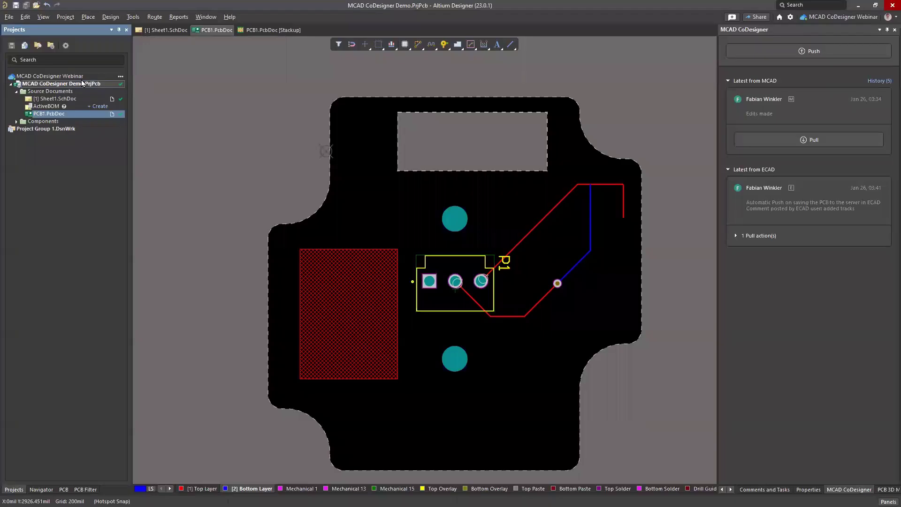
# Step: Open the Sample - Kame_FMU project from the workspace and its 4_cpu.SchDoc sheet
pyautogui.rightClick(75, 79)
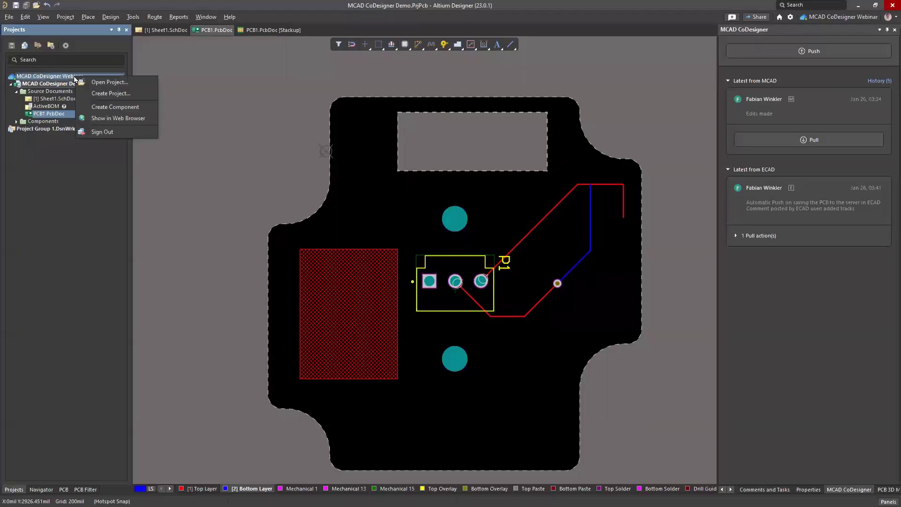
pyautogui.click(104, 82)
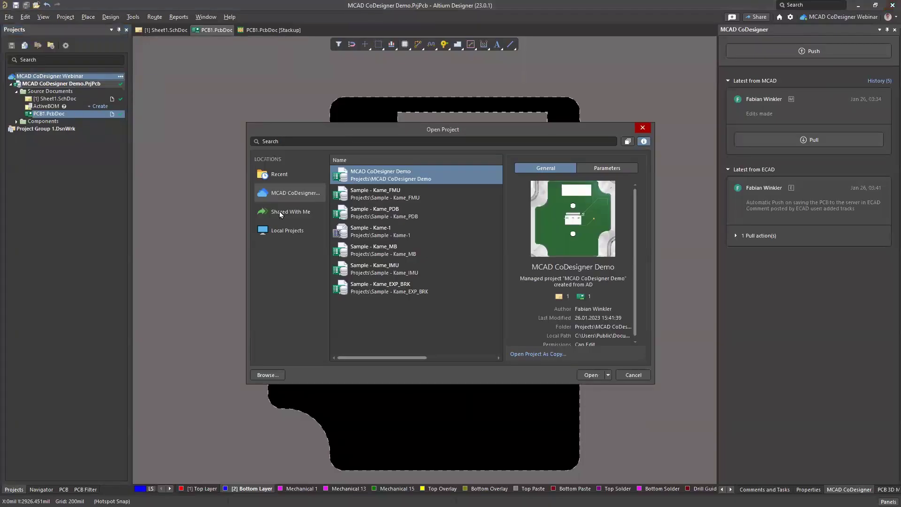
pyautogui.click(401, 194)
pyautogui.click(623, 375)
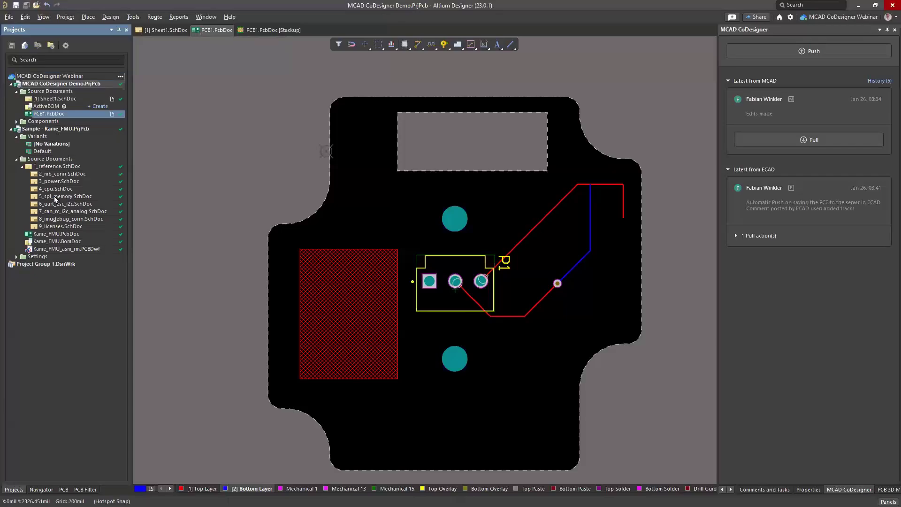
pyautogui.click(56, 189)
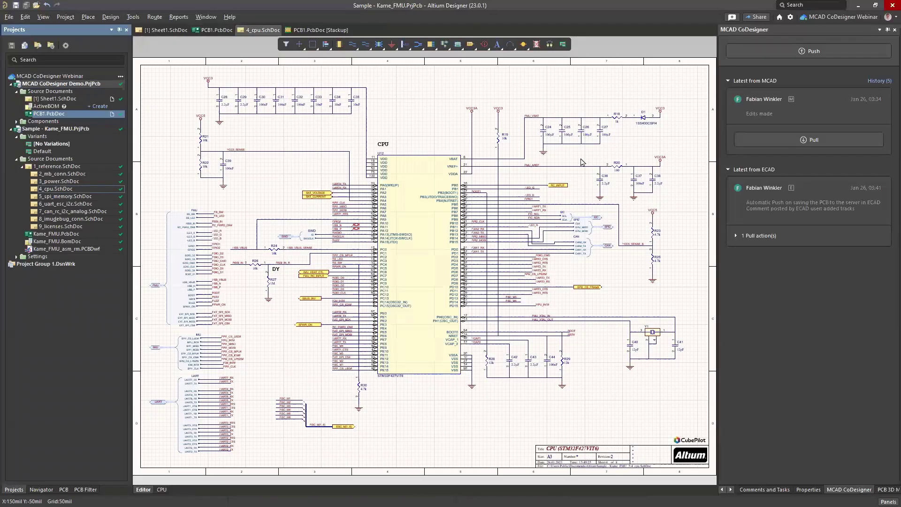
# Step: Reply 'Test' to comment 8 and switch back to the browser
pyautogui.click(621, 100)
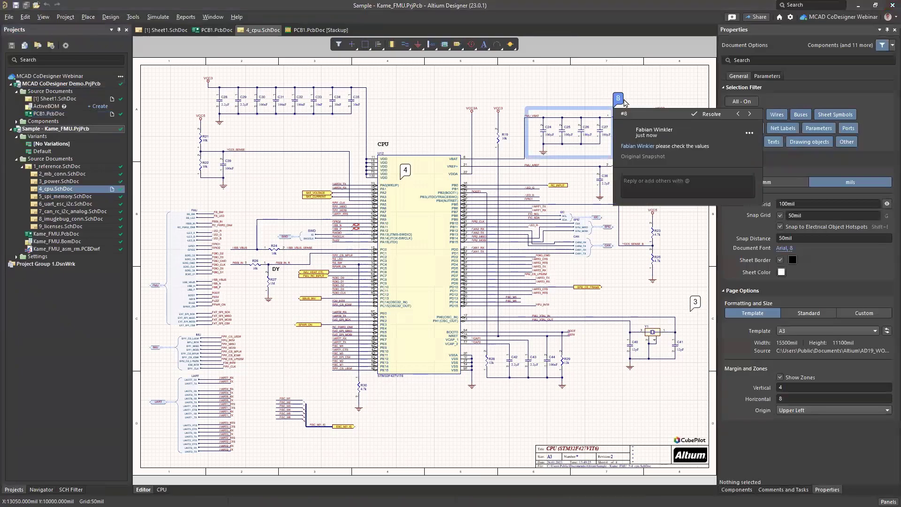
pyautogui.click(657, 181)
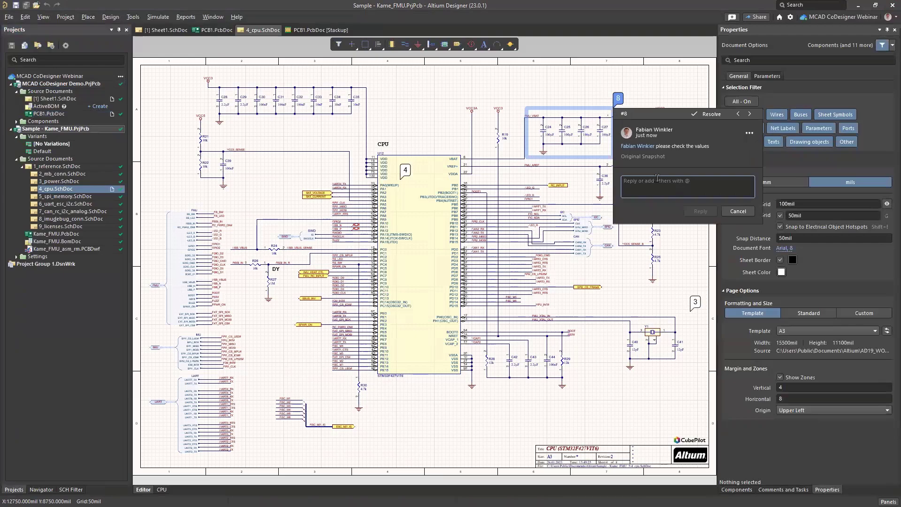
pyautogui.write('Test')
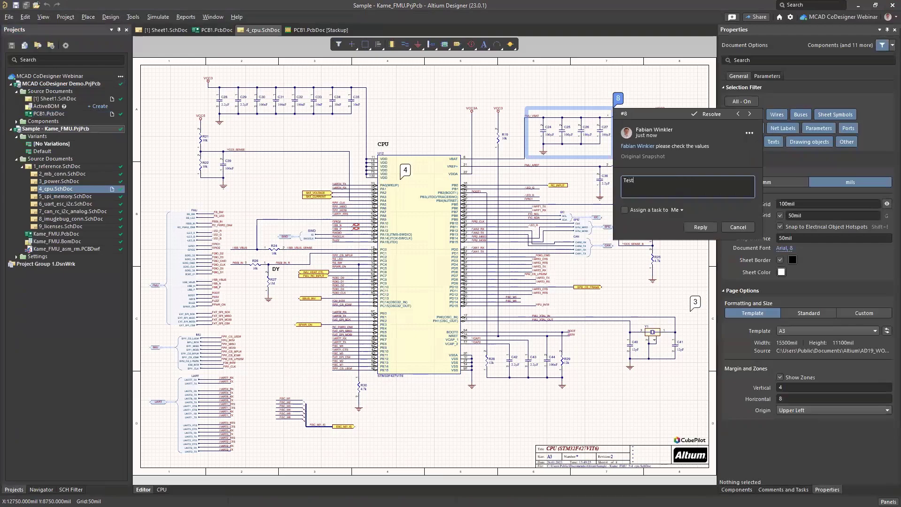
pyautogui.click(700, 227)
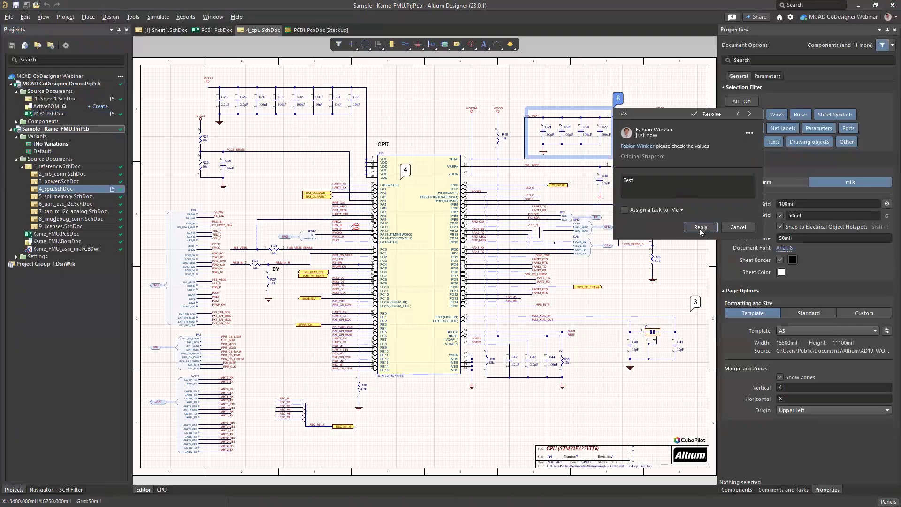
pyautogui.hotkey('alt', 'Tab')
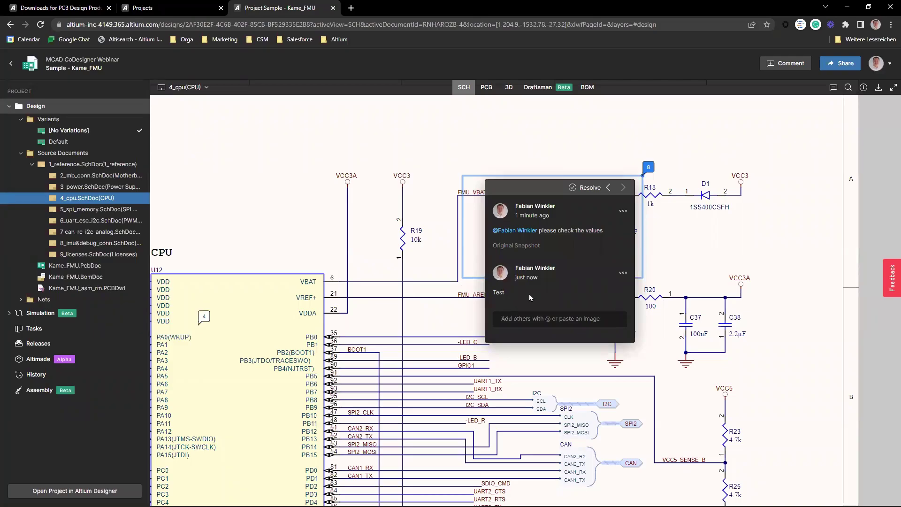
# Step: Resolve comment 8 and go to the Kame_FMU project's Releases page
pyautogui.click(587, 188)
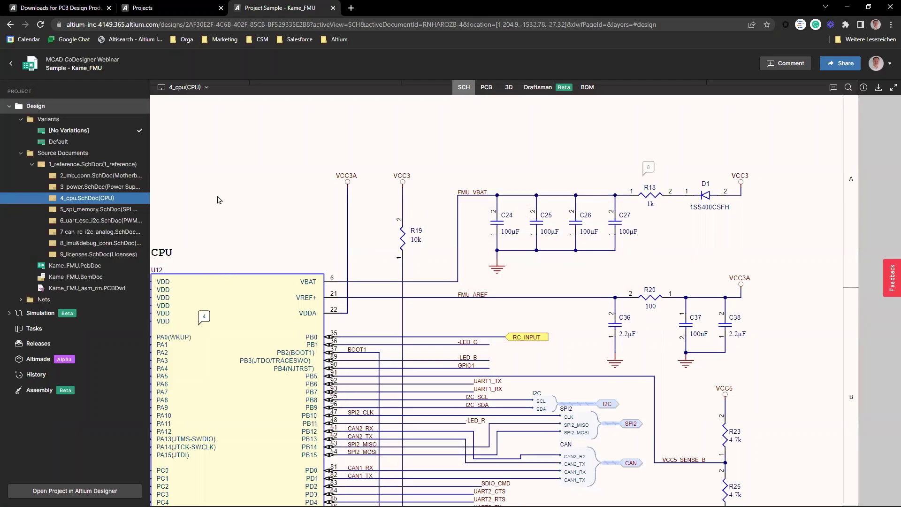
pyautogui.click(35, 346)
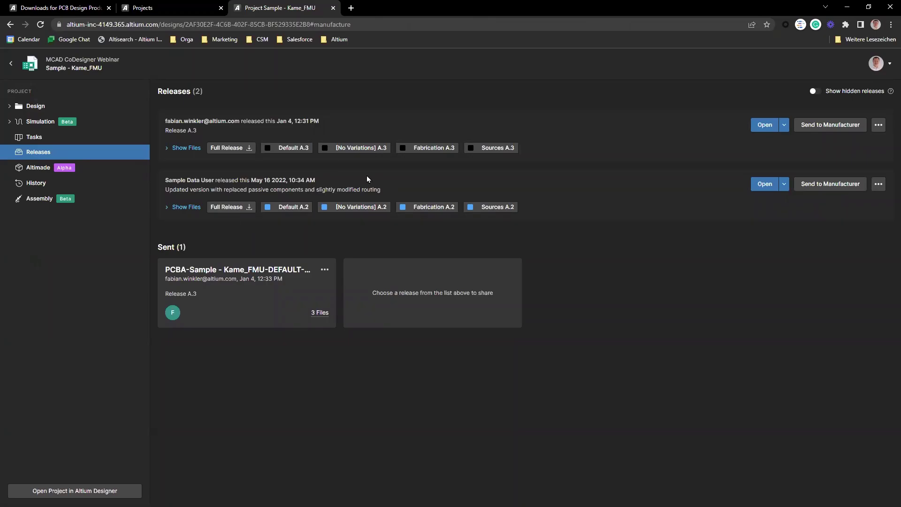
pyautogui.click(830, 126)
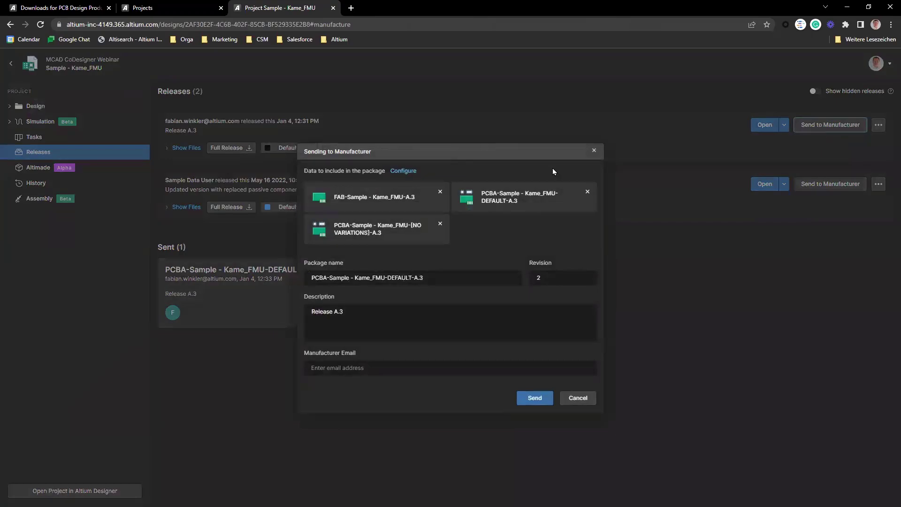
pyautogui.click(404, 171)
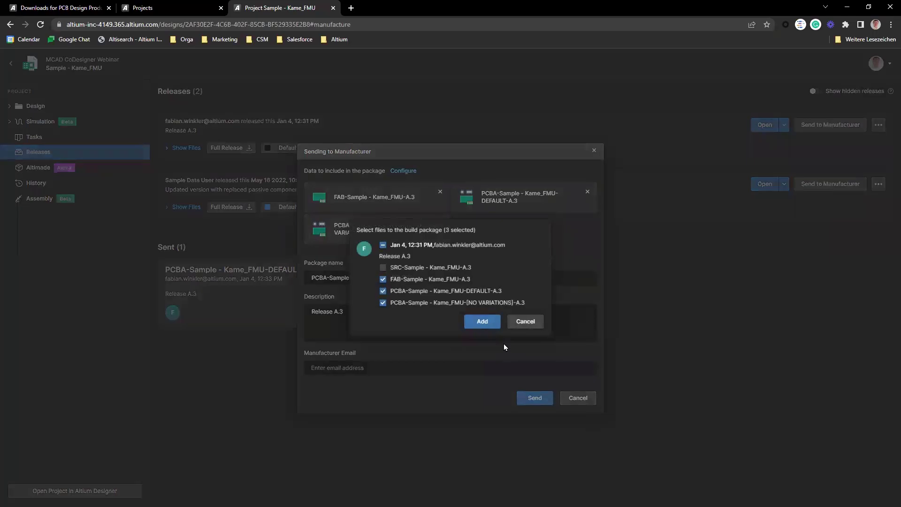
pyautogui.click(484, 322)
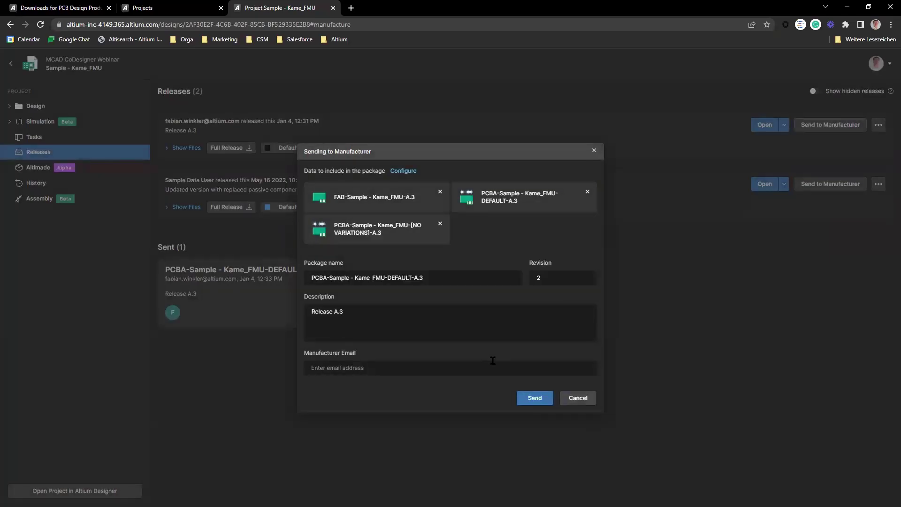
pyautogui.click(383, 369)
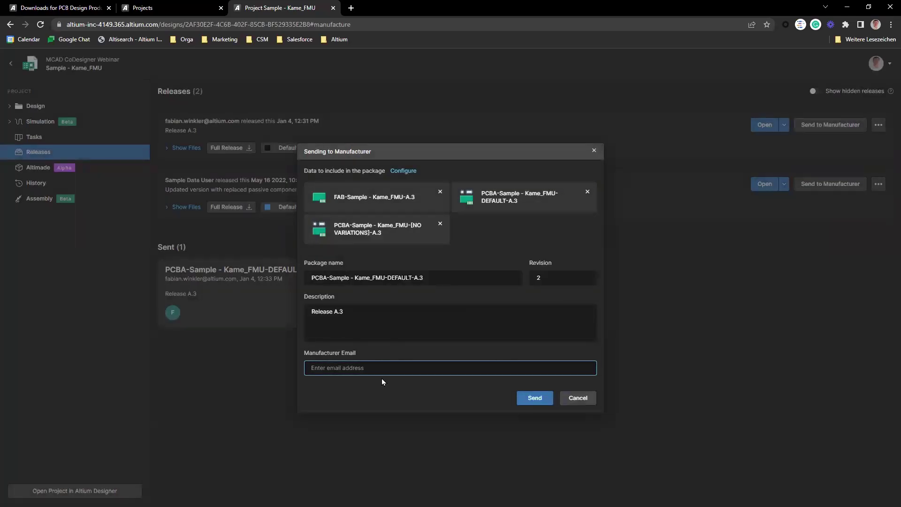
pyautogui.click(587, 397)
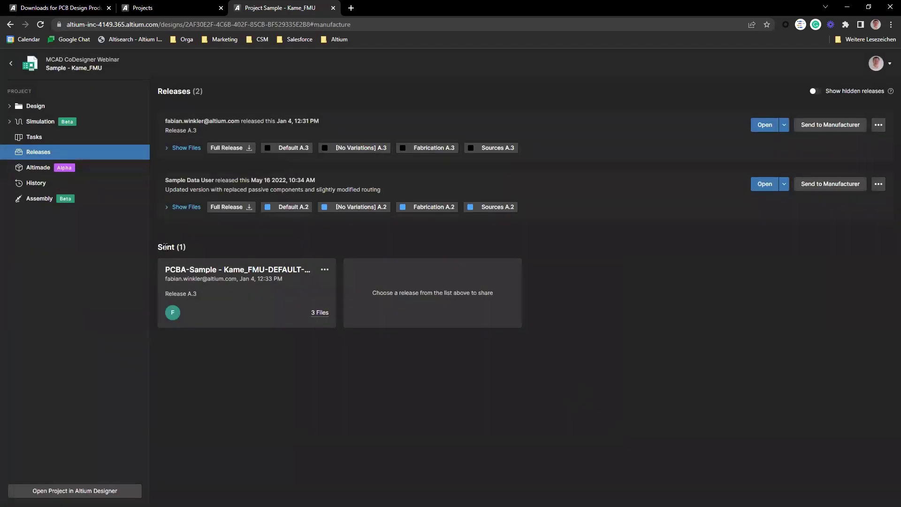
# Step: Open the sent package's options menu, then sign out of Altium 365 via the account menu
pyautogui.moveTo(166, 247); pyautogui.dragTo(182, 270)
pyautogui.click(166, 277)
pyautogui.moveTo(318, 315)
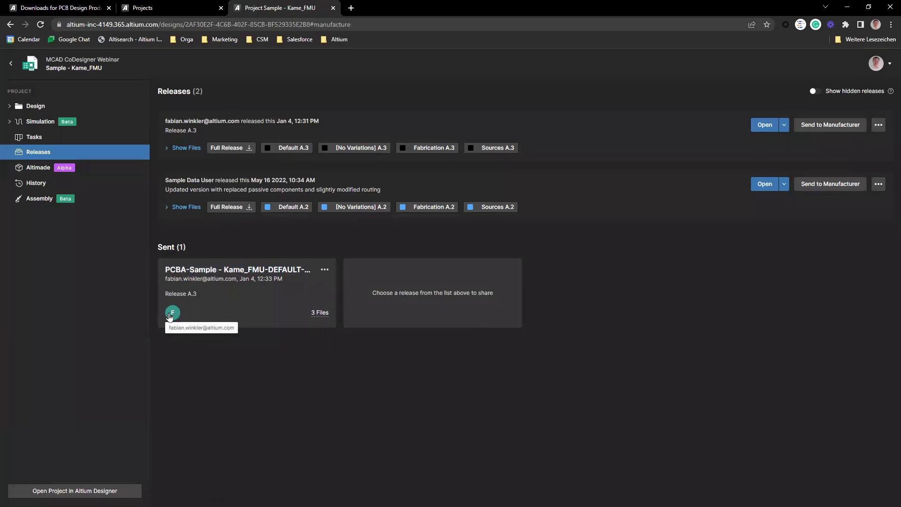
pyautogui.click(325, 270)
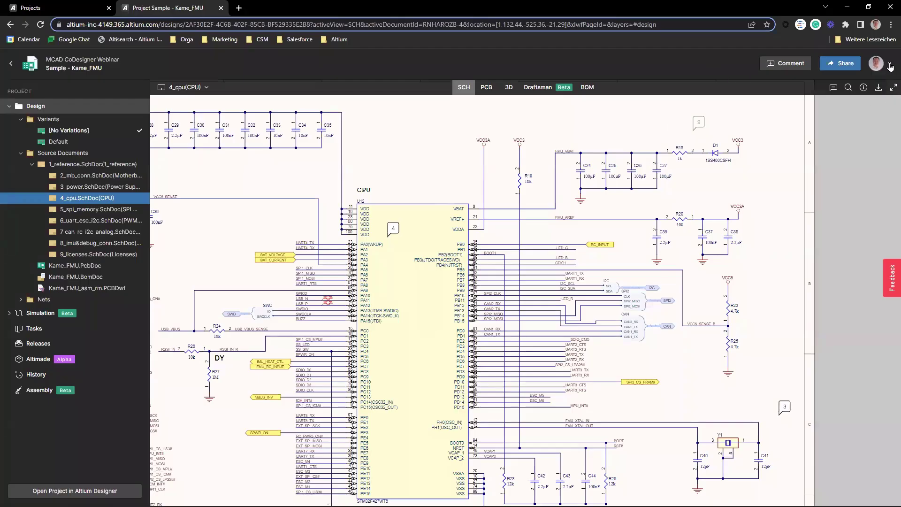
pyautogui.click(890, 66)
pyautogui.click(835, 390)
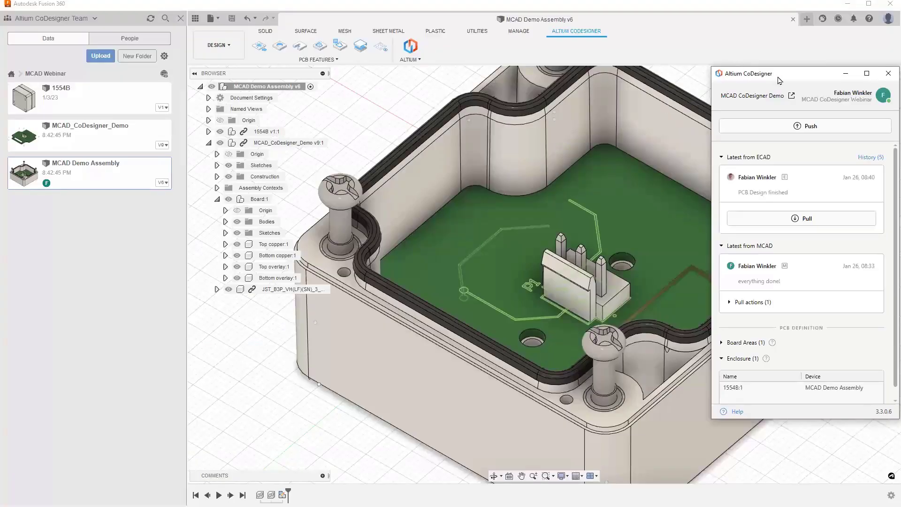
# Step: Close the MCAD Demo Assembly tab, sign out of CoDesigner, and follow the Register link
pyautogui.click(793, 19)
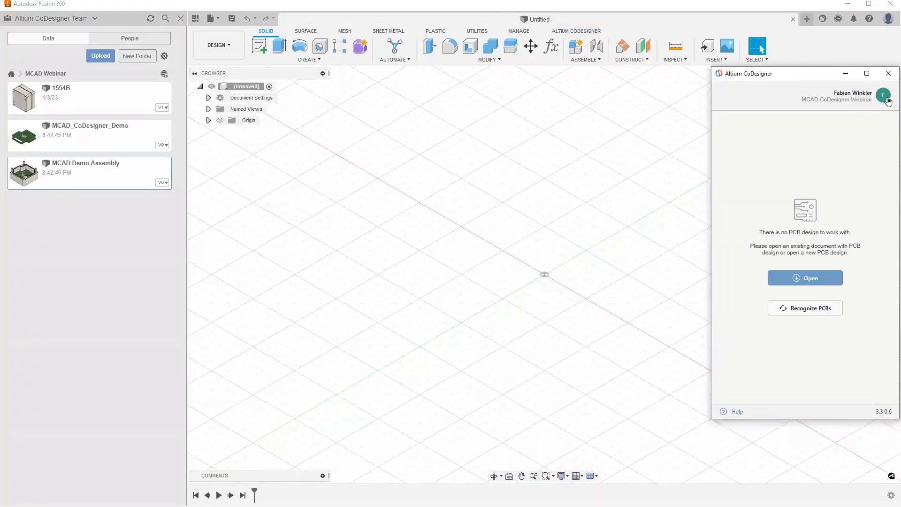
pyautogui.click(884, 96)
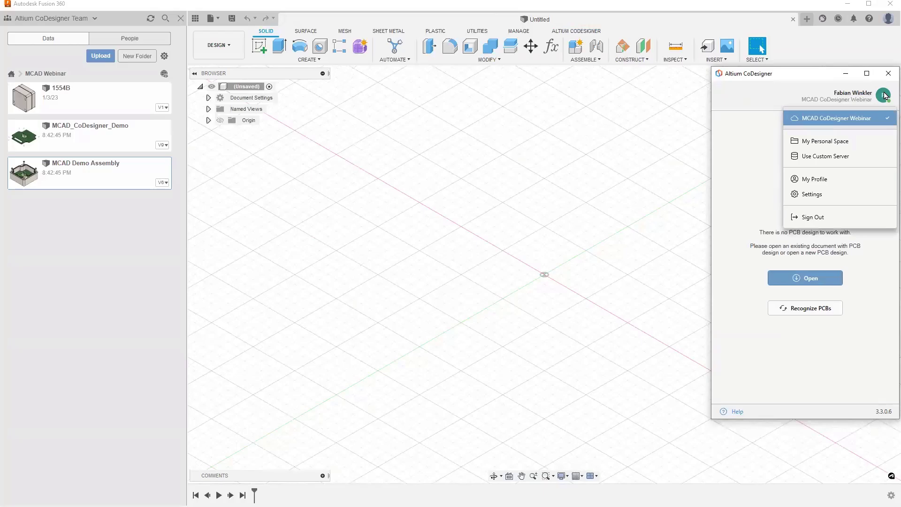
pyautogui.click(833, 221)
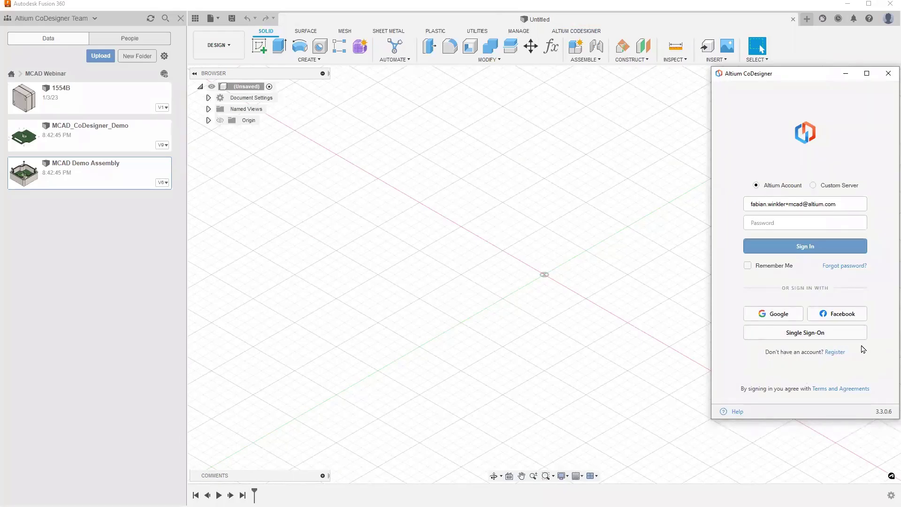
pyautogui.click(834, 355)
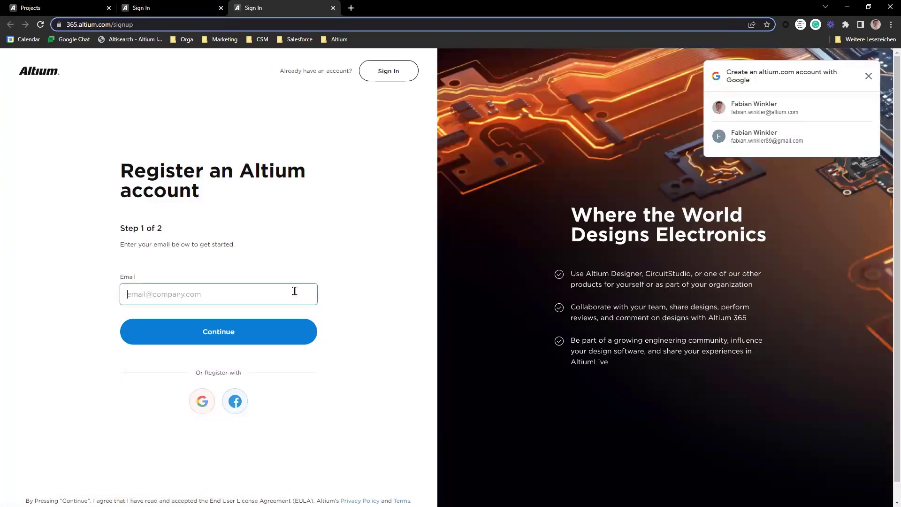
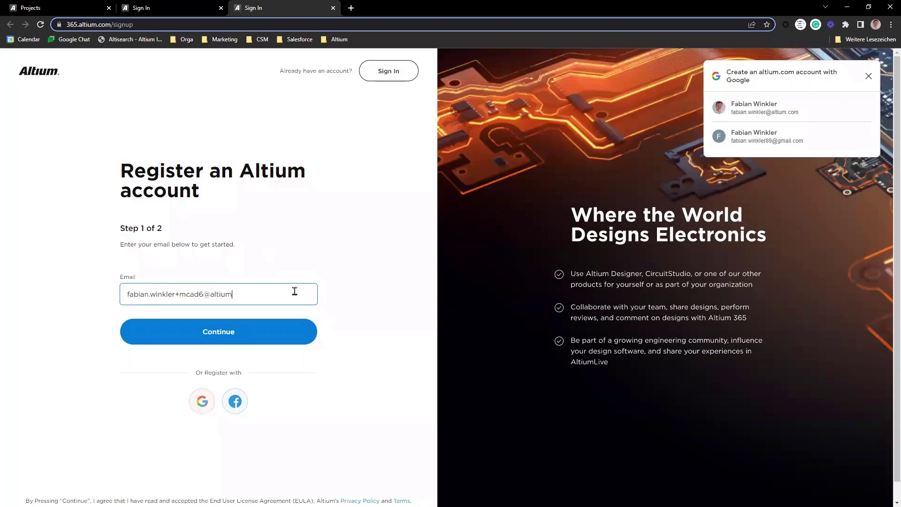
# Step: Submit the registration e-mail address and open the 'Complete Your Altium 365 Sign Up' email
pyautogui.click(256, 339)
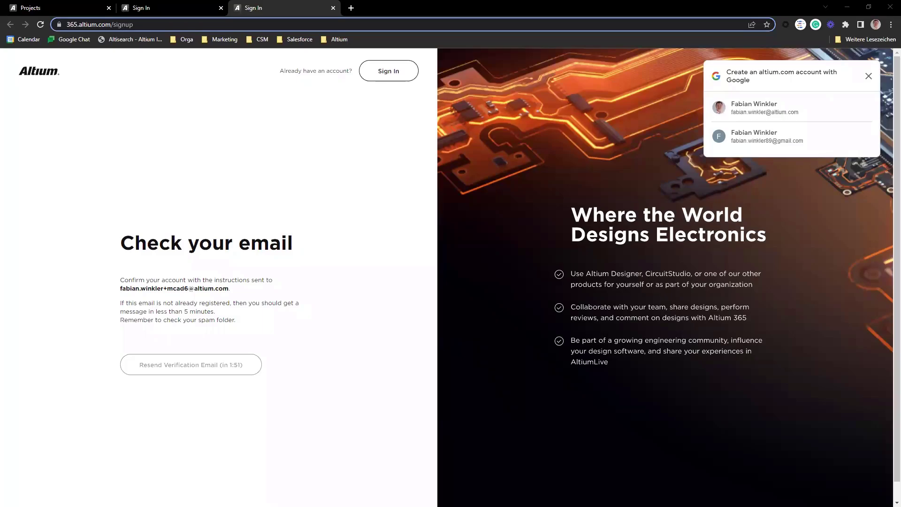
pyautogui.click(549, 316)
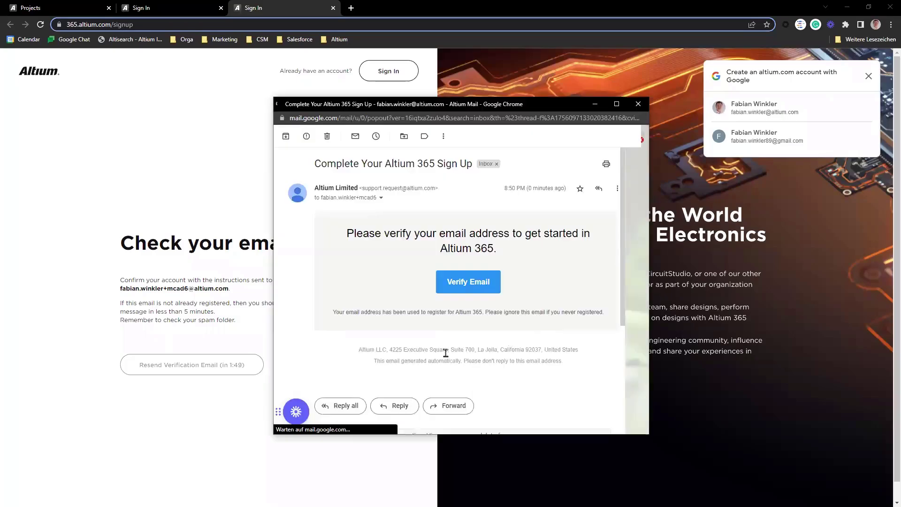
# Step: Verify the email, then enter first name, last name and password and register the account
pyautogui.click(462, 285)
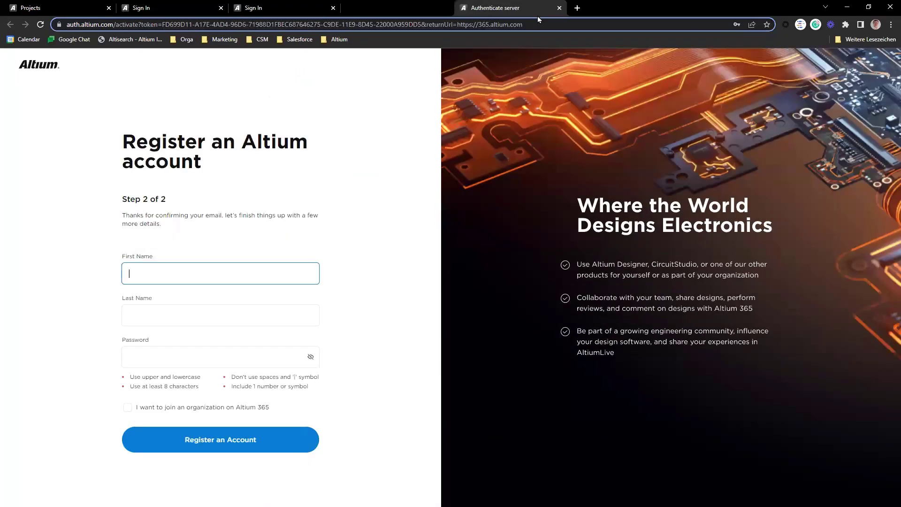
pyautogui.click(273, 282)
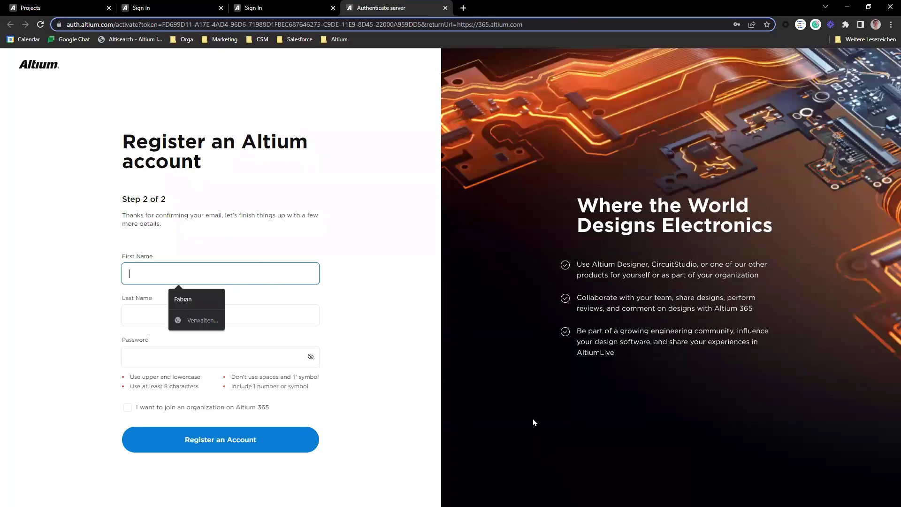
pyautogui.press('Tab')
pyautogui.press('Tab')
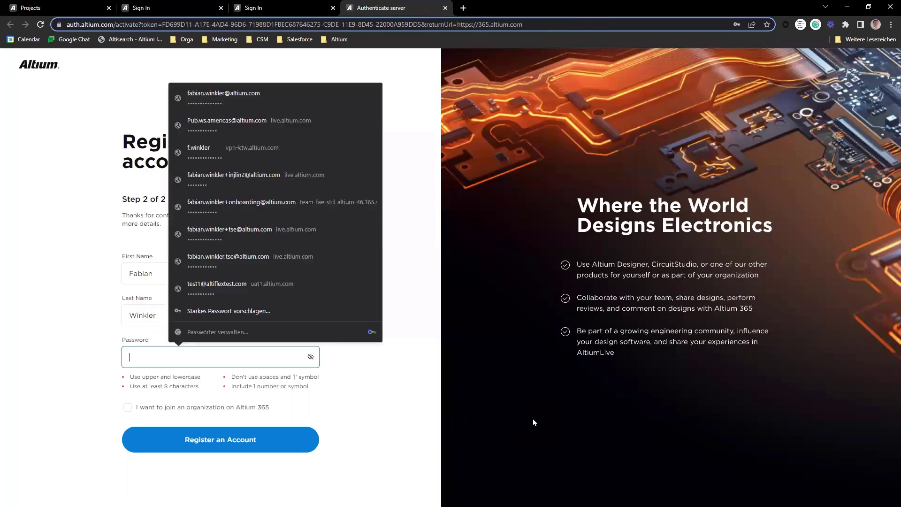
pyautogui.write('••••••••••••')
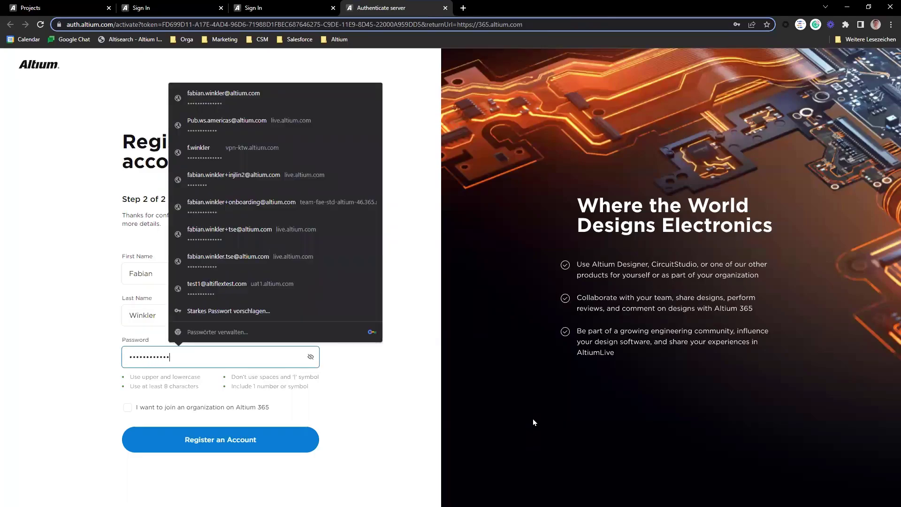
pyautogui.write('••')
pyautogui.click(358, 411)
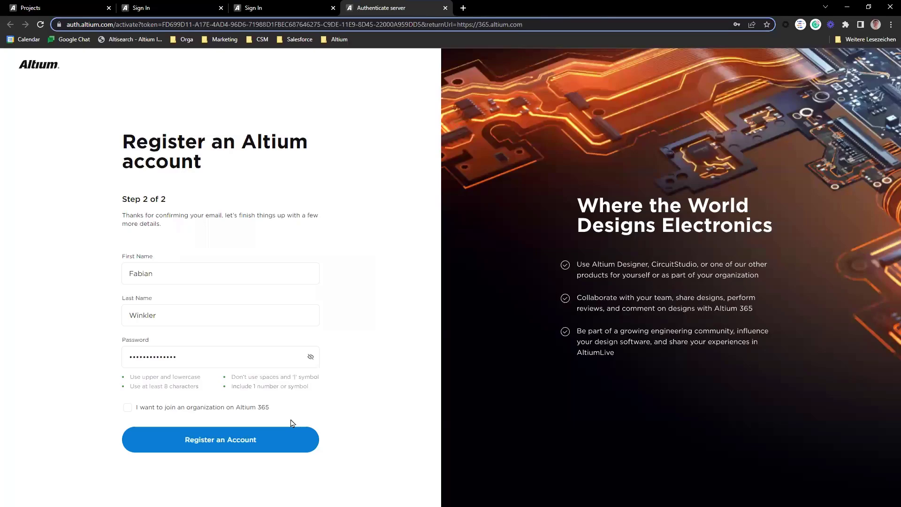
pyautogui.click(221, 440)
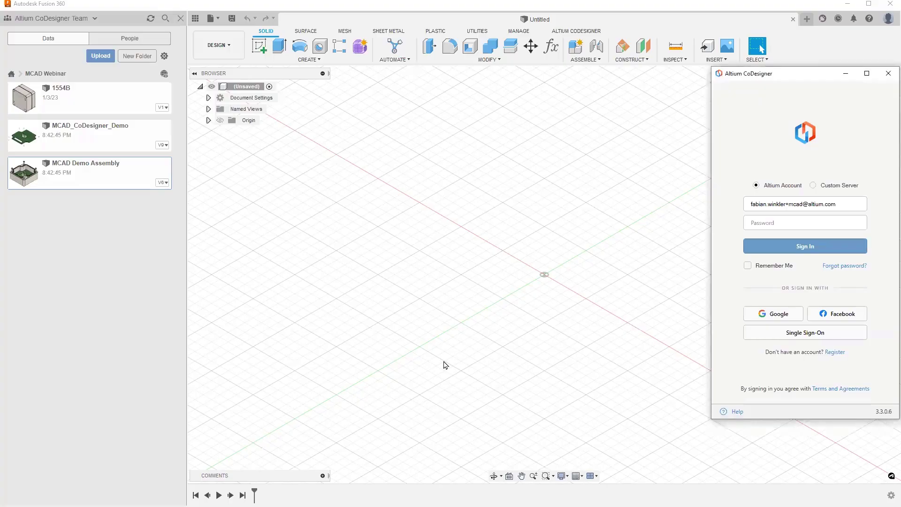
# Step: Correct the account e-mail, enter the password and sign in to CoDesigner
pyautogui.click(803, 203)
pyautogui.write('6')
pyautogui.press('Tab')
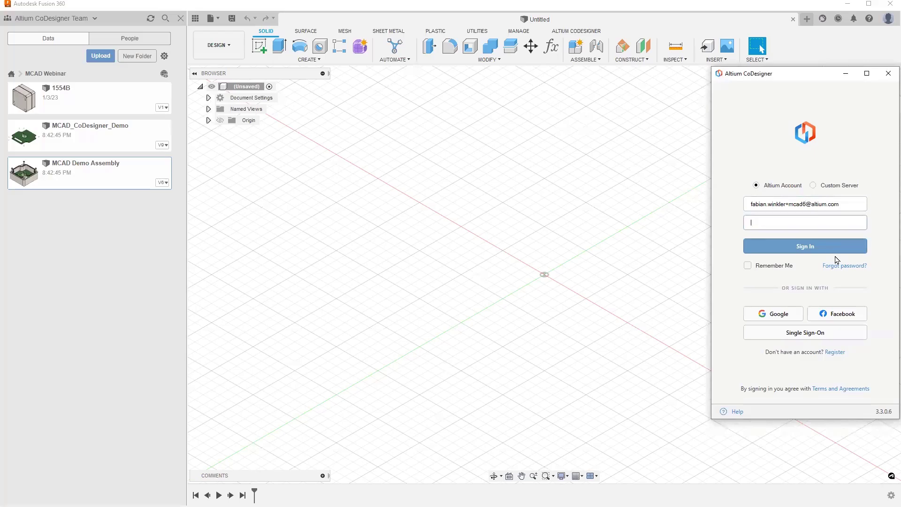
pyautogui.write('•••••••••••••')
pyautogui.click(818, 247)
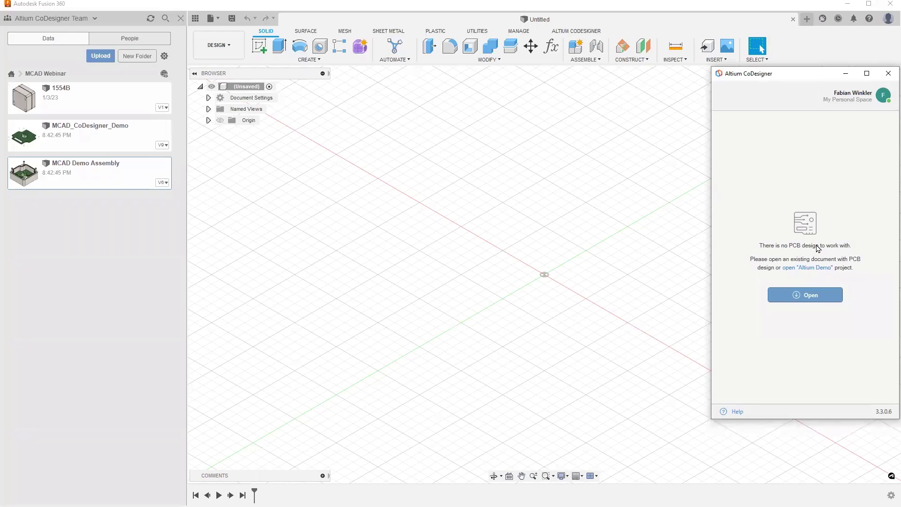
pyautogui.click(821, 296)
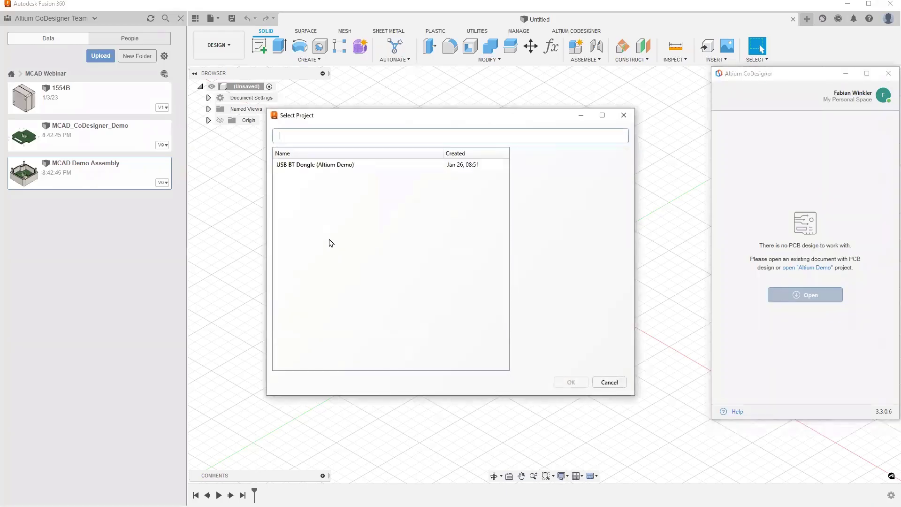
# Step: Select USB BT Dongle (Altium Demo) in Select Project and confirm with OK
pyautogui.click(316, 164)
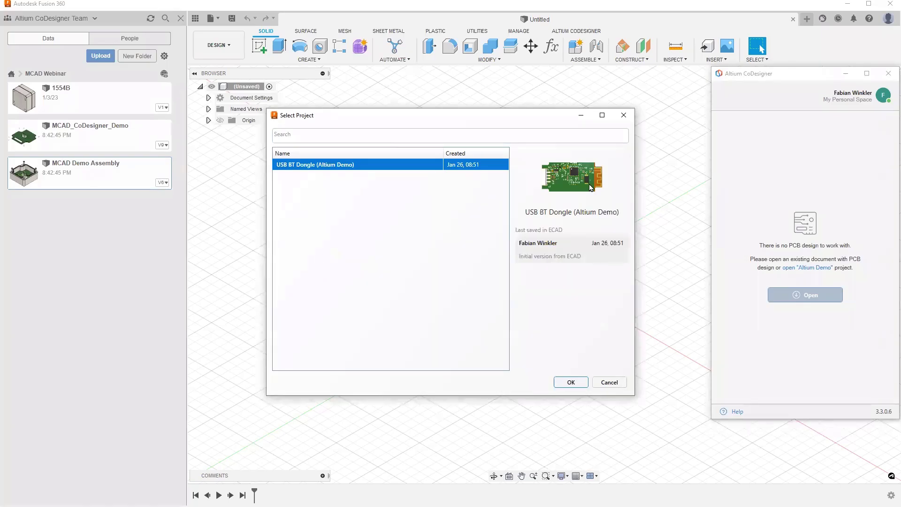
pyautogui.moveTo(588, 179)
pyautogui.click(571, 383)
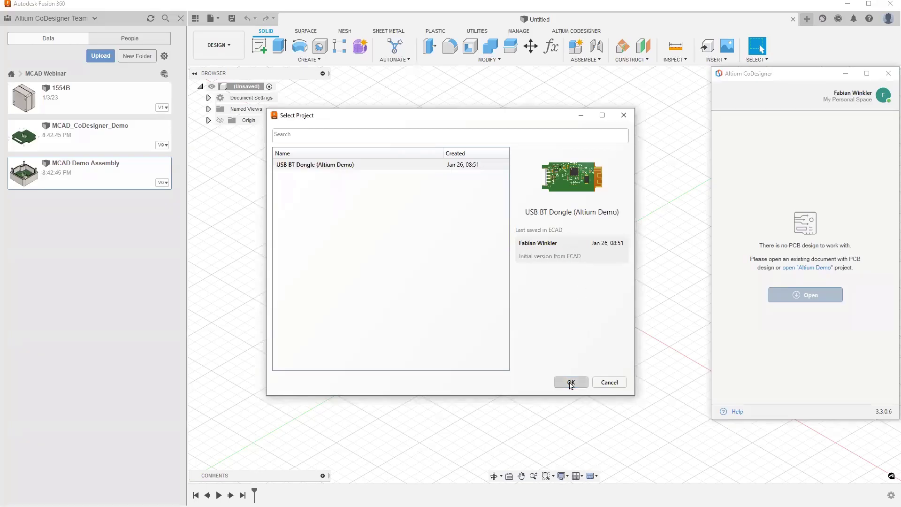
pyautogui.hotkey('alt', 'Tab')
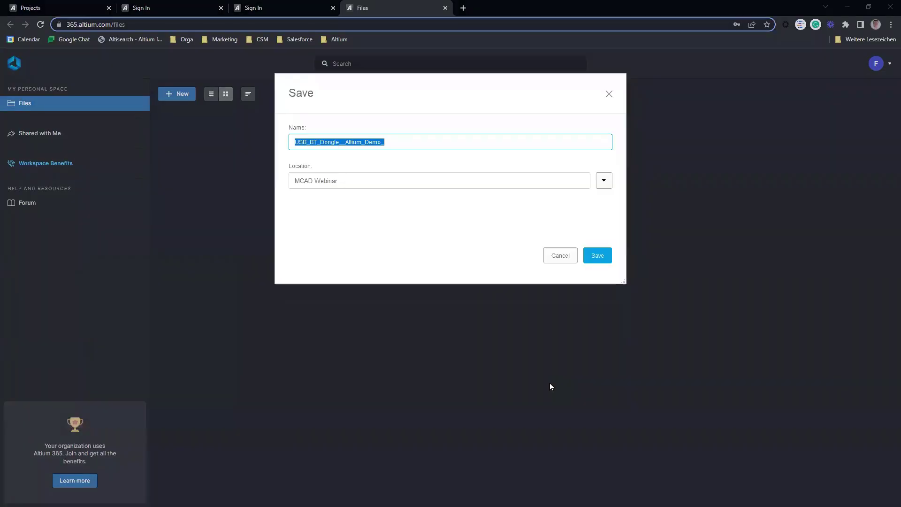
# Step: Save the dongle design as USB_BT_Dongle__Altium_Demo_ in the MCAD Webinar location
pyautogui.click(597, 256)
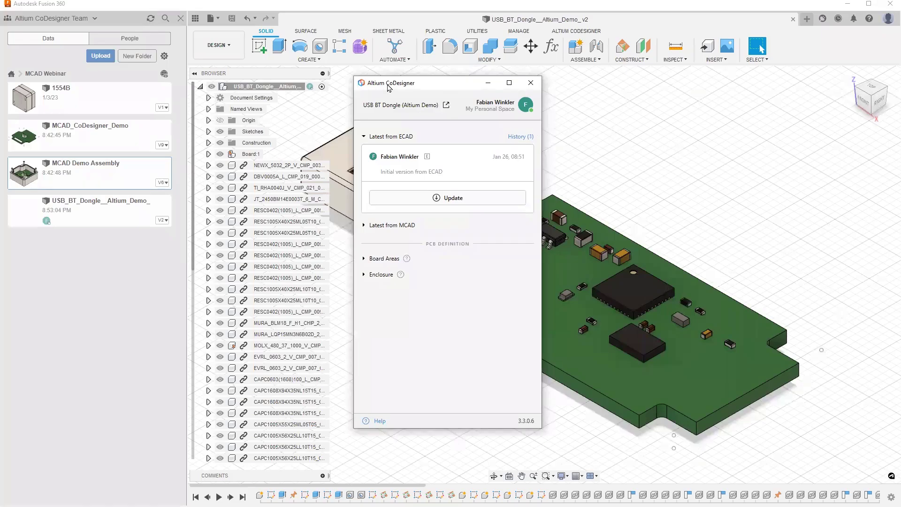
# Step: Move the CoDesigner panel aside and pull in the latest ECAD changes for the dongle
pyautogui.moveTo(399, 88); pyautogui.dragTo(741, 82)
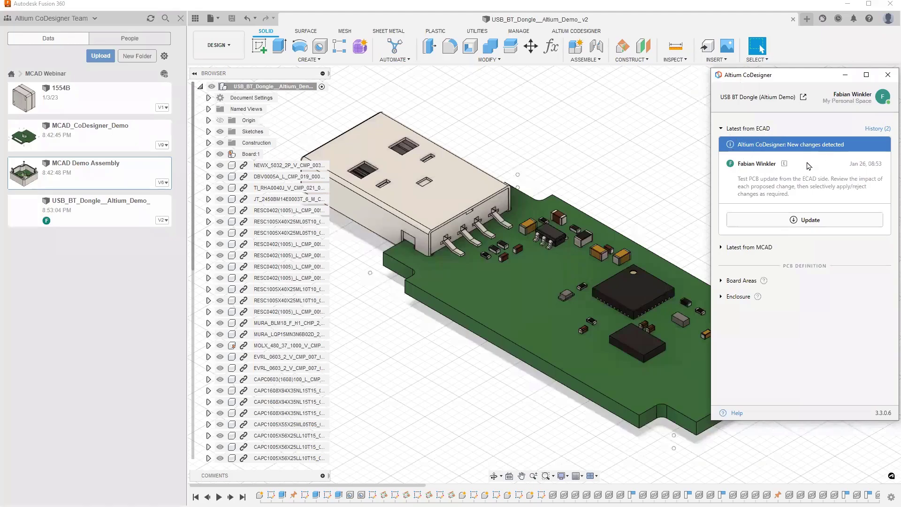
pyautogui.click(825, 226)
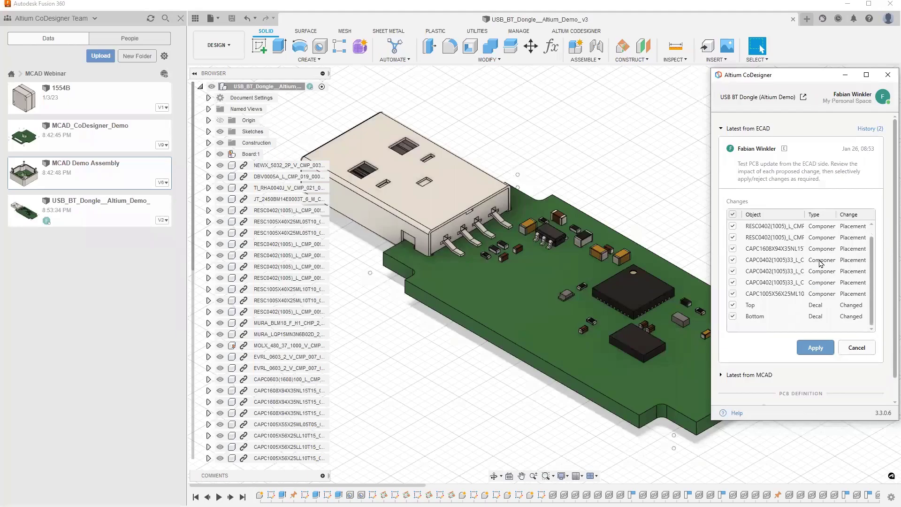
# Step: Preview the first changed resistor, then apply all incoming placement and decal changes
pyautogui.click(769, 226)
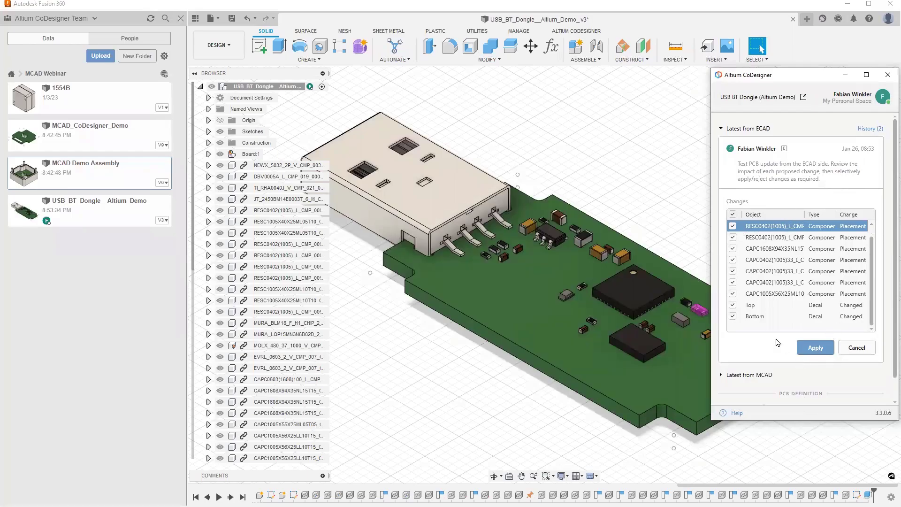
pyautogui.click(812, 346)
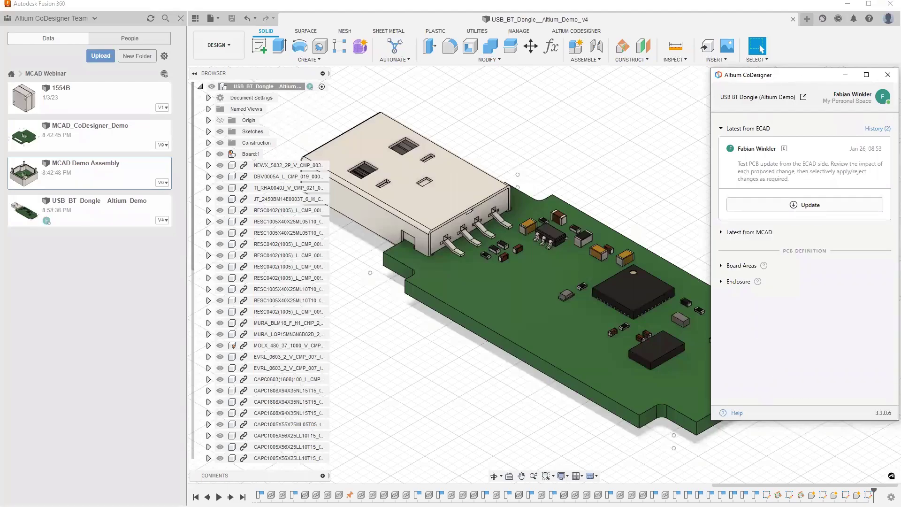
# Step: Show the top and bottom copper layers of Board:1 and view the dongle top-down
pyautogui.click(208, 154)
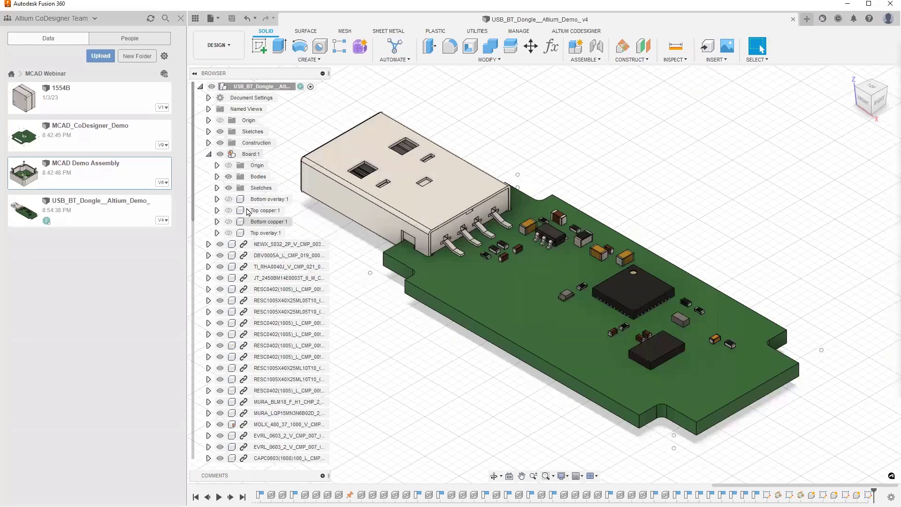
pyautogui.click(229, 200)
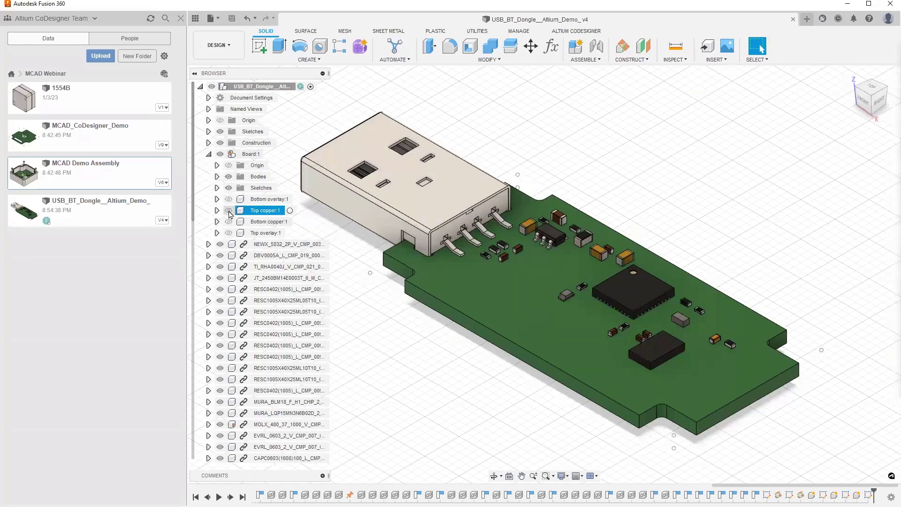
pyautogui.click(229, 210)
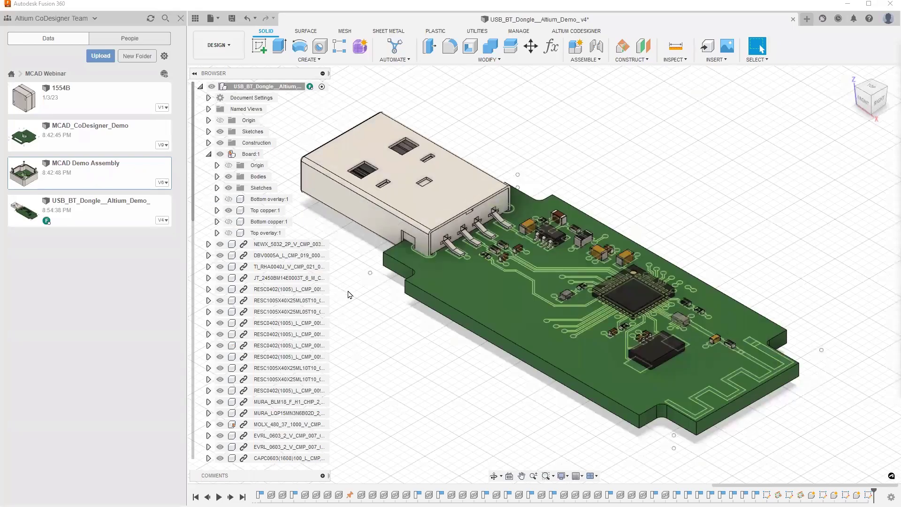
pyautogui.click(229, 221)
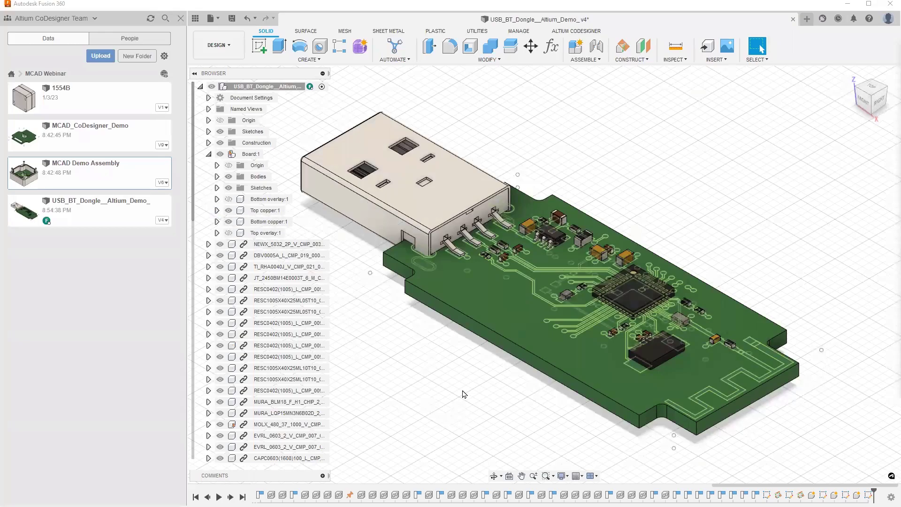
pyautogui.keyDown('shift'); pyautogui.moveTo(453, 396); pyautogui.dragTo(282, 253, button='middle'); pyautogui.keyUp('shift')
# Step: Show the top and bottom silkscreen overlays and hide both copper layers
pyautogui.click(230, 201)
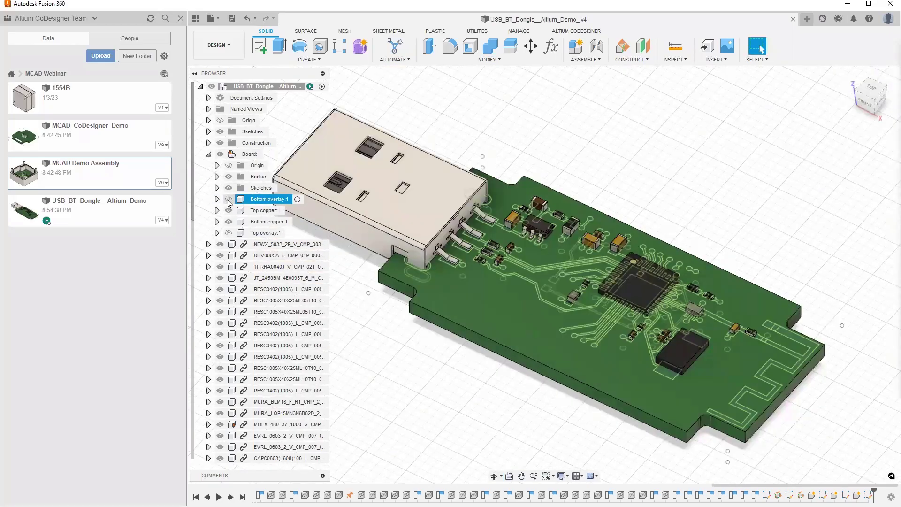
pyautogui.click(228, 199)
pyautogui.click(228, 233)
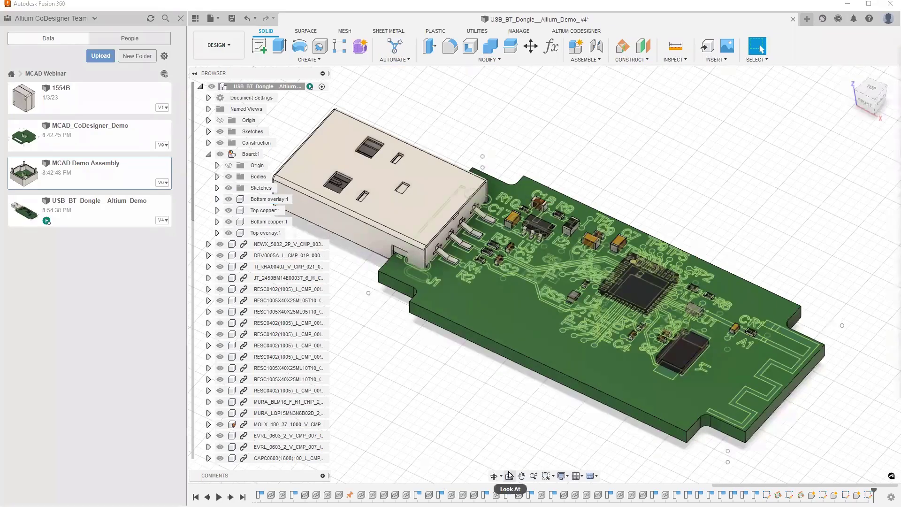
pyautogui.click(228, 221)
pyautogui.click(228, 210)
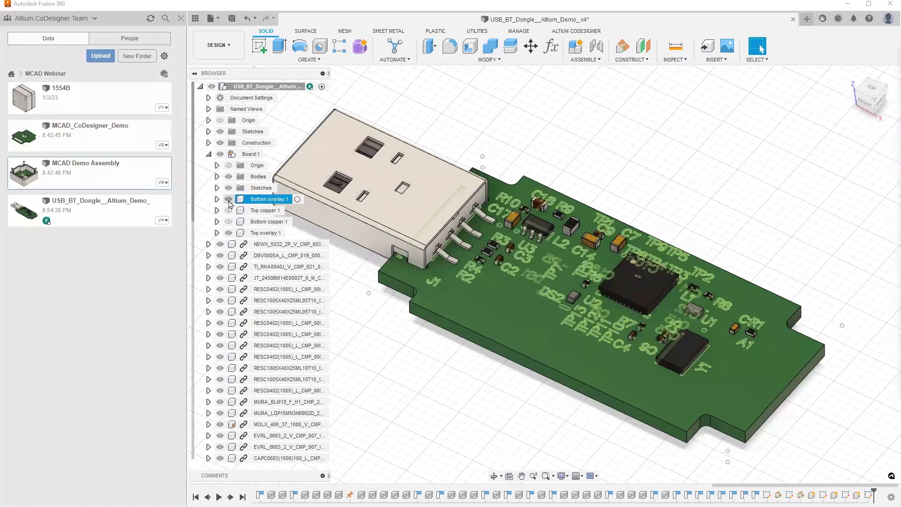
pyautogui.click(229, 199)
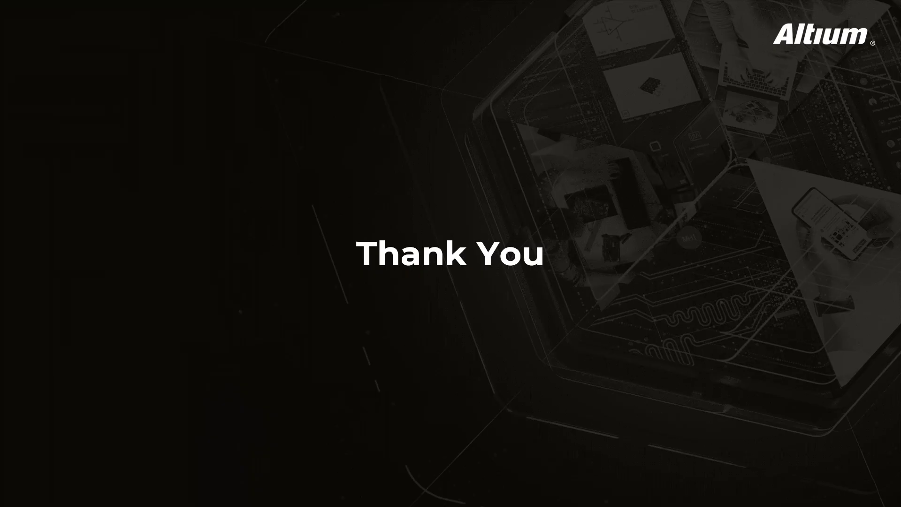